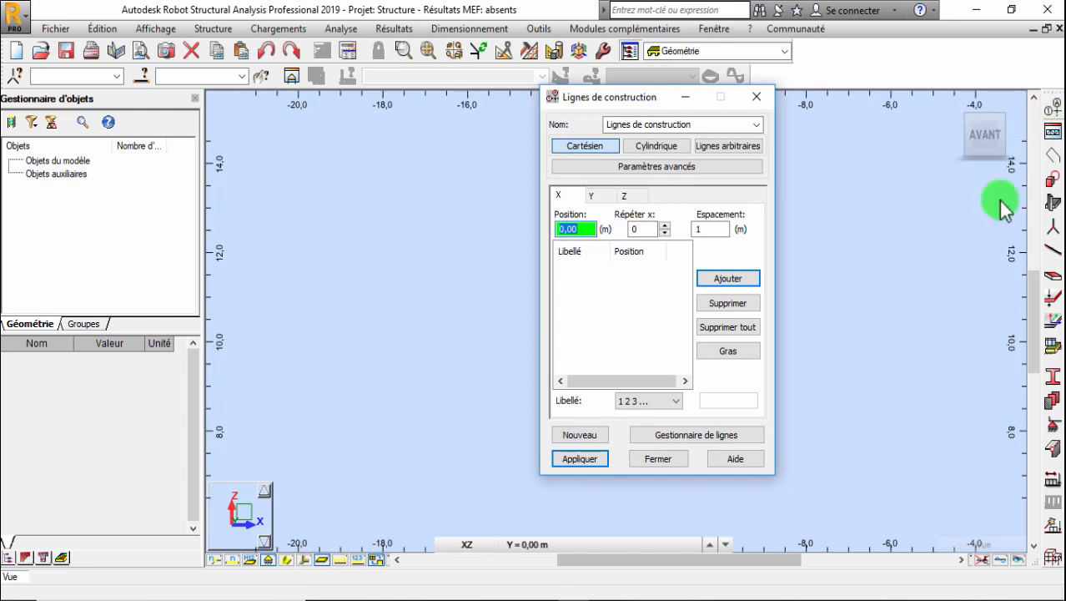
- Switch to OneNote and annotate the water tower sketch with blue pen marks, writing "m" after the 4 above the square column plan
key(alt+Tab)
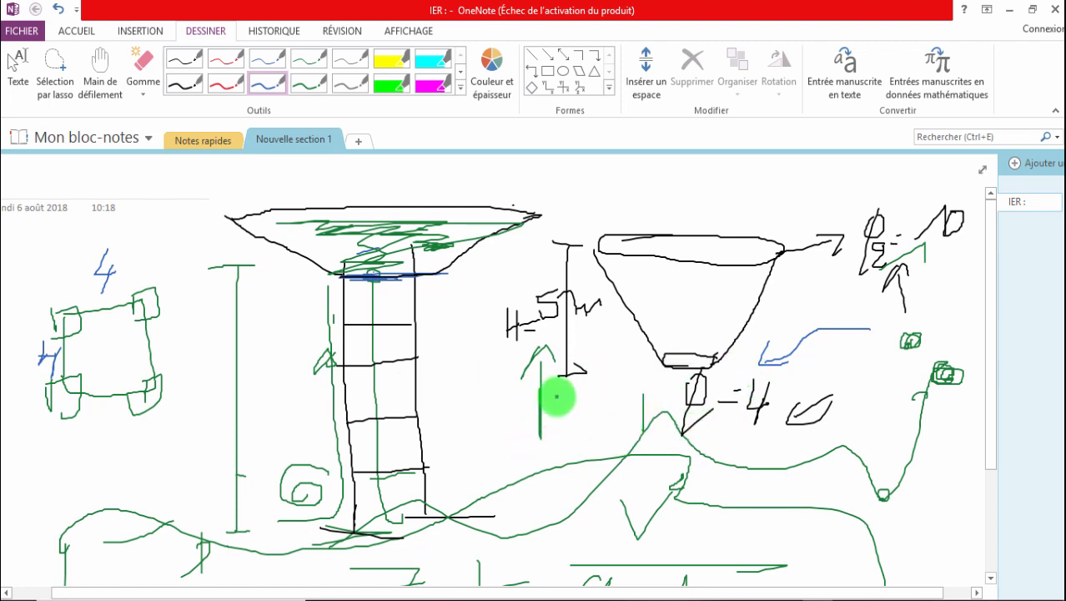
drag(607, 474, 603, 492)
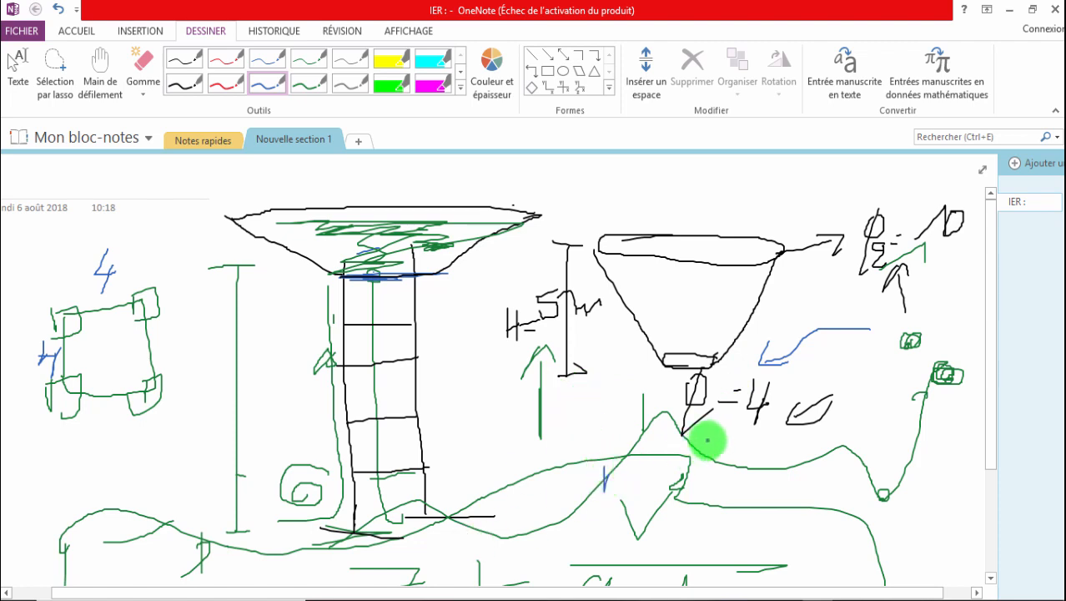
drag(703, 459, 726, 424)
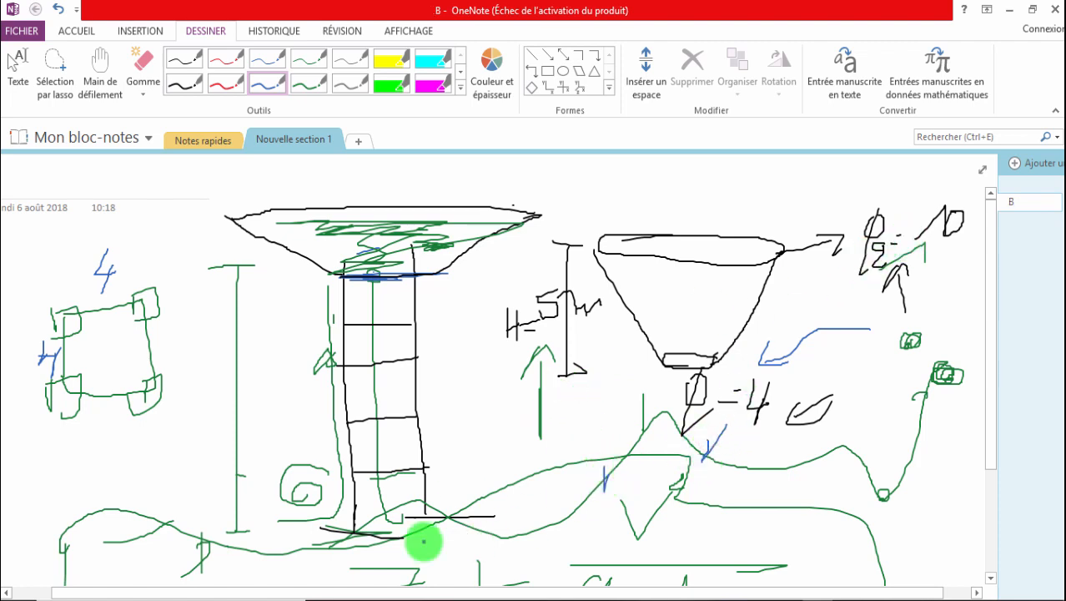
drag(215, 322, 214, 332)
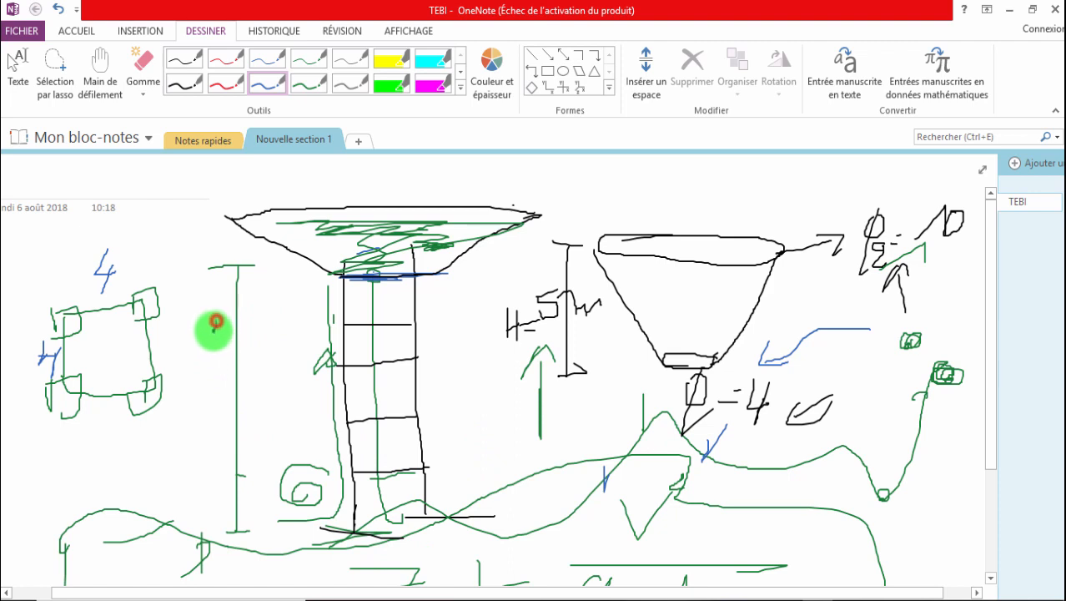
drag(134, 265, 165, 268)
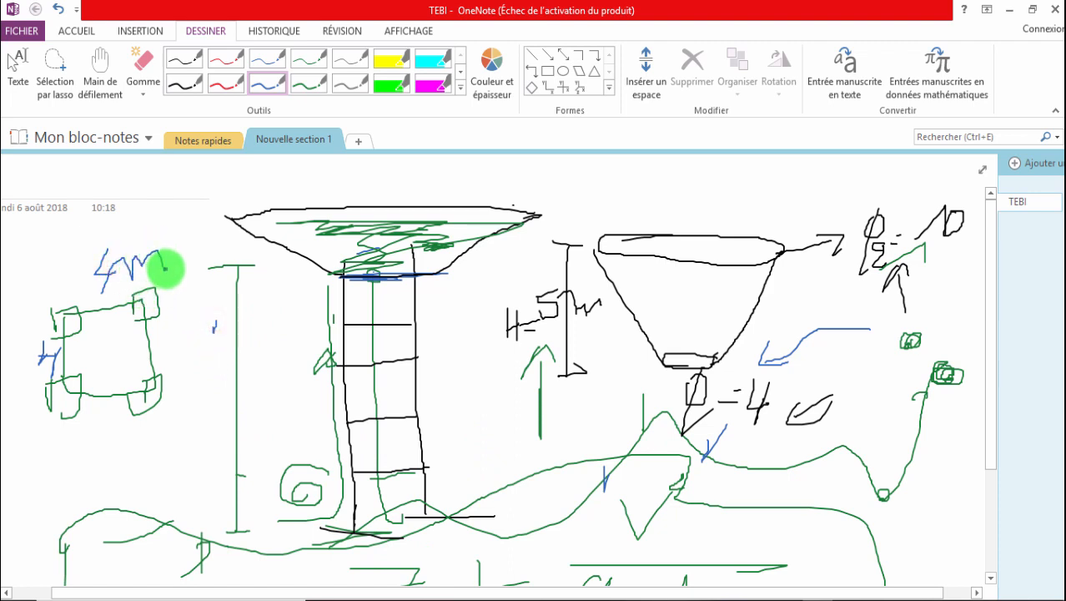
click(1010, 10)
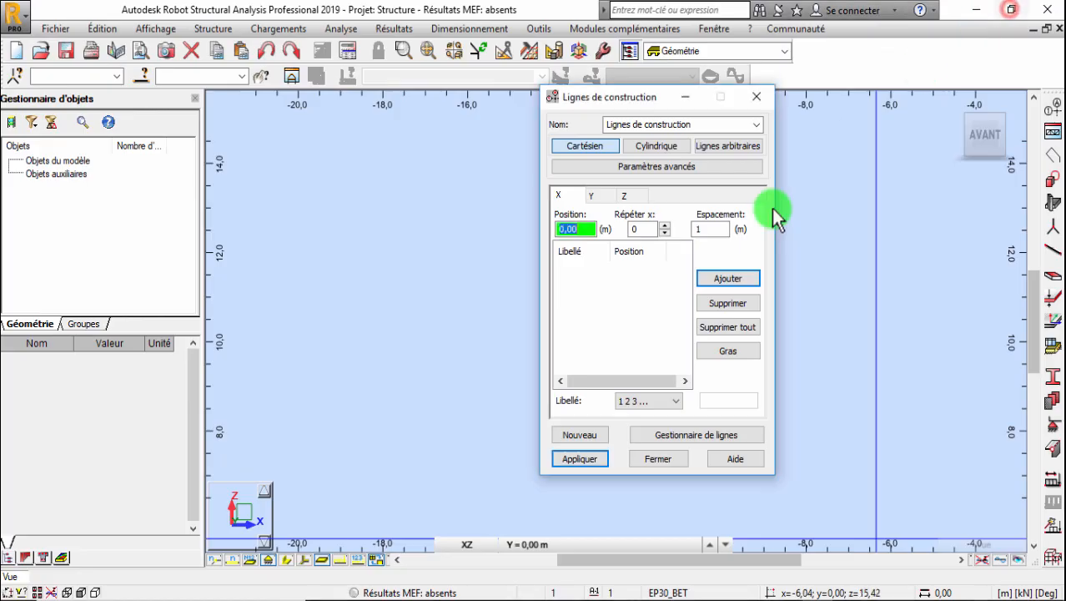
- In Robot Structural Analysis, create a new Cartesian construction line set named LC001
click(580, 435)
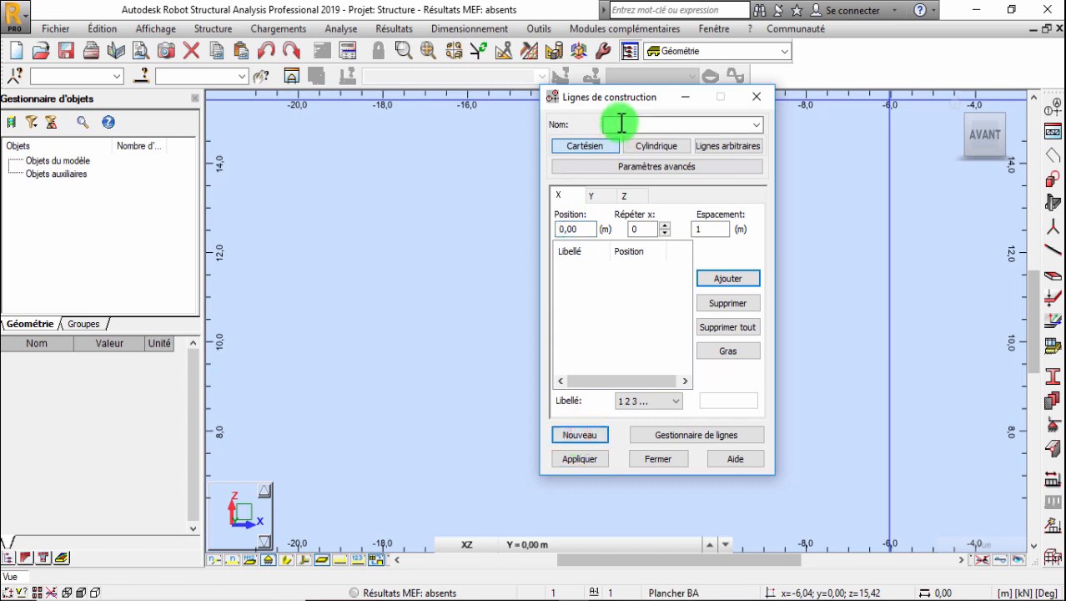
drag(632, 97, 683, 121)
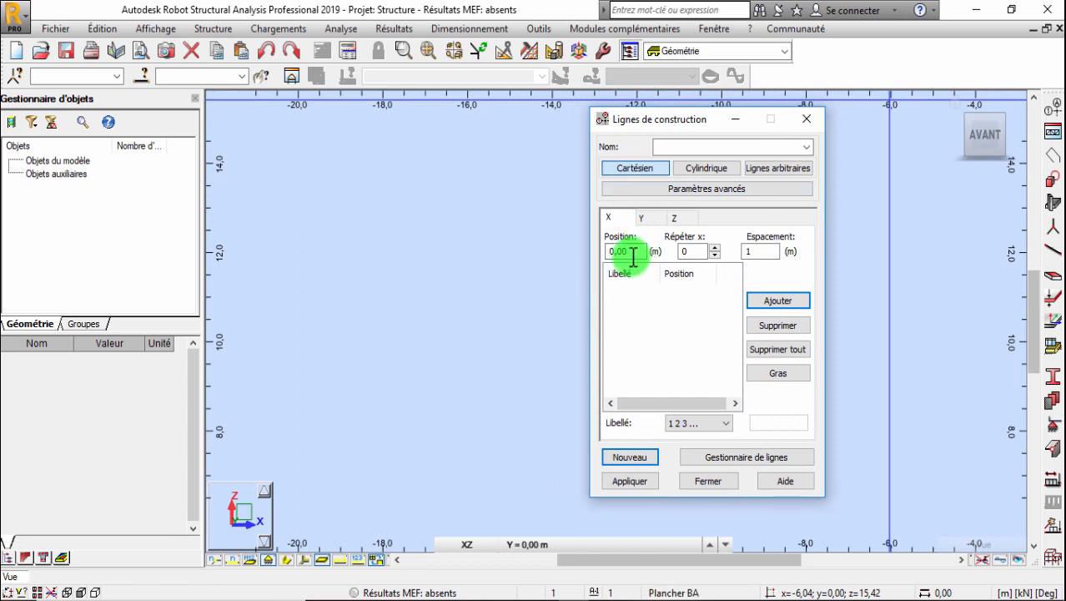
click(689, 148)
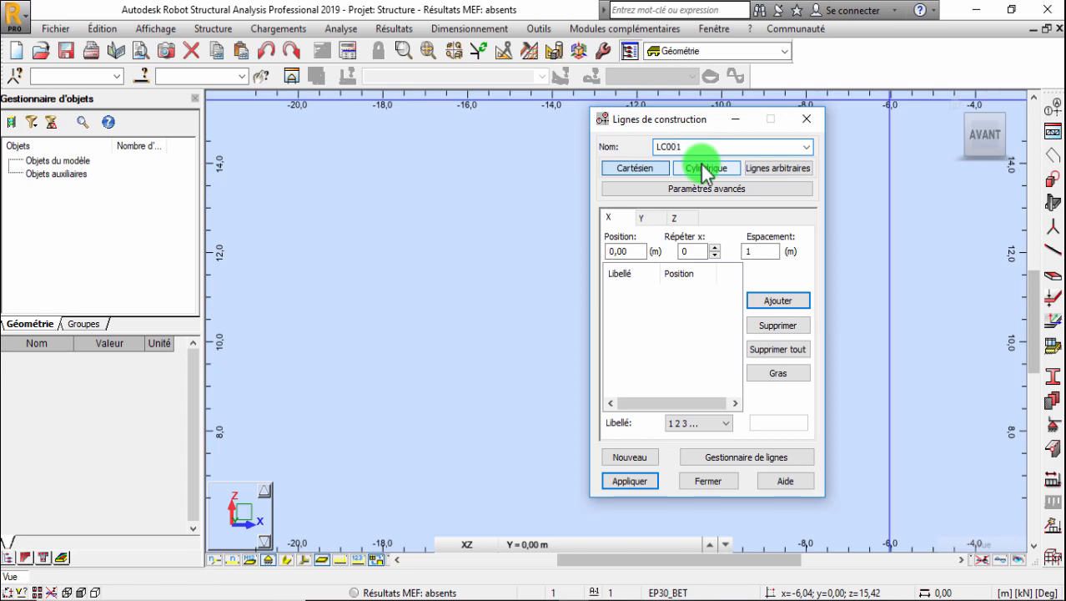
- Add X construction lines from position 0,00, repeated once at a spacing of -2 m
click(613, 217)
double_click(624, 251)
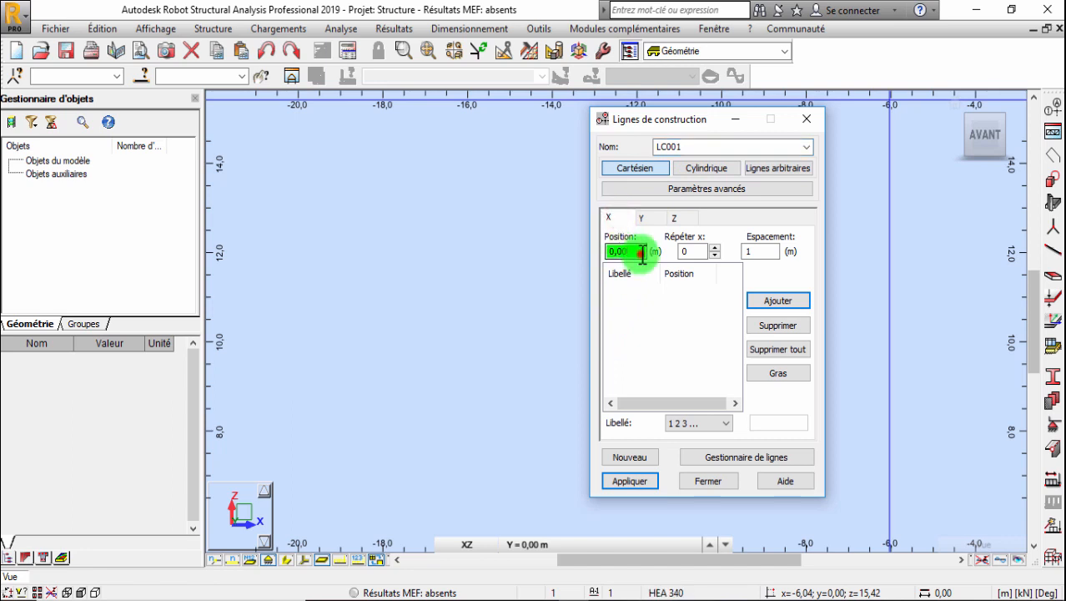
double_click(692, 251)
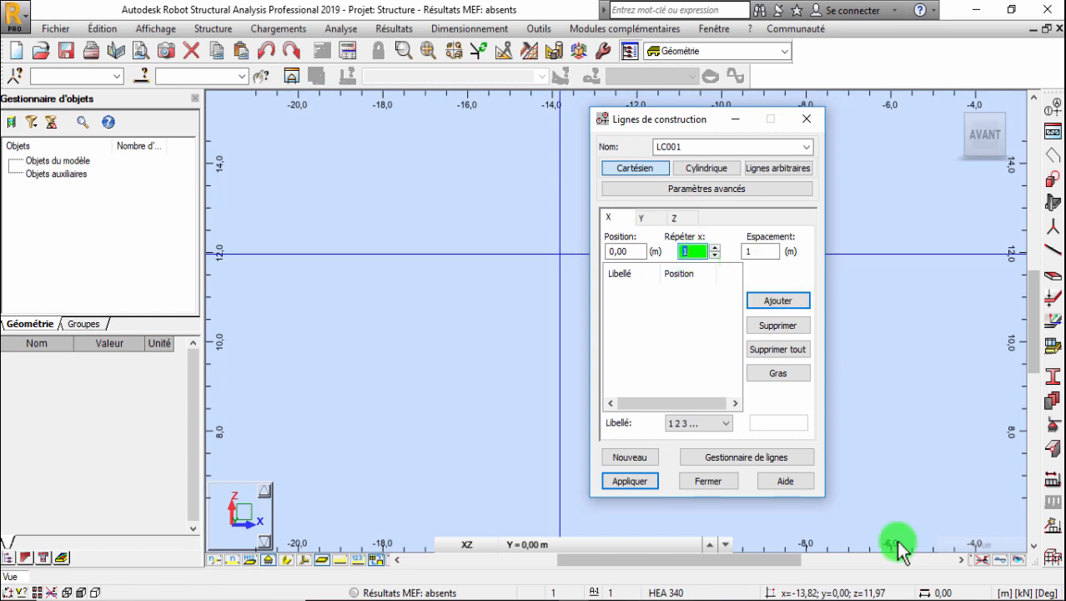
mouse_move(780, 570)
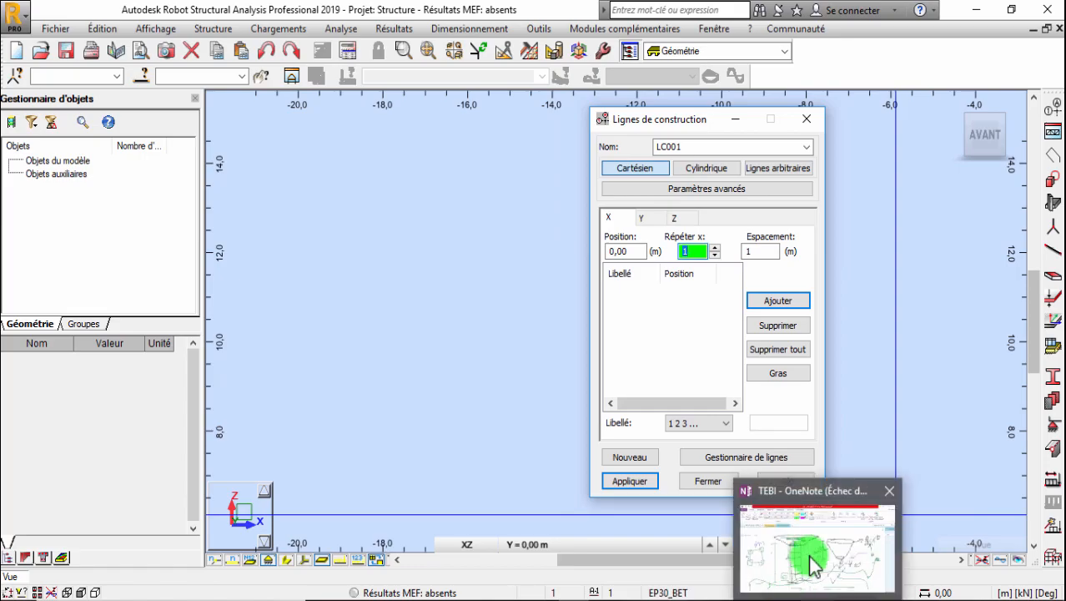
click(810, 561)
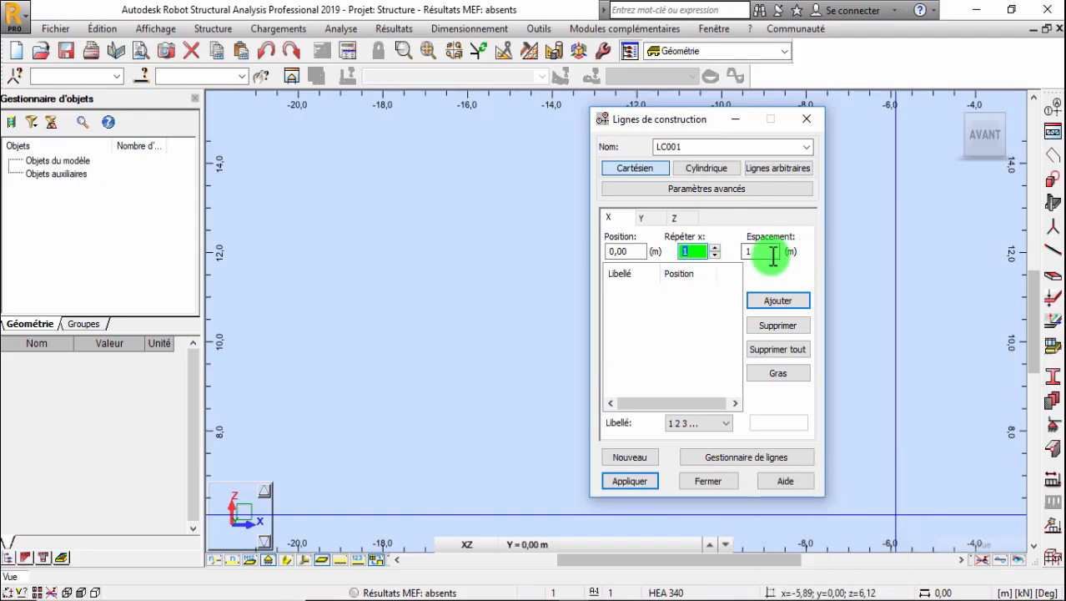
drag(772, 252, 705, 259)
text(-2)
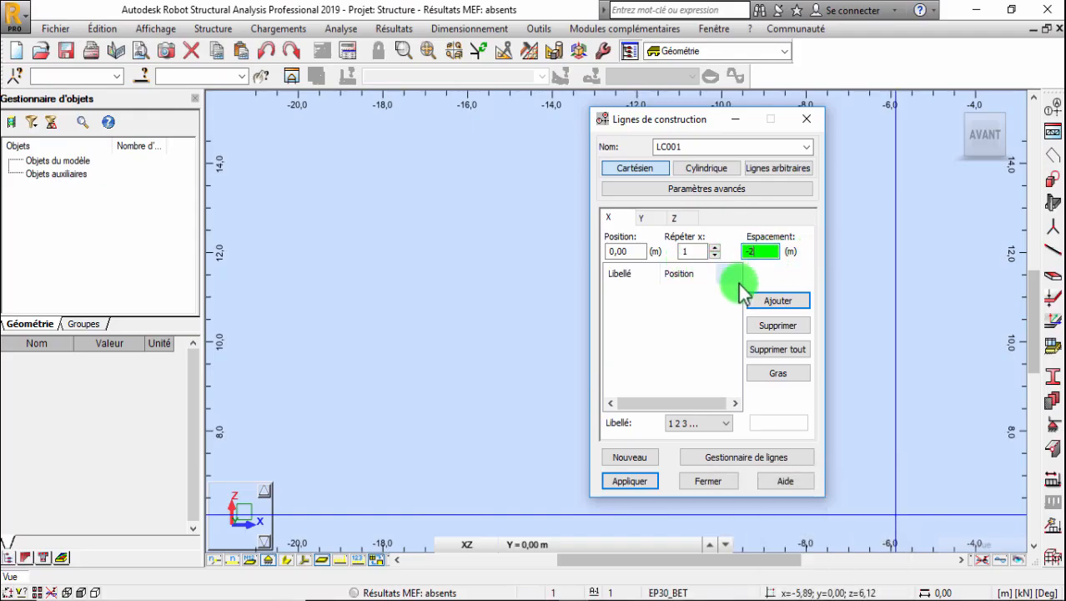
click(778, 300)
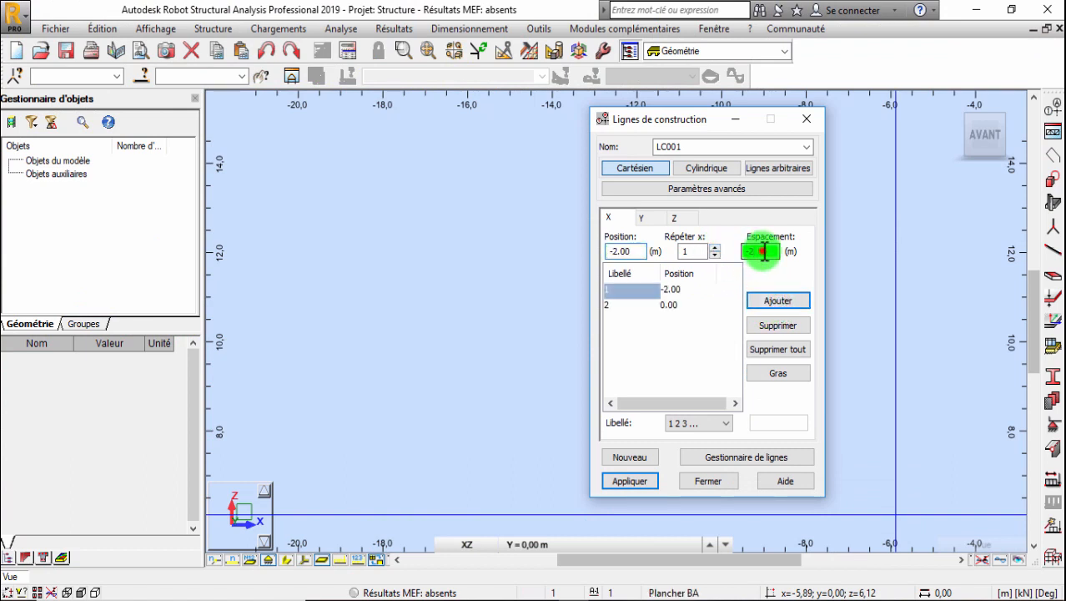
- Add another X construction line from position 0, repeated once at a spacing of 2 m
drag(759, 251, 710, 257)
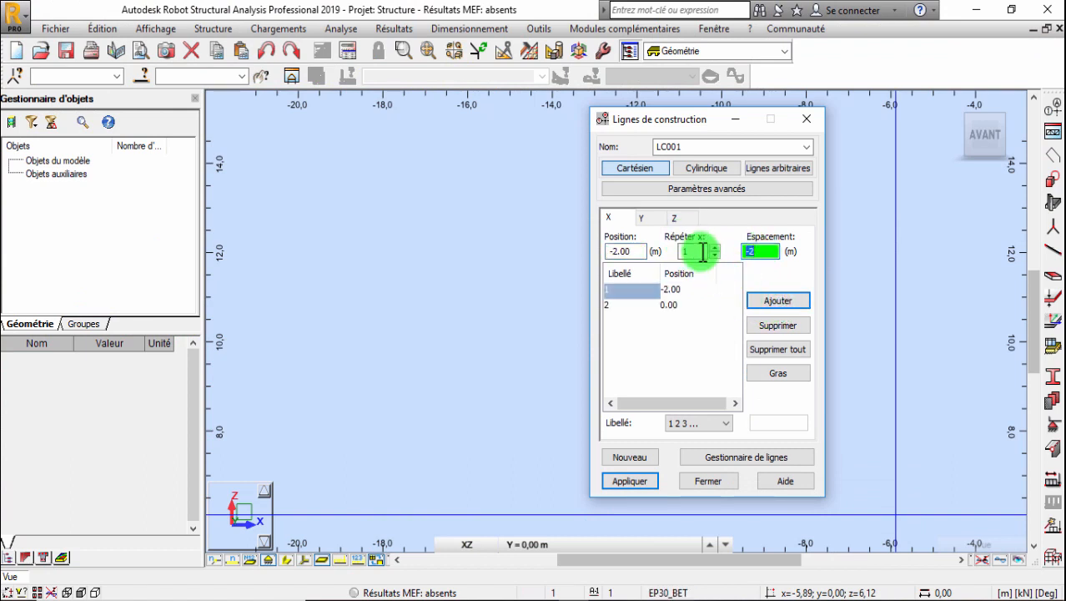
drag(639, 250, 583, 267)
text(0)
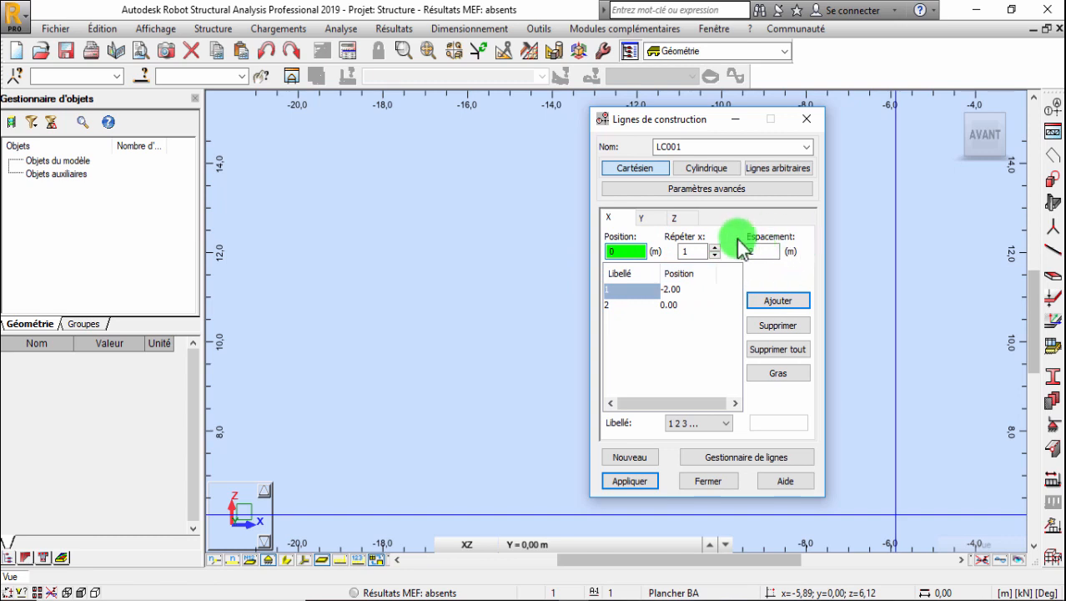
drag(778, 252, 634, 279)
text(2)
click(760, 302)
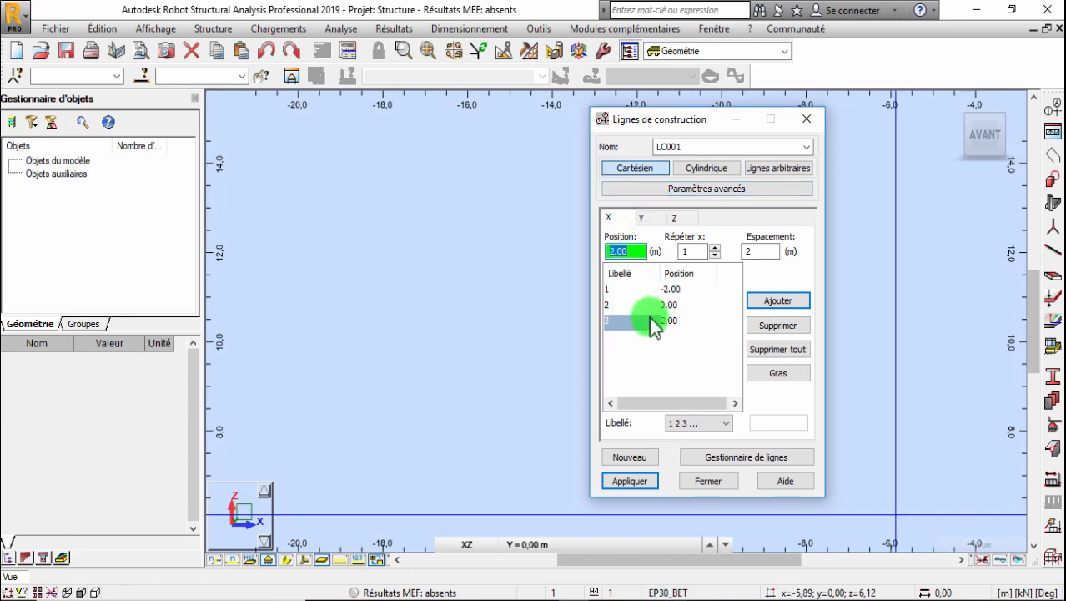
click(611, 305)
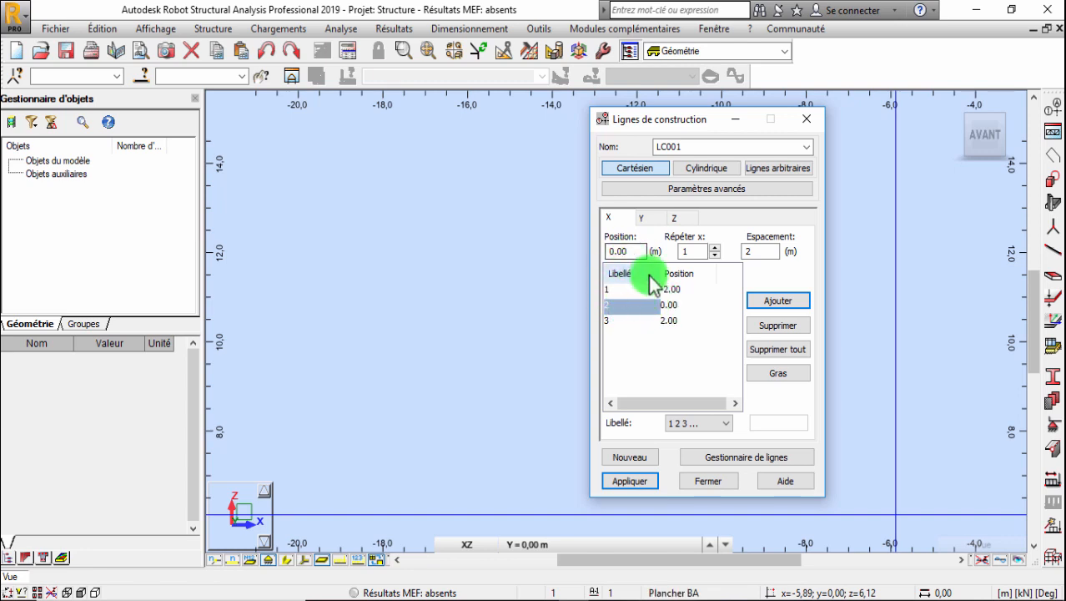
click(759, 250)
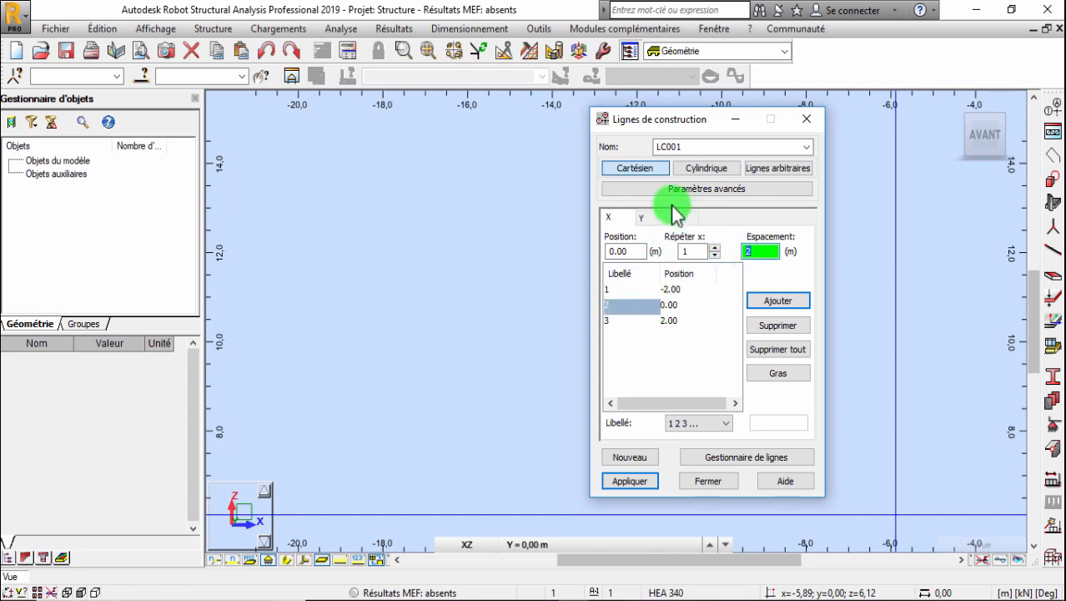
- Add Y construction lines from position 0,00, repeated once at a spacing of -2 m
click(645, 219)
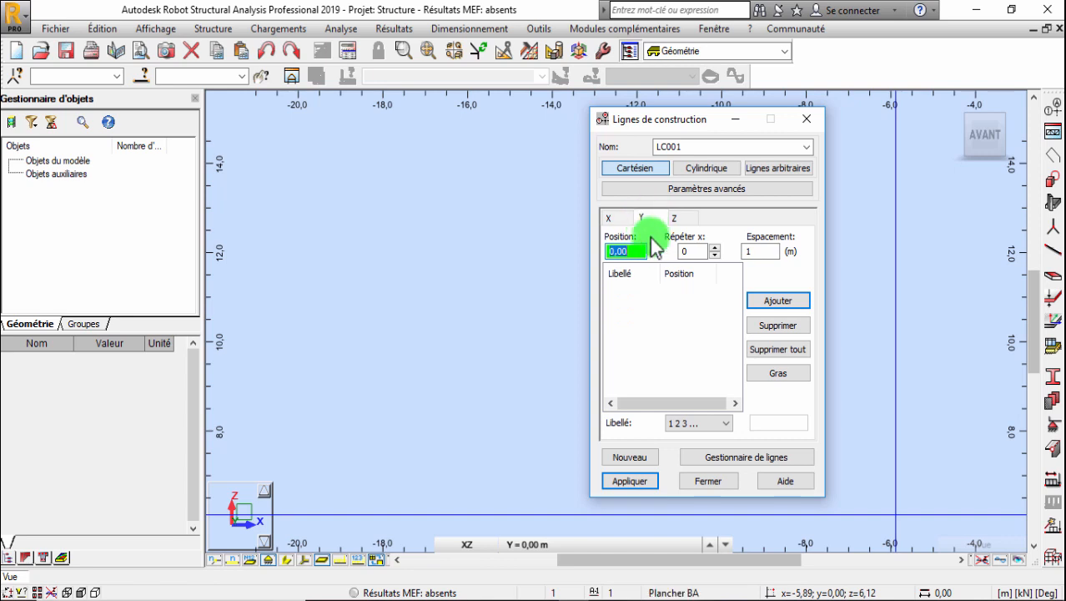
click(716, 248)
double_click(760, 251)
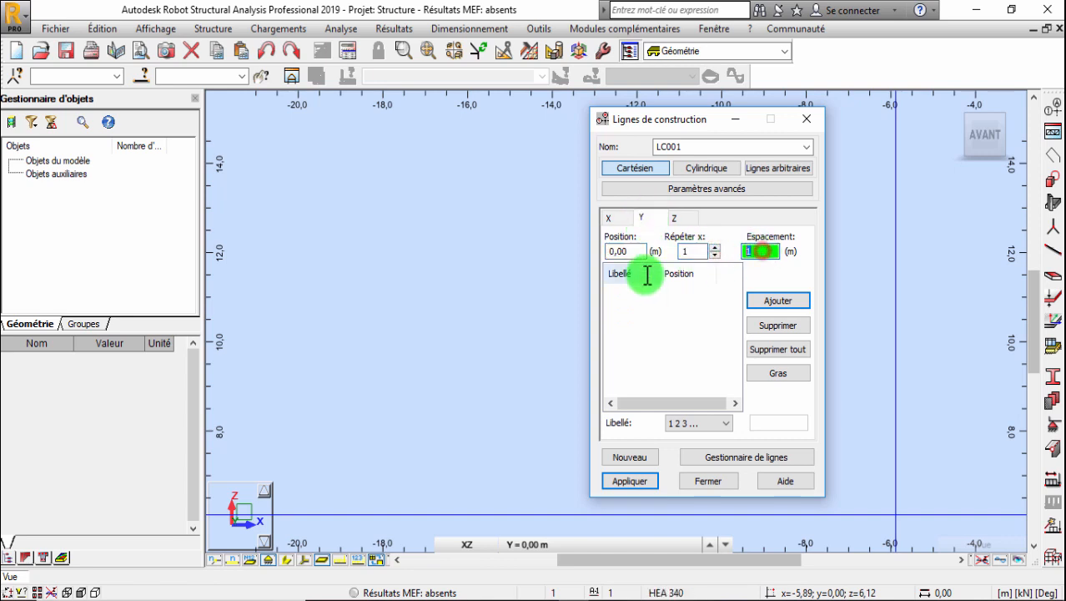
click(769, 300)
- Add a further Y construction line from position -2.00, repeated once at a spacing of 4 m
double_click(625, 251)
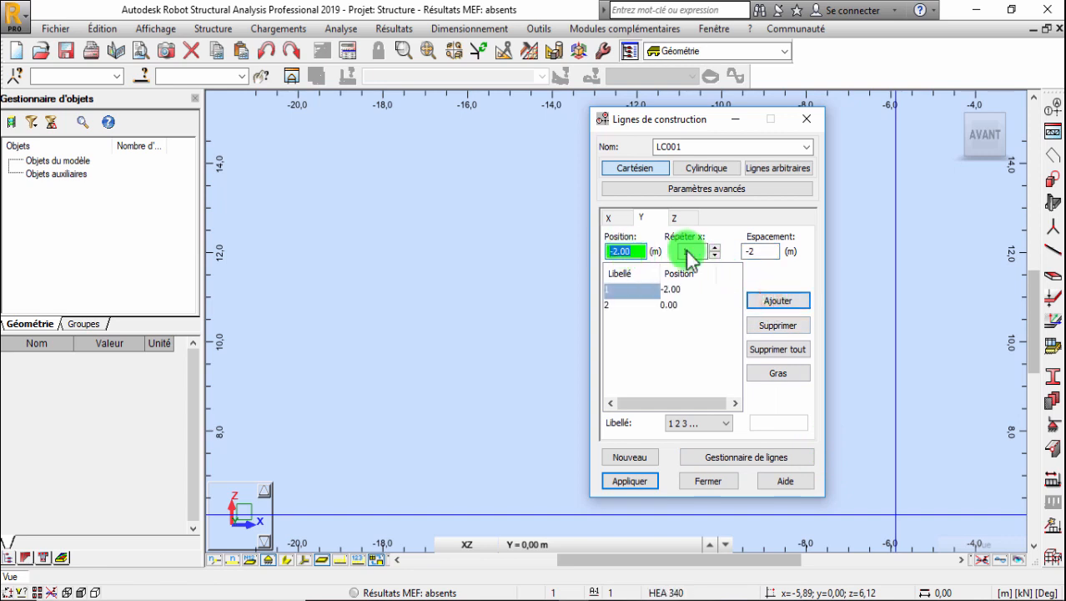
double_click(756, 248)
text(4)
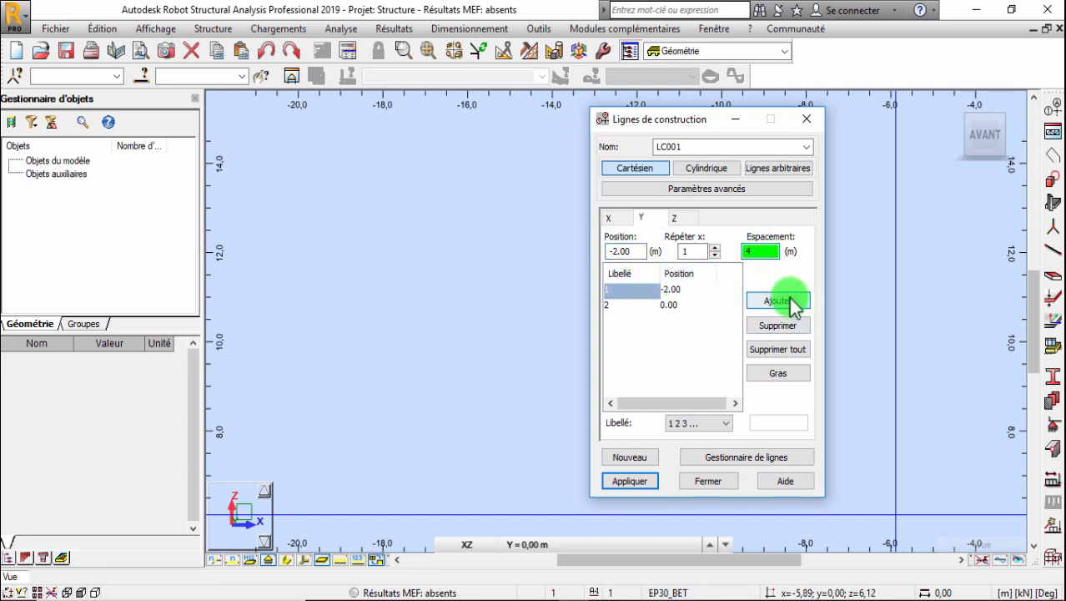
click(784, 301)
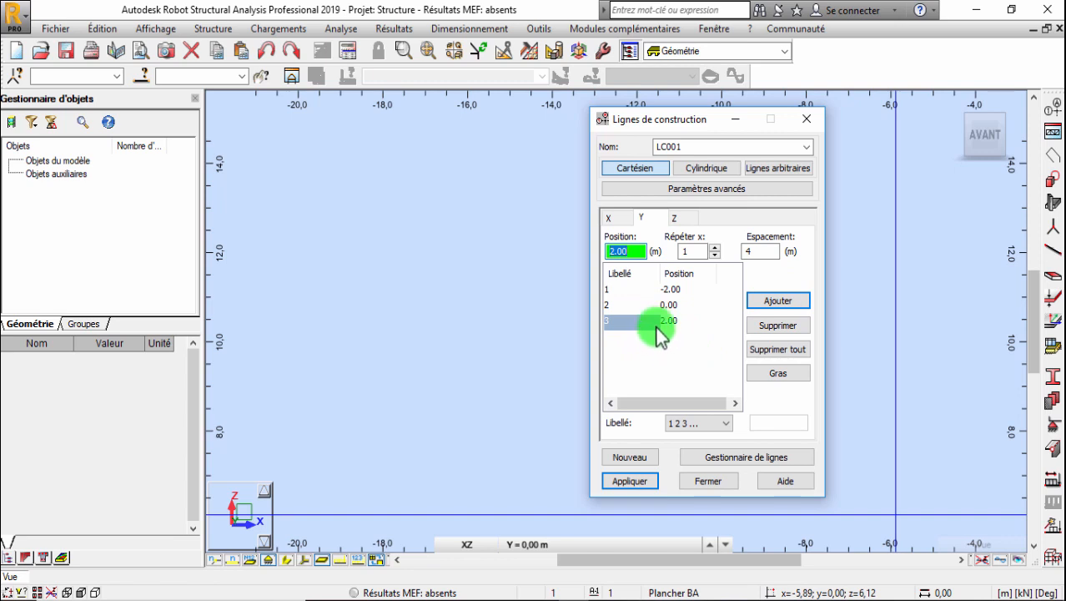
- Add Z construction lines from position 0,00, repeated 5 times at a spacing of 3 m
click(677, 219)
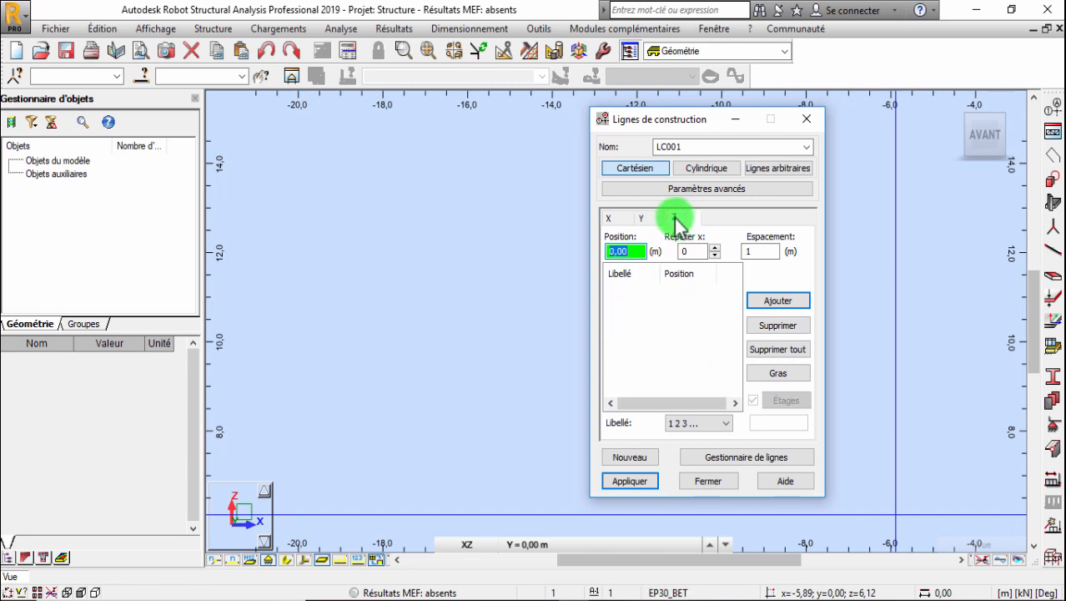
click(715, 247)
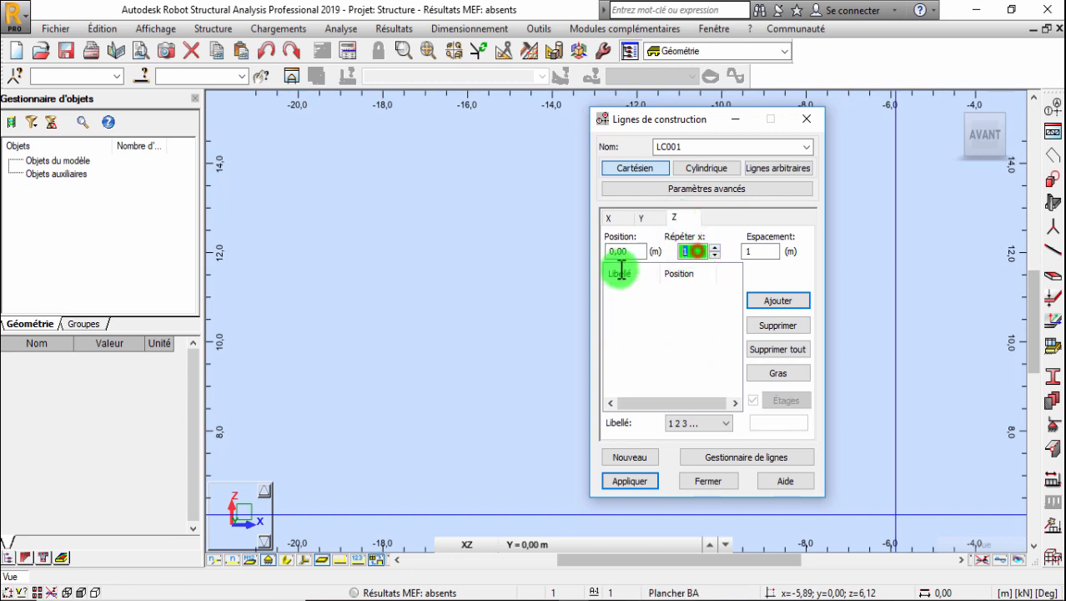
text(5)
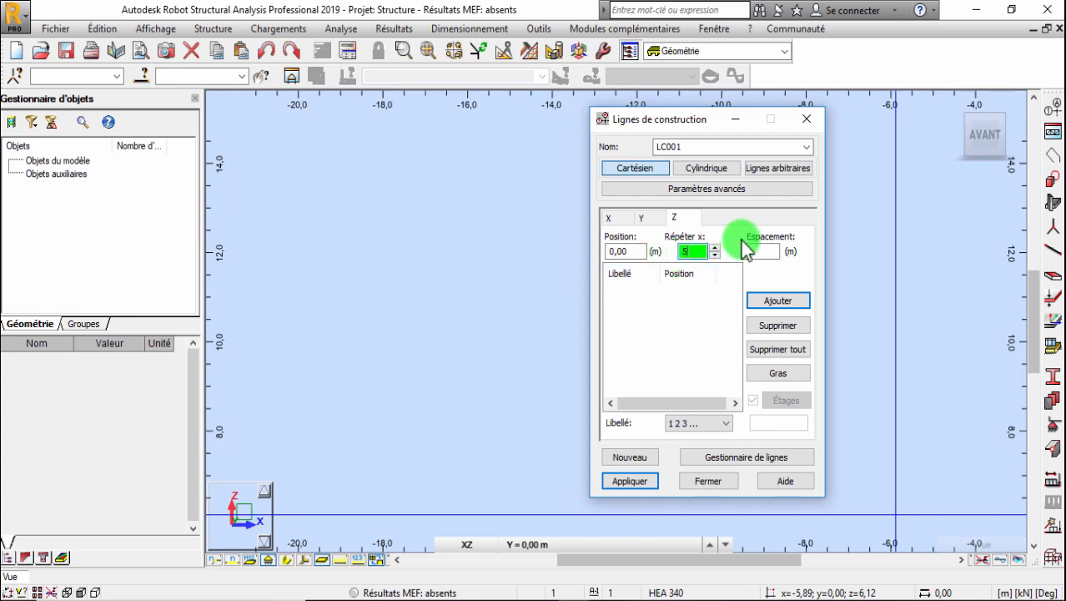
click(771, 250)
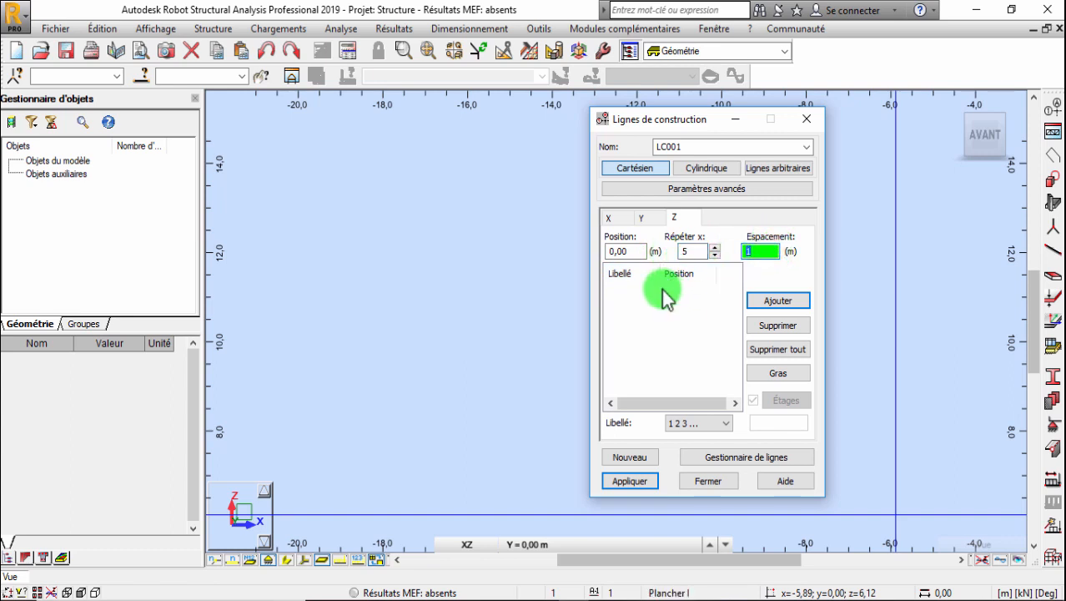
click(776, 304)
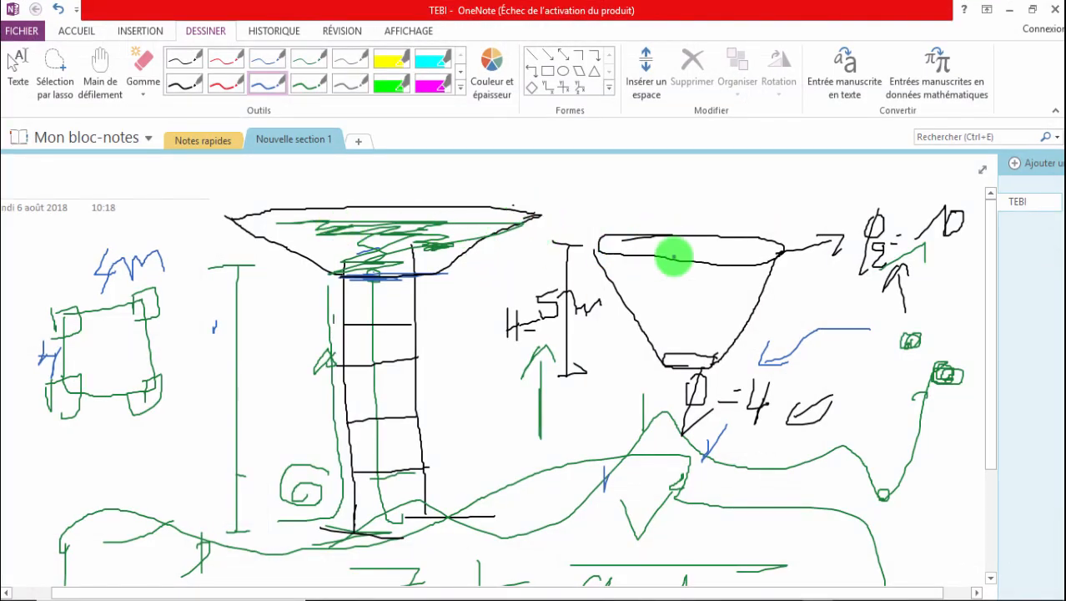
- Mark the upper edge of the conical tank with blue pen strokes in the OneNote sketch, and return to Robot Structural Analysis
drag(651, 264, 693, 284)
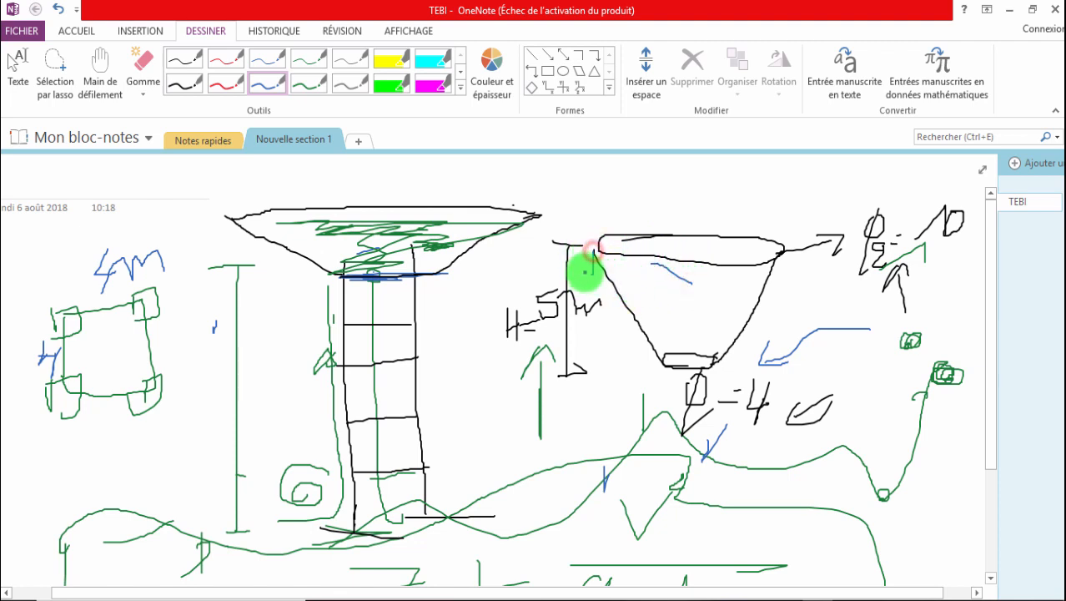
drag(586, 265, 601, 280)
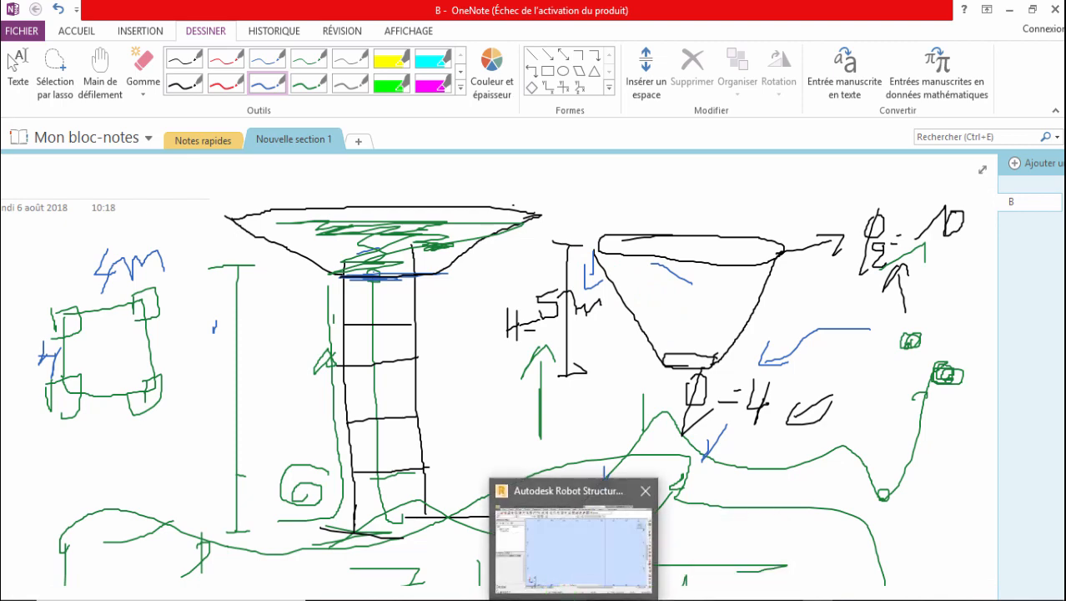
click(642, 594)
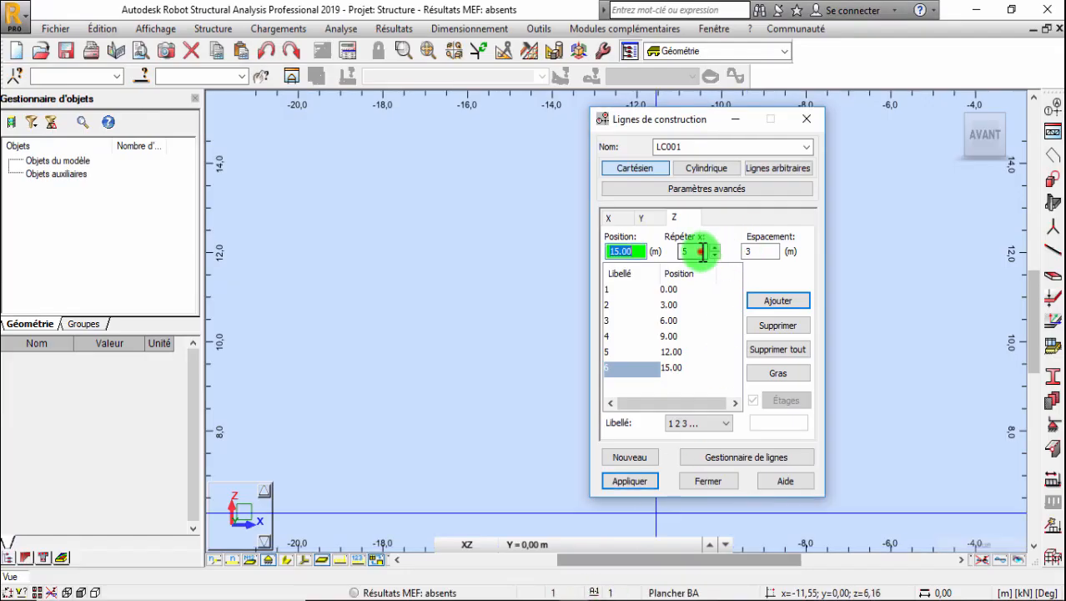
- Add a further Z construction line from position 15.00, repeated once at a spacing of 5 m
drag(702, 251, 558, 251)
text(1)
drag(639, 252, 586, 255)
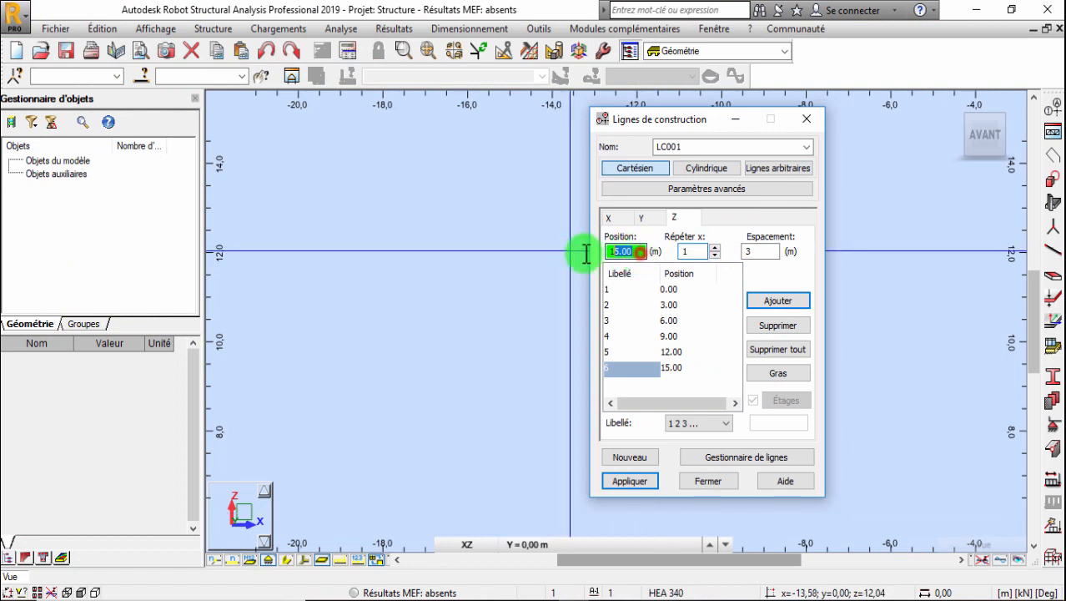
drag(757, 250, 691, 262)
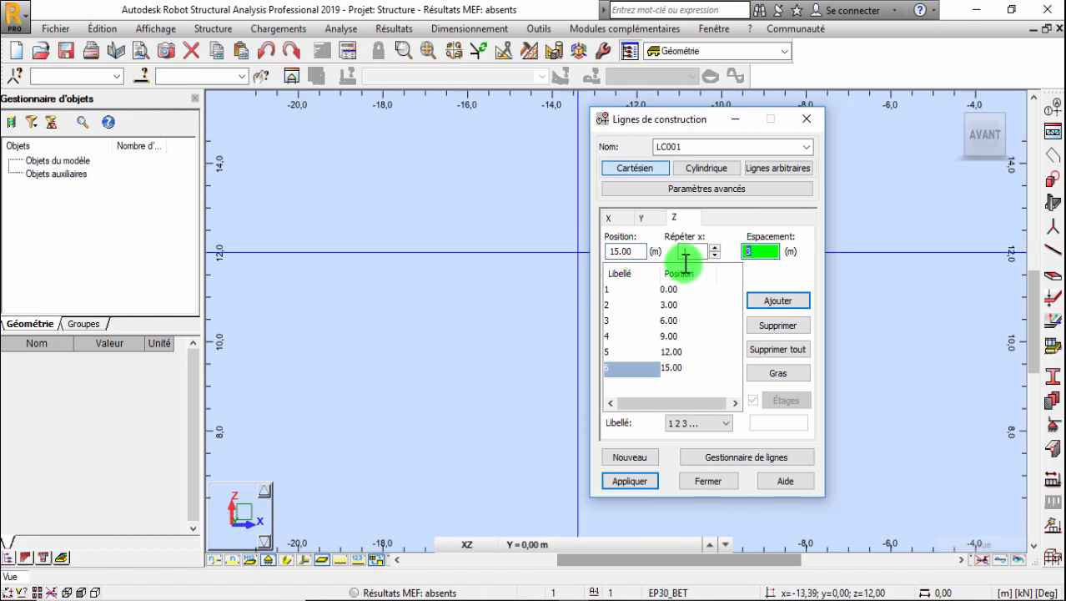
text(5)
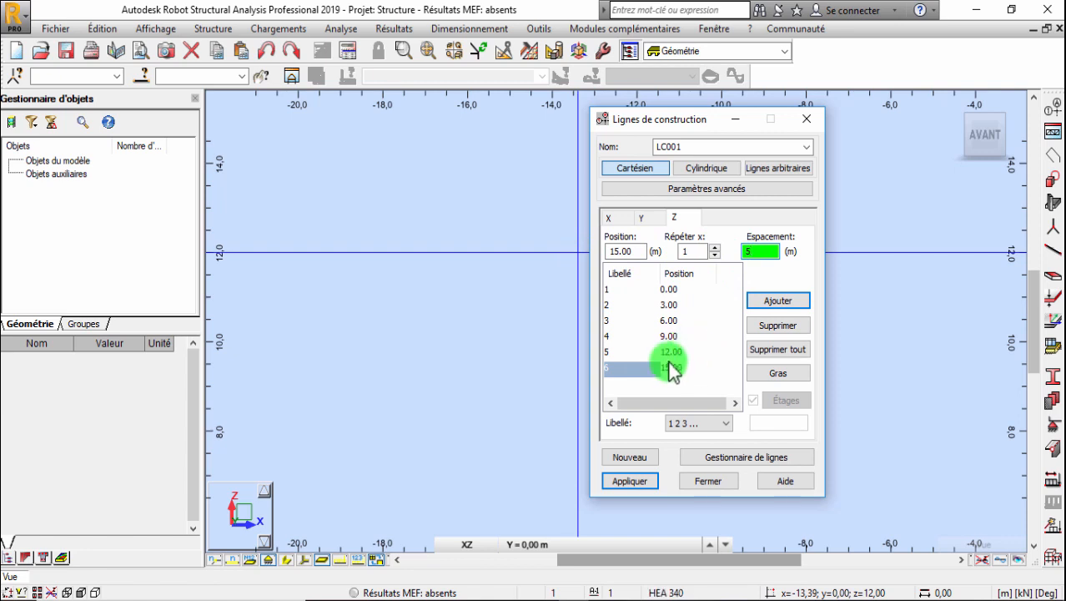
click(769, 302)
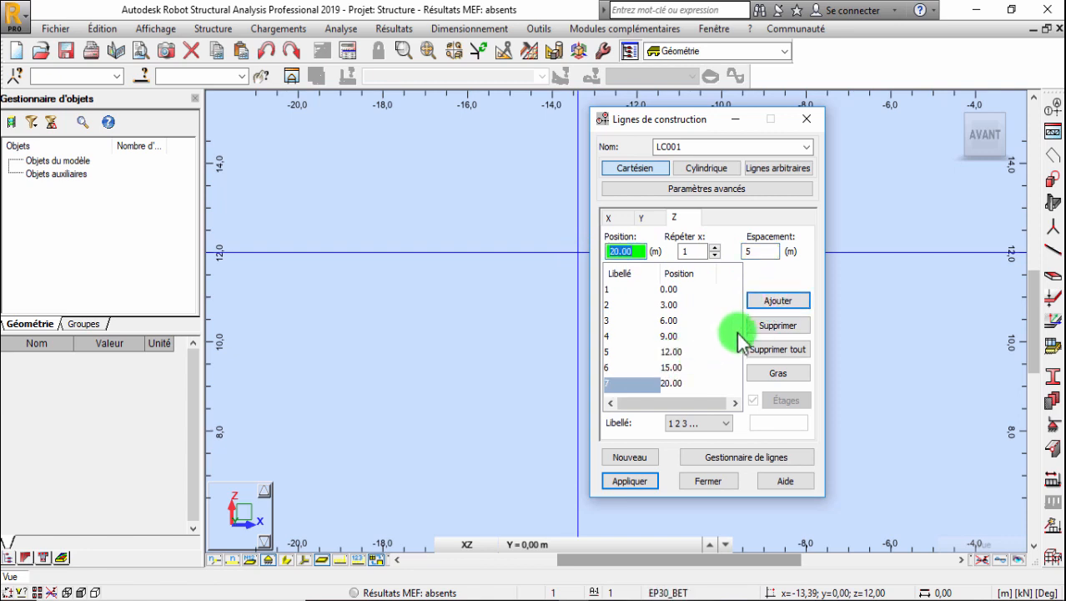
- Label the Z construction lines by value (Valeur) and the Y lines as A B C, and apply the Cartesian line set
click(692, 423)
click(686, 462)
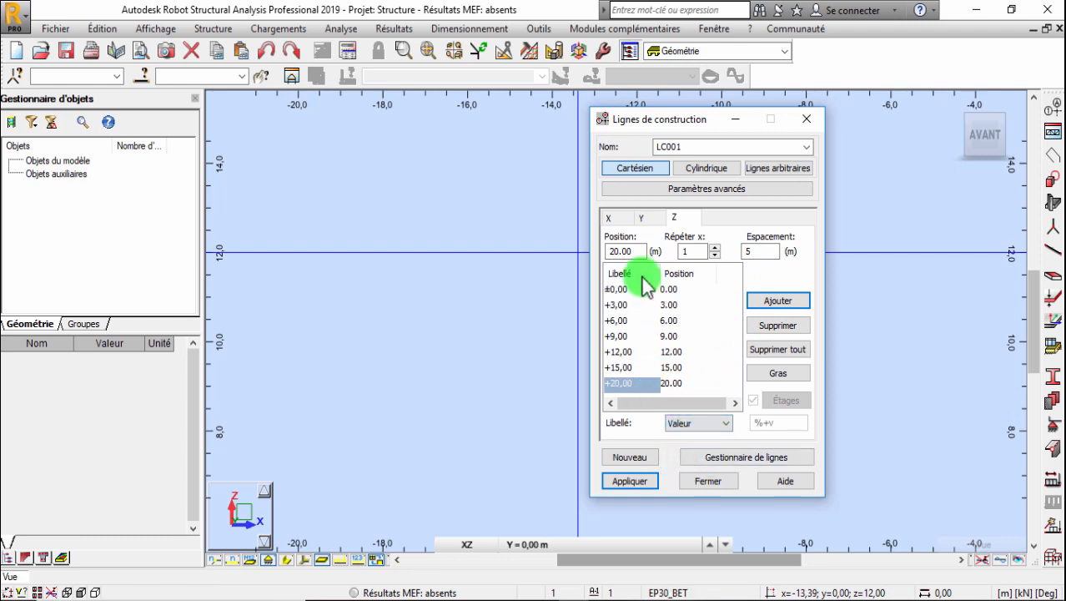
click(639, 217)
click(686, 424)
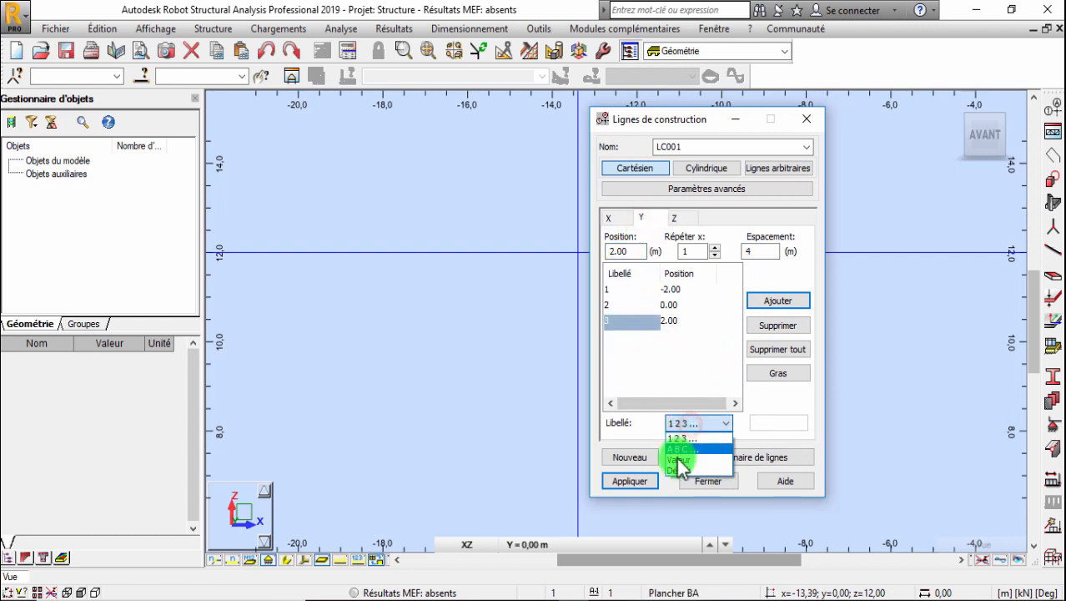
click(683, 437)
click(608, 217)
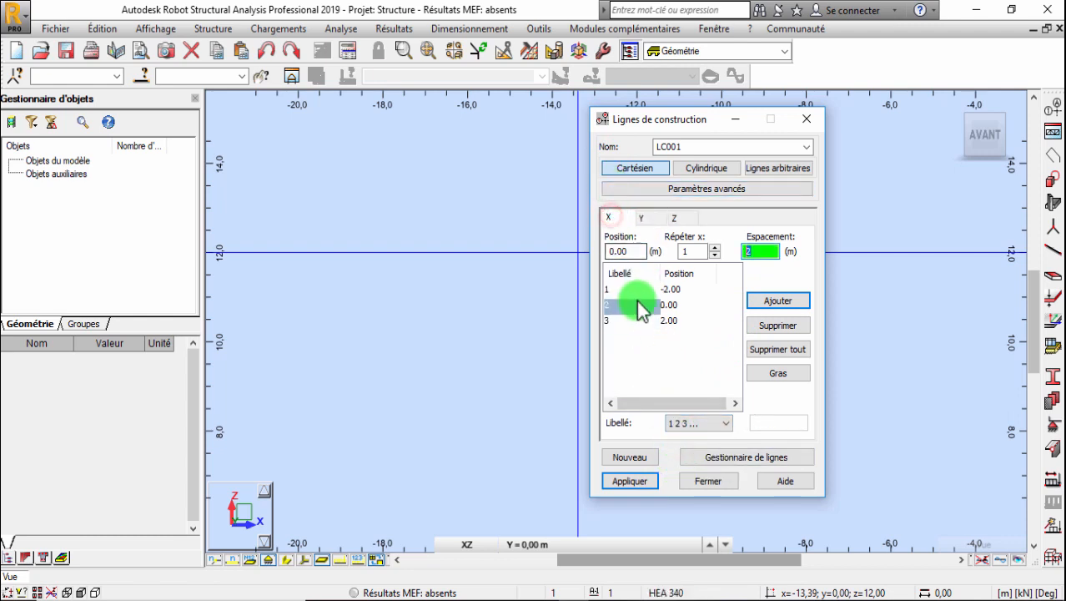
click(649, 479)
click(644, 479)
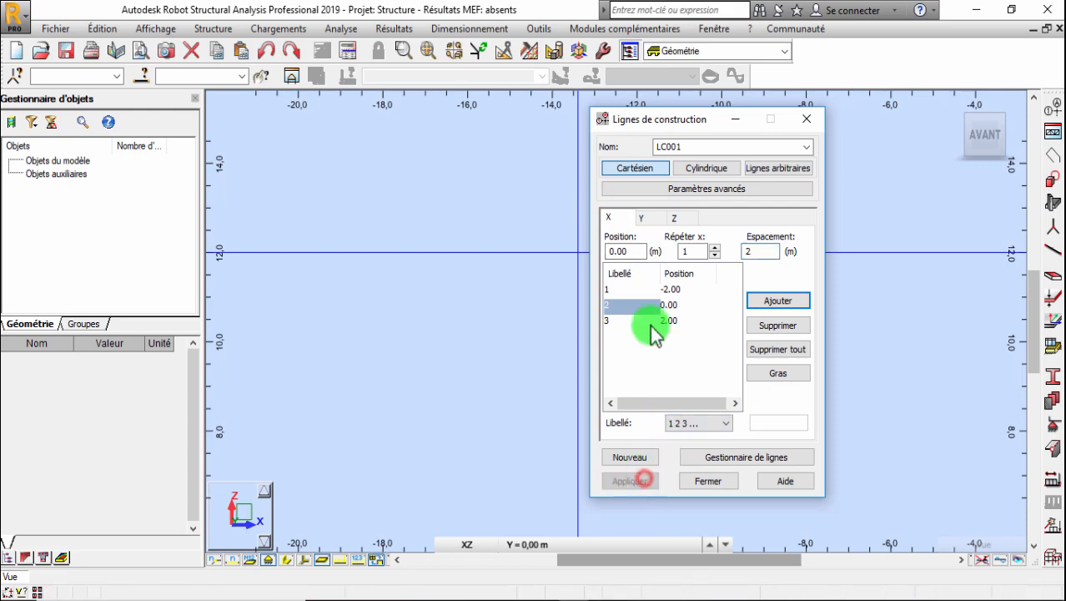
- Examine the applied construction line grid in the front view and in 3D
drag(652, 118, 807, 244)
scroll(264, 222, down, 5)
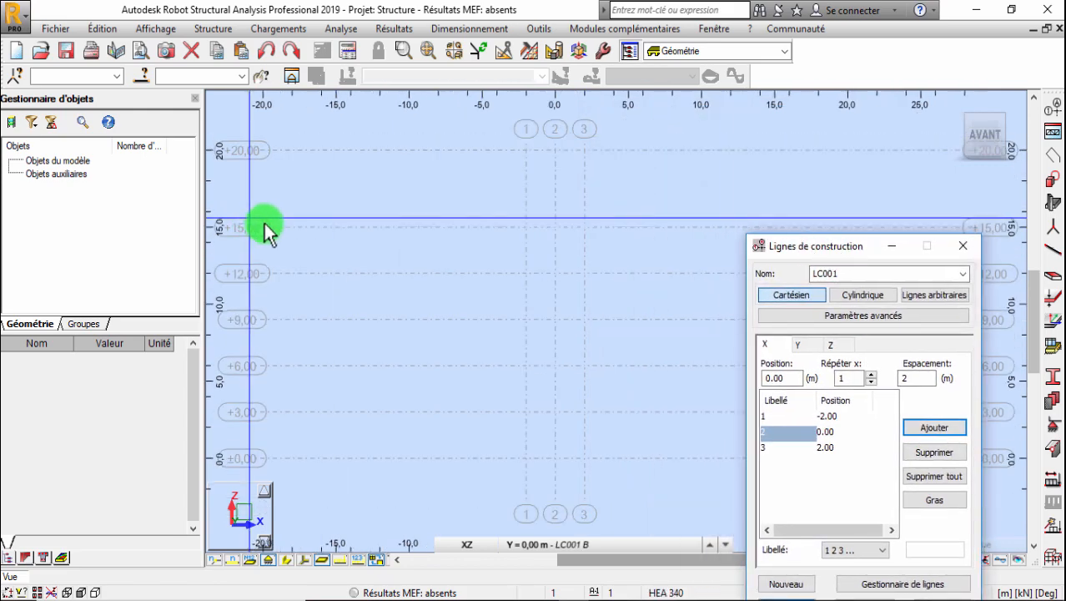
scroll(492, 327, up, 6)
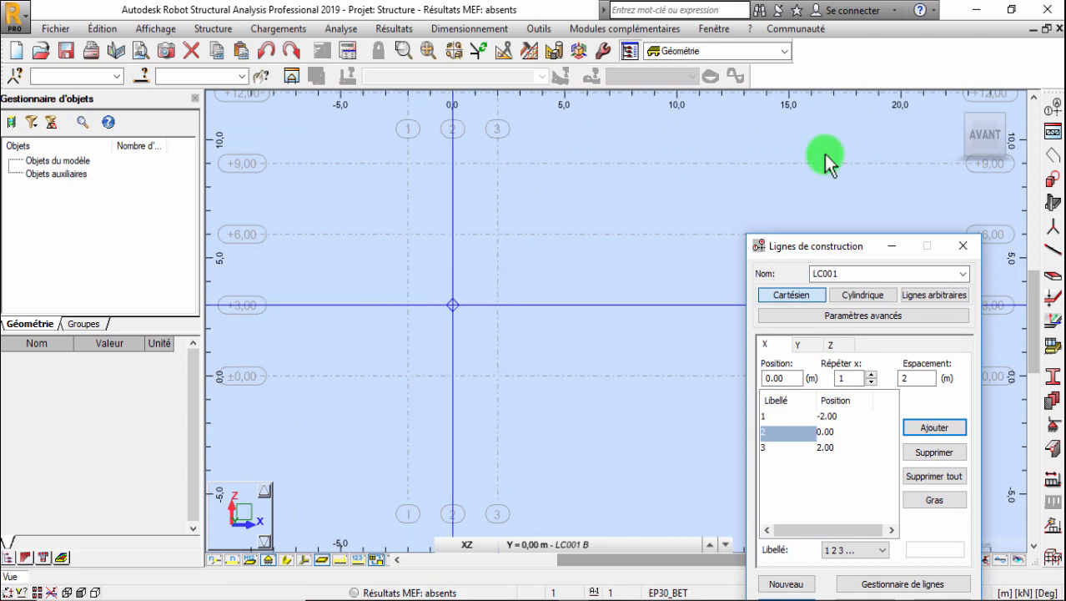
click(954, 105)
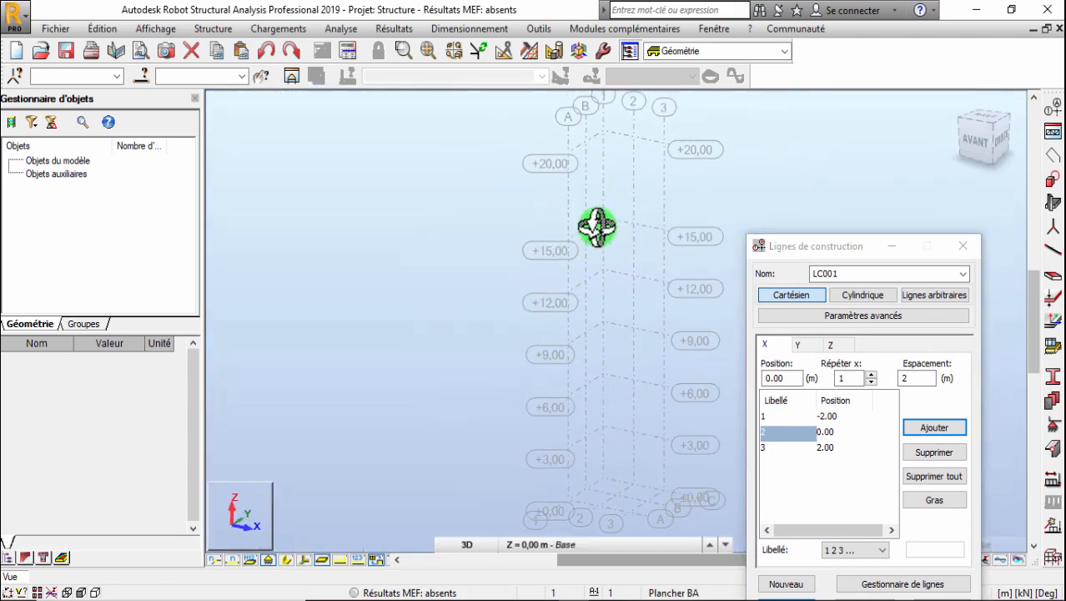
scroll(439, 164, down, 4)
scroll(538, 350, up, 5)
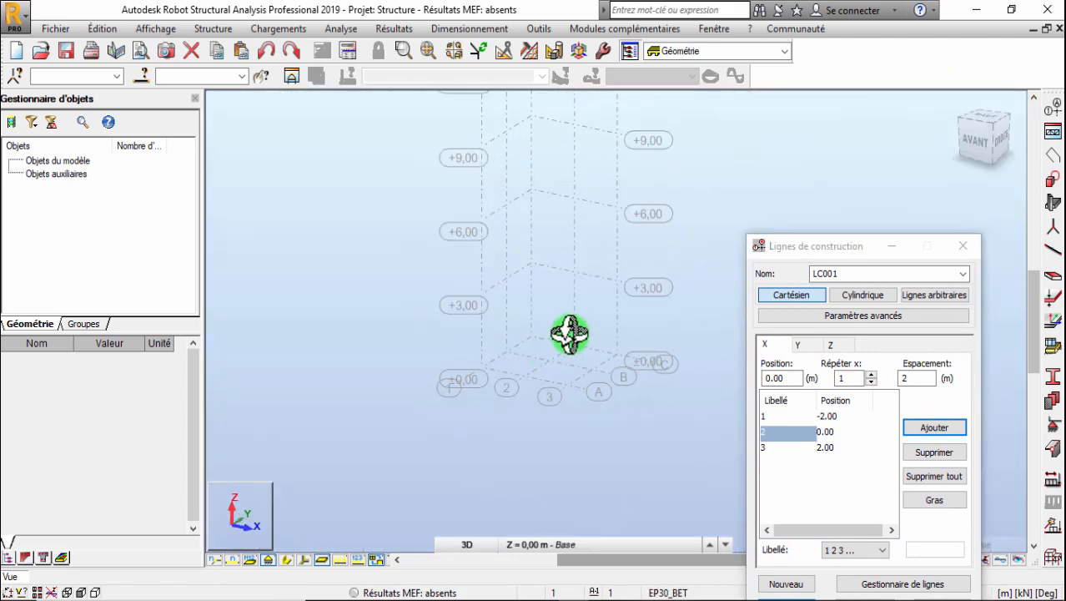
scroll(502, 373, down, 4)
scroll(515, 250, up, 5)
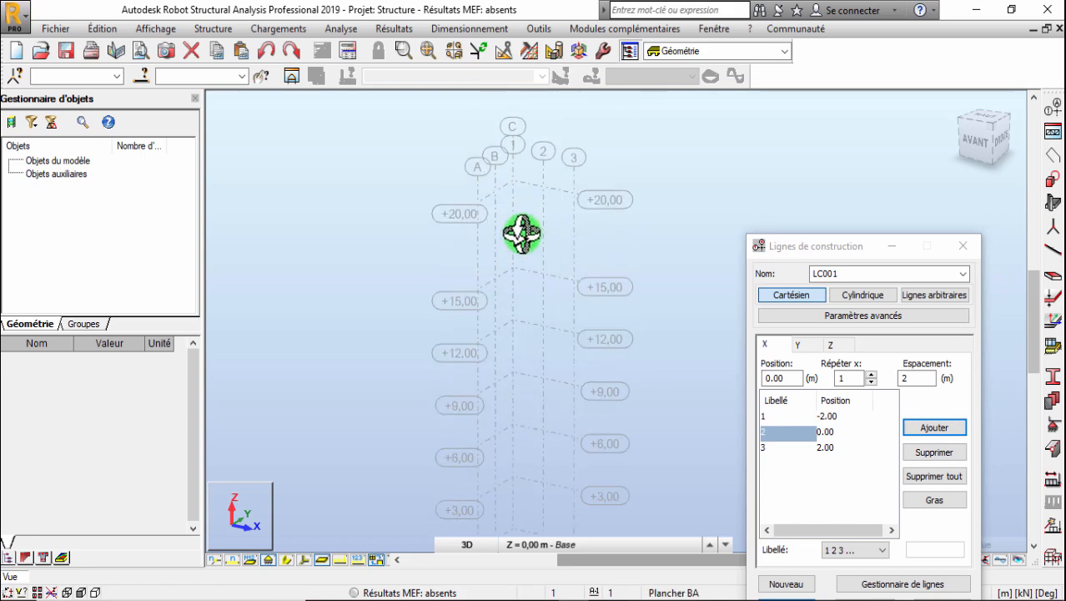
scroll(471, 181, down, 3)
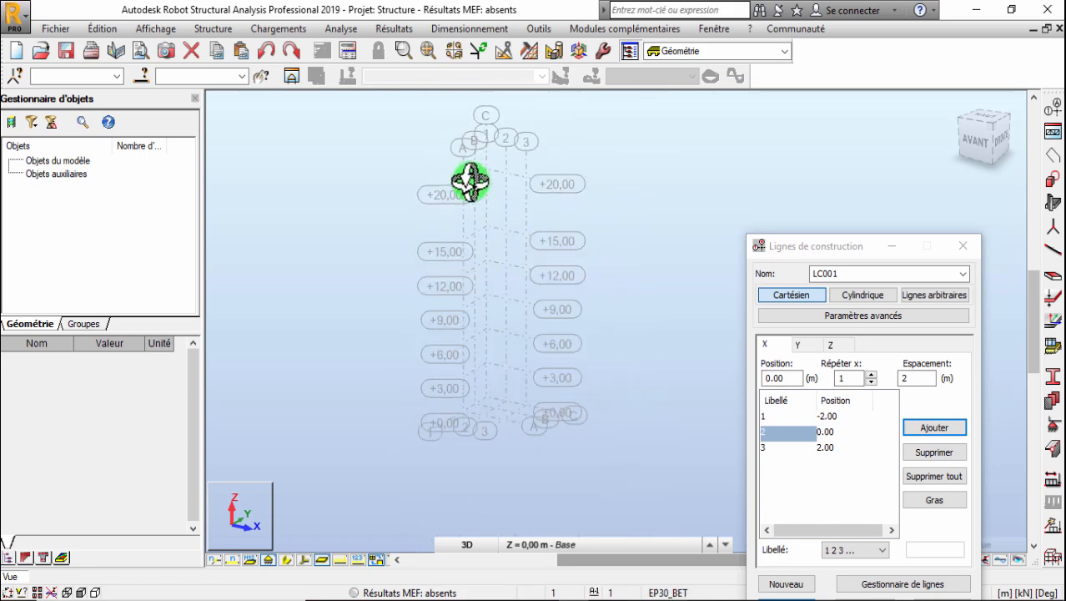
scroll(512, 237, up, 3)
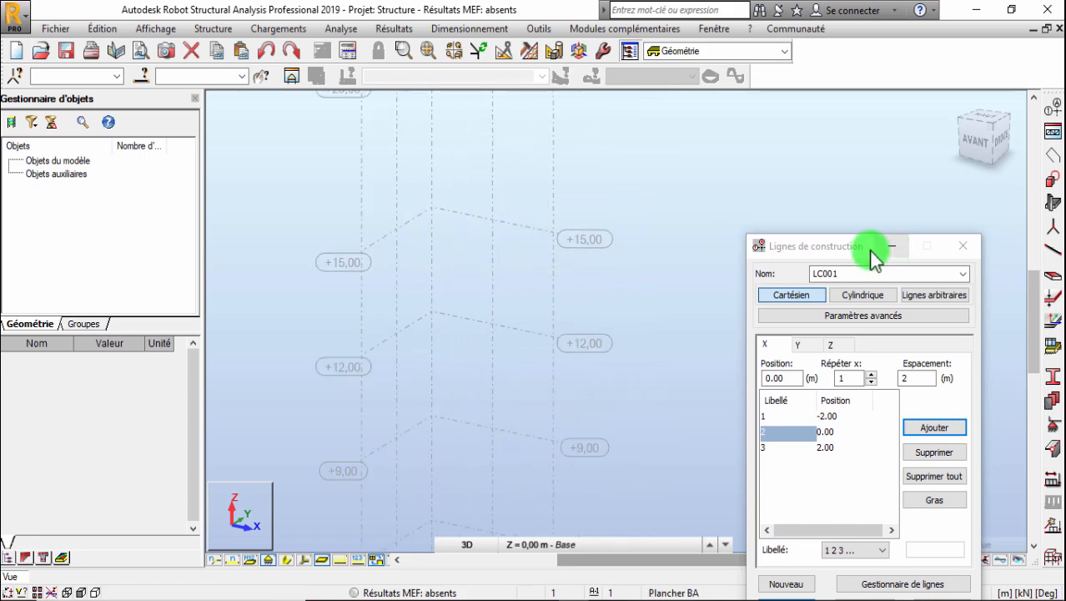
drag(859, 250, 845, 195)
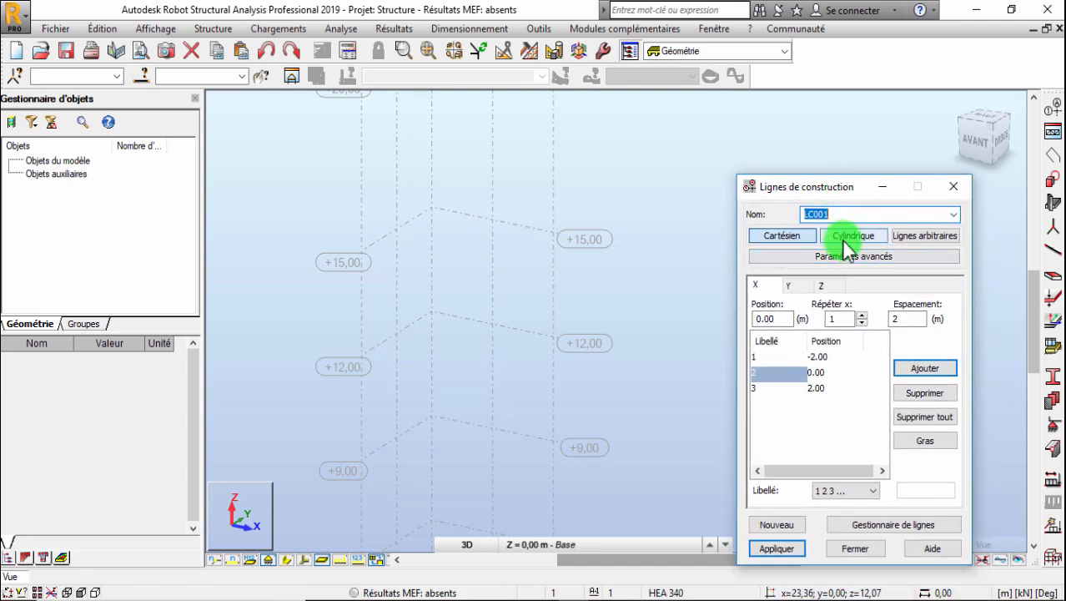
scroll(483, 326, down, 4)
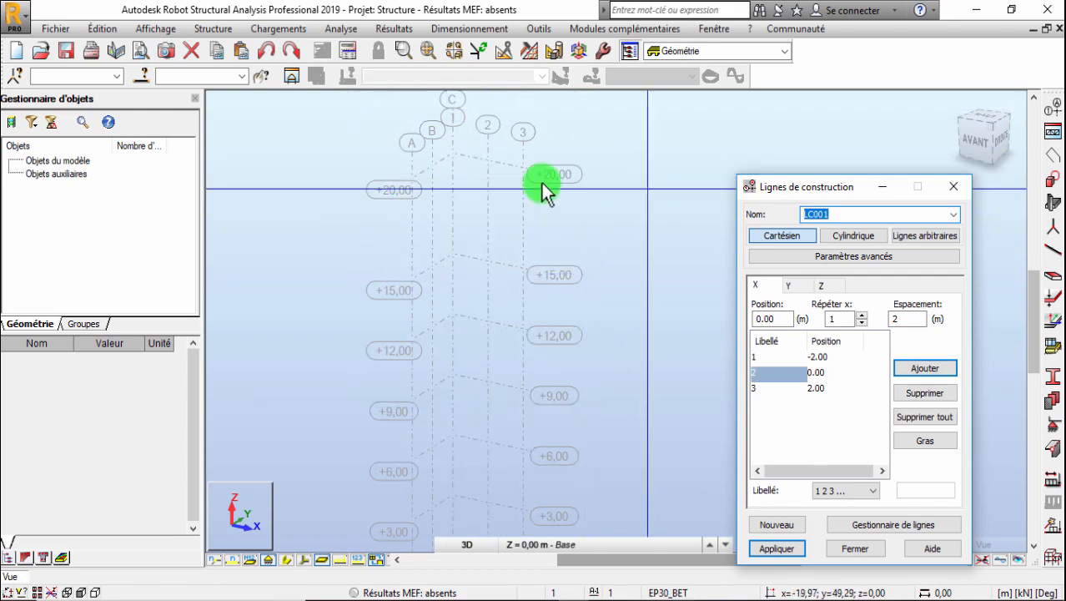
- Start a new construction line set, switch it to the cylindrical system, and clear its name
click(777, 527)
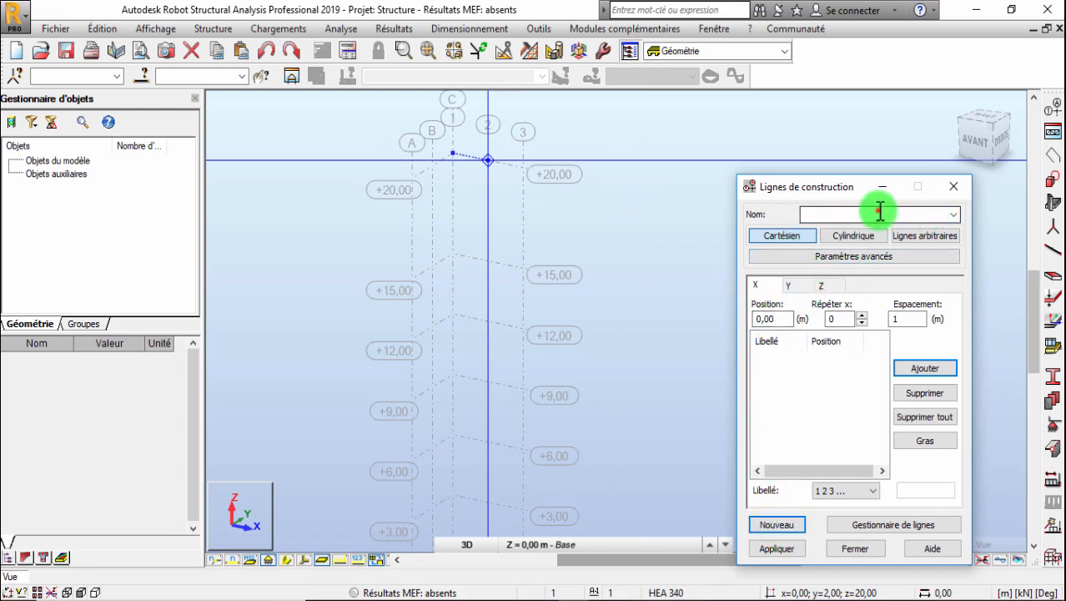
click(838, 216)
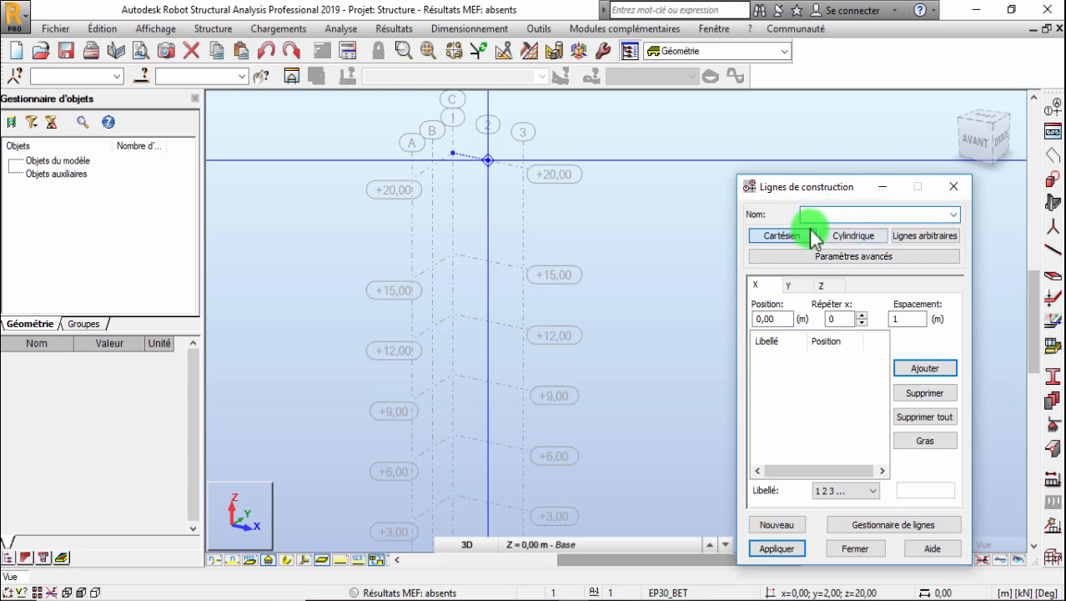
click(953, 214)
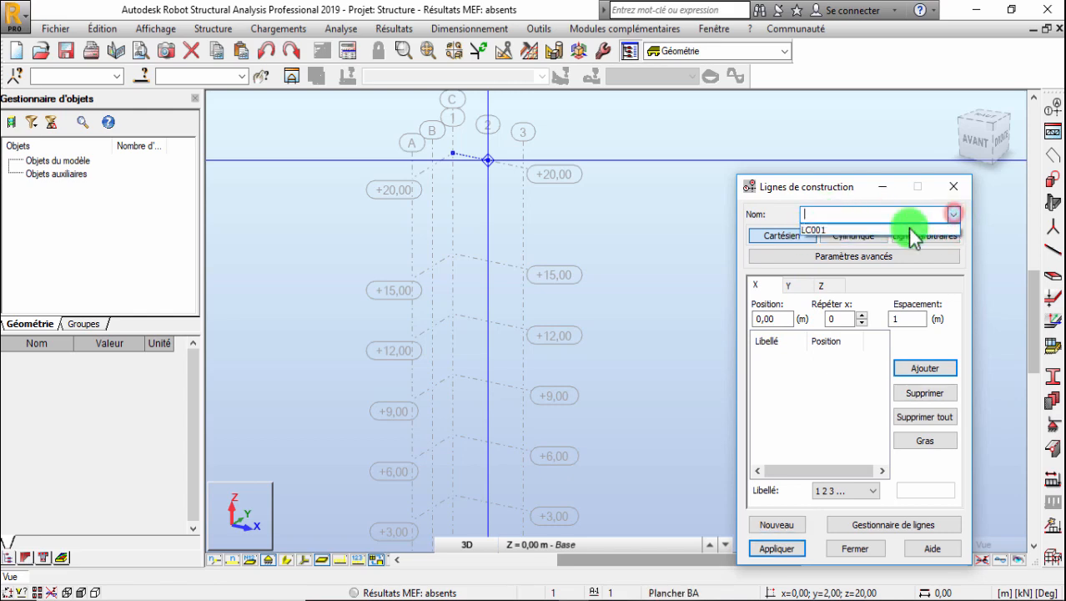
click(845, 213)
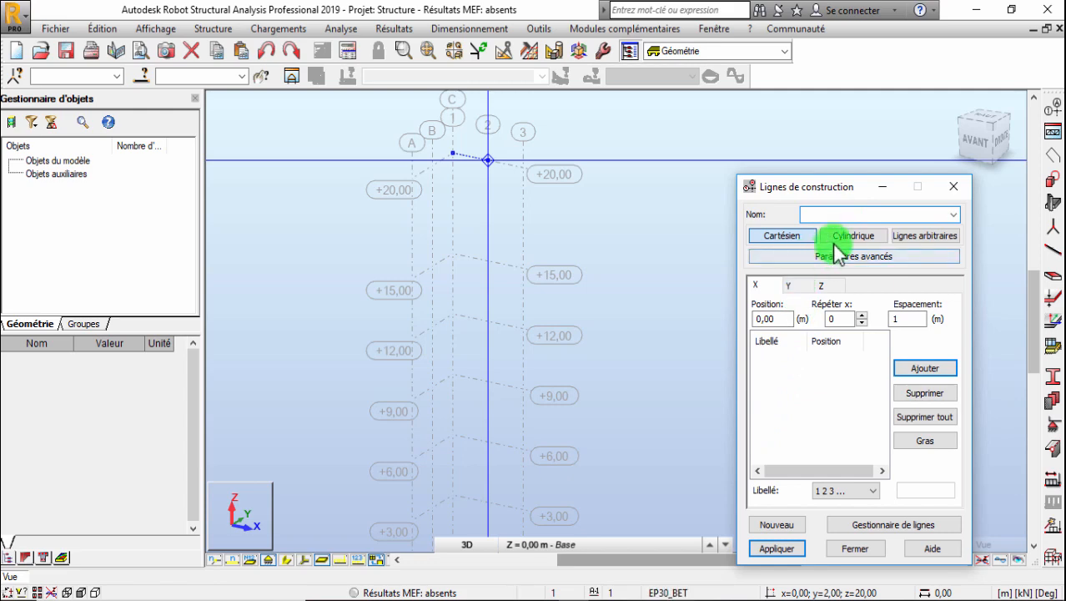
click(840, 236)
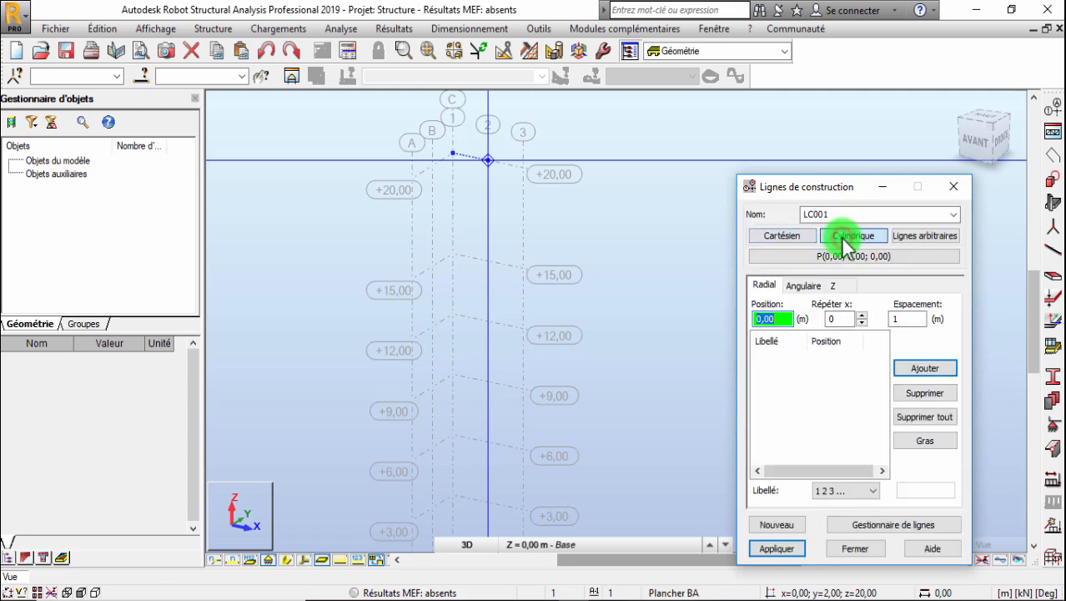
click(841, 214)
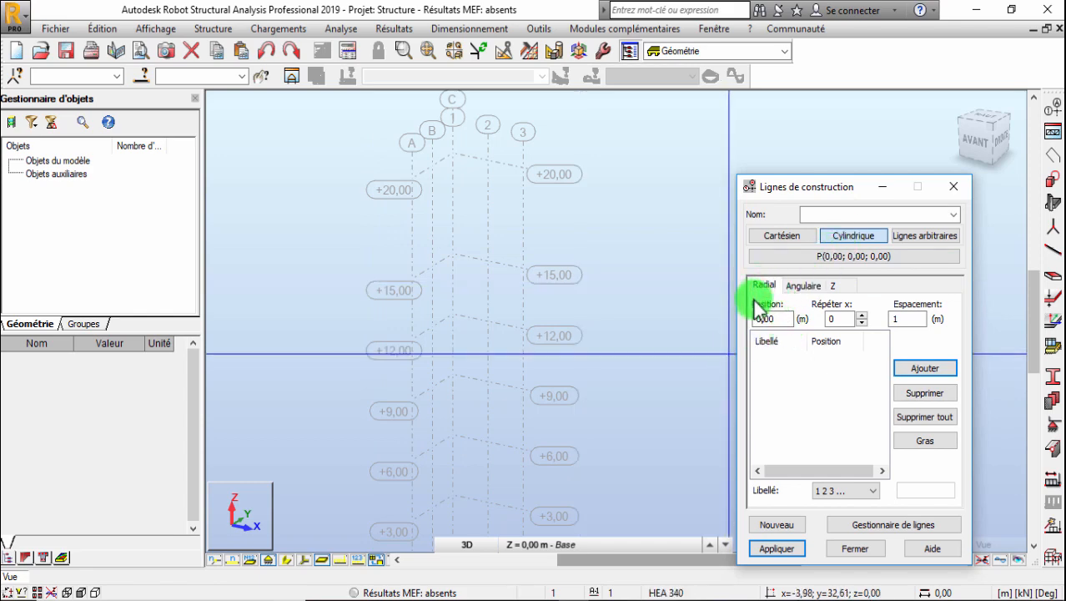
- Add radial construction lines from position 0,00, repeated once at a spacing of 2 m
double_click(845, 320)
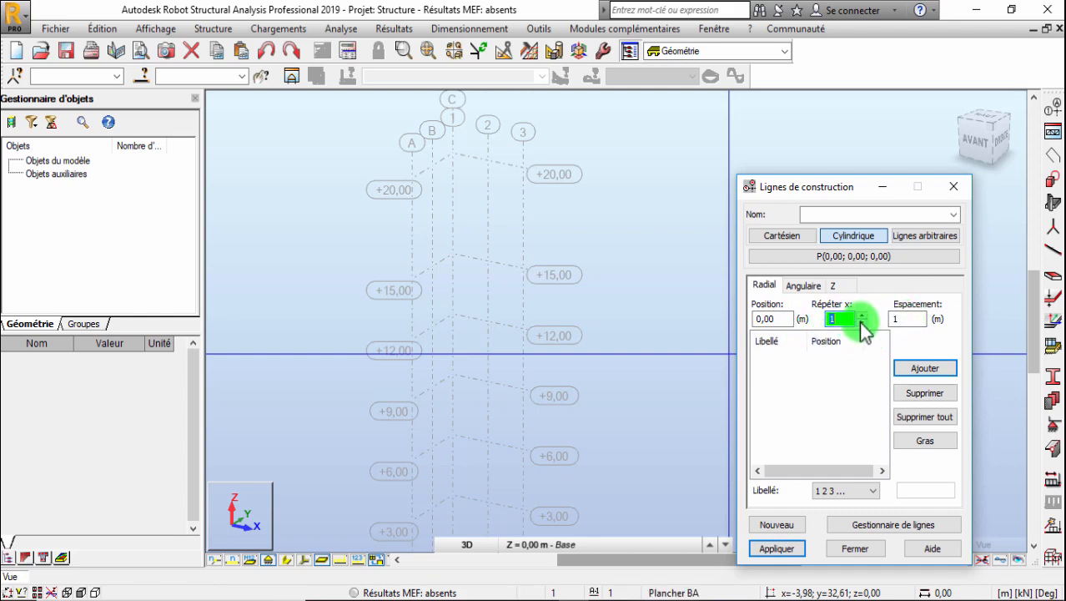
click(907, 319)
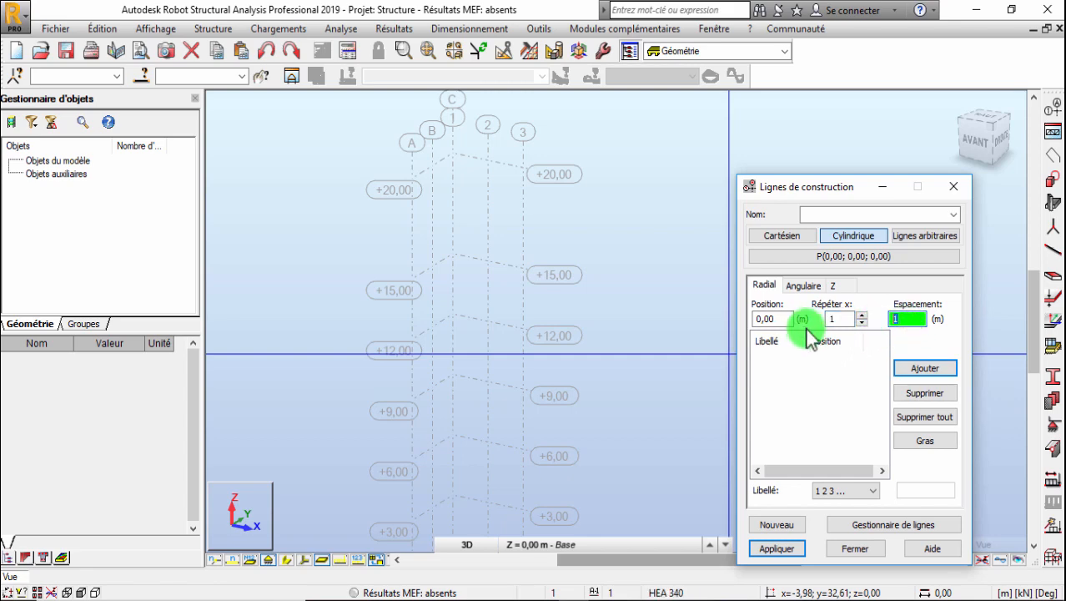
text(2)
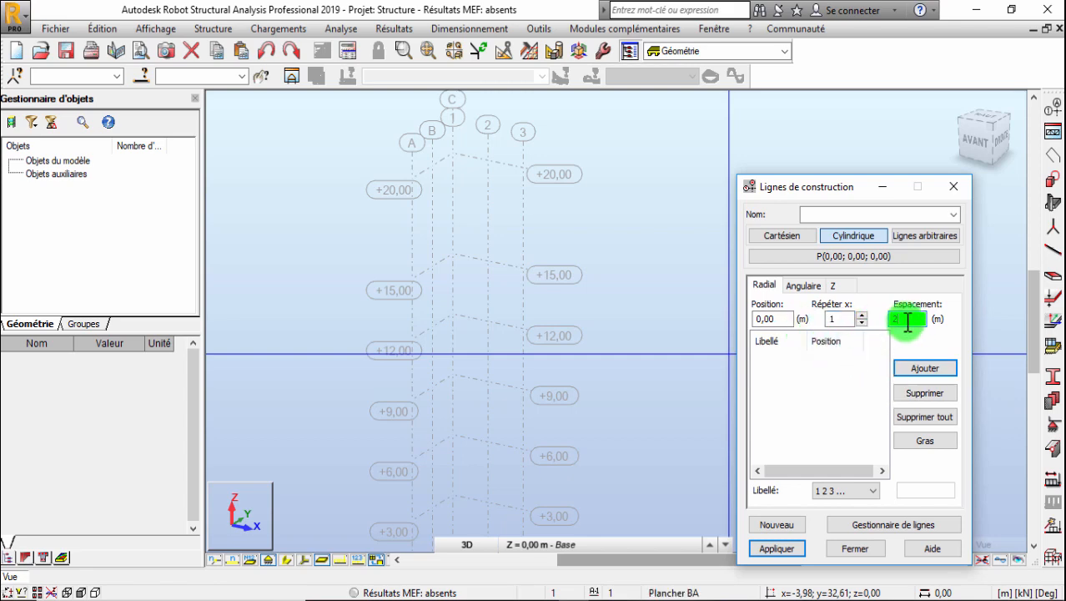
click(922, 369)
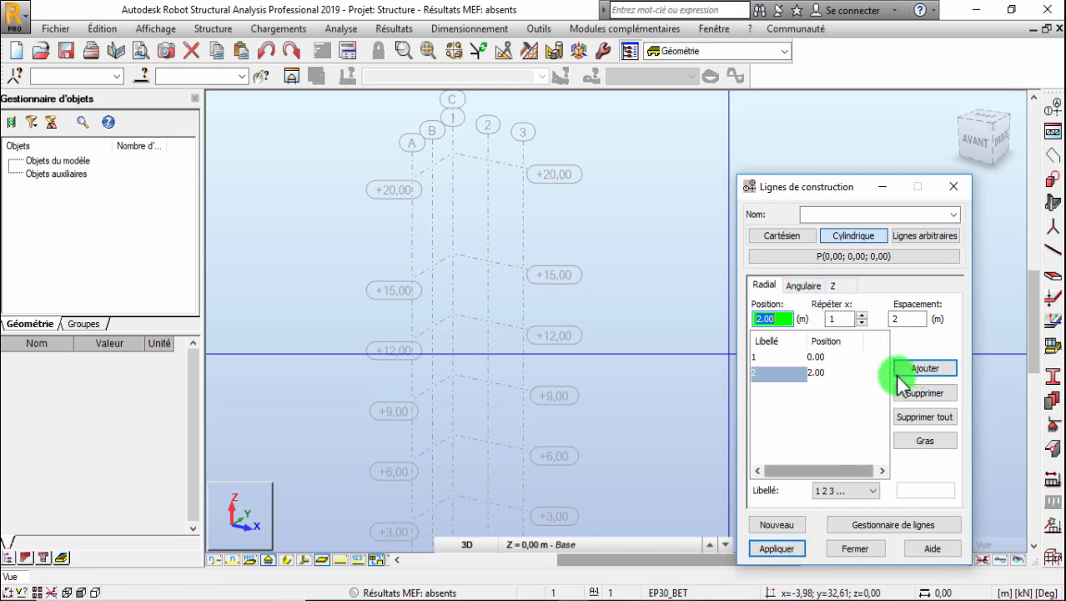
- Add a further radial construction line from position 0, repeated once at a spacing of 5 m, and apply the set
text(1)
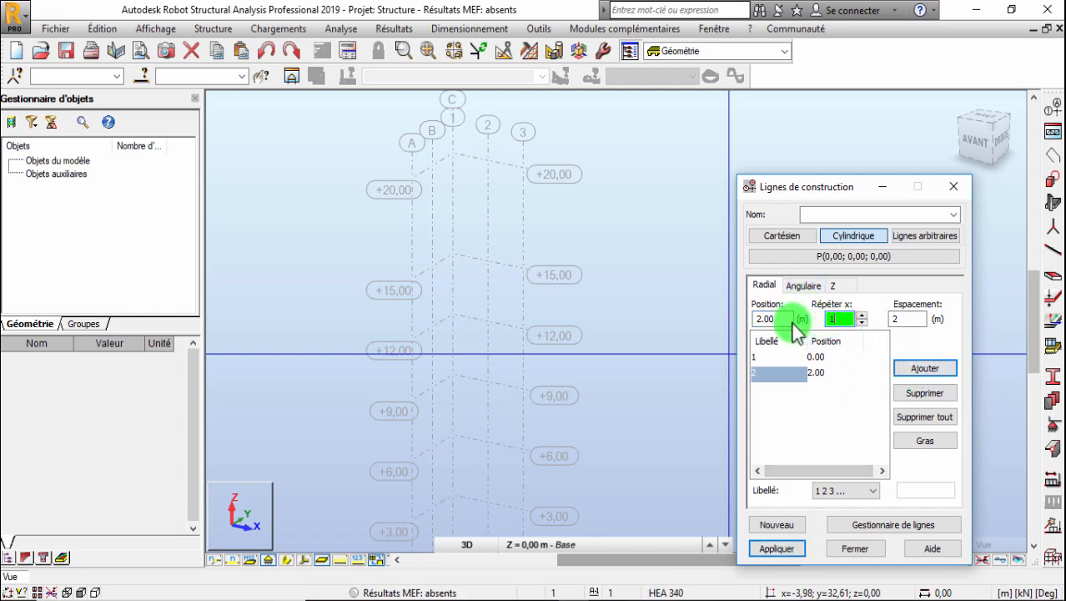
drag(791, 320, 718, 331)
text(0)
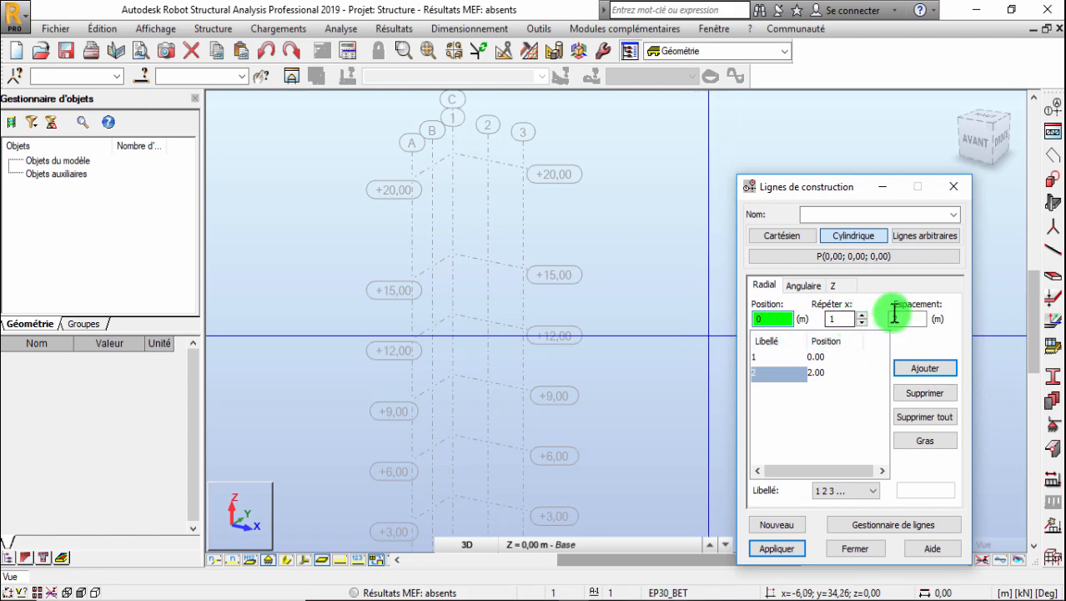
double_click(904, 318)
text(5)
click(921, 373)
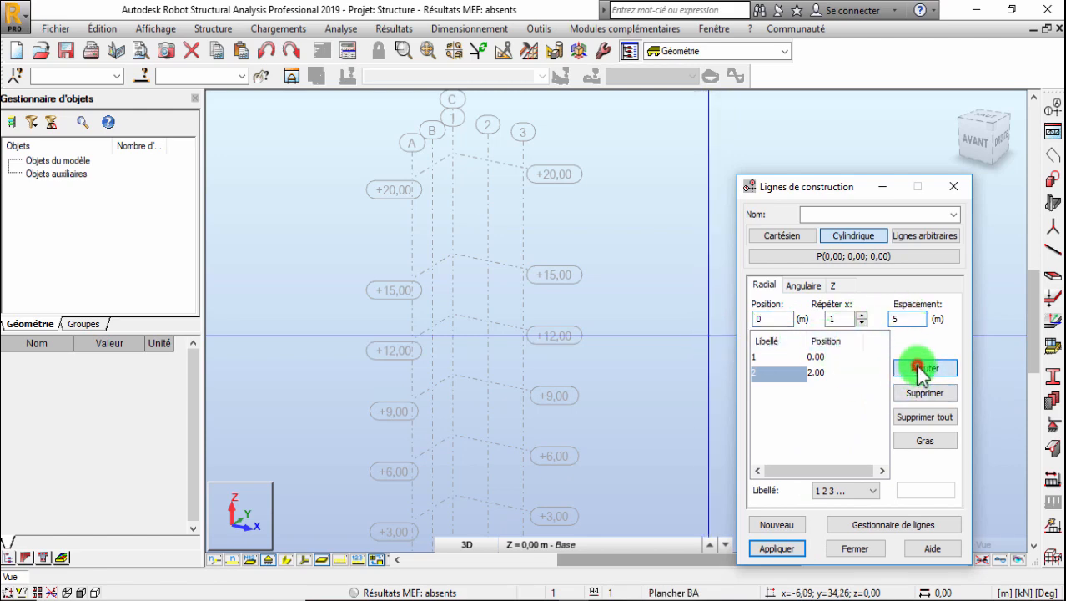
click(779, 551)
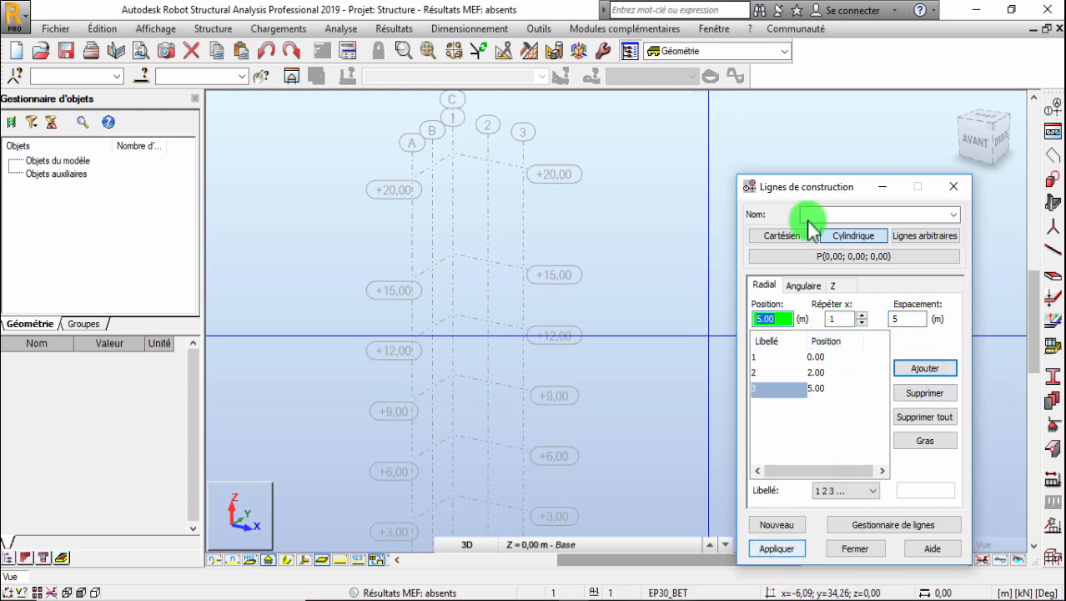
- Add angular construction lines starting at position 0,0, repeated twice at a spacing of 180 degrees
click(801, 286)
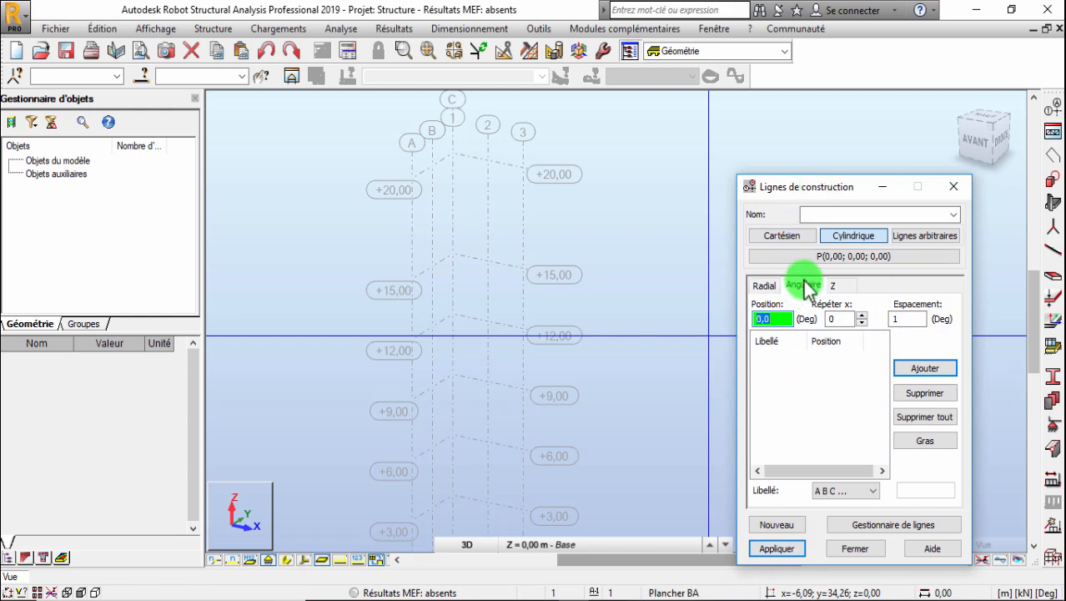
double_click(837, 318)
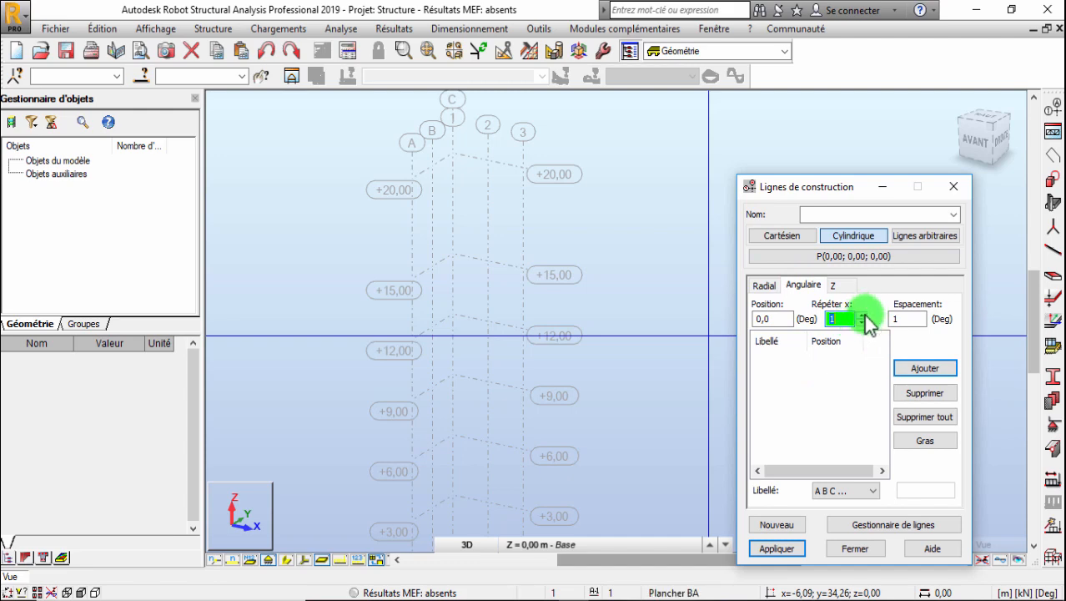
text(2)
double_click(901, 318)
text(1)
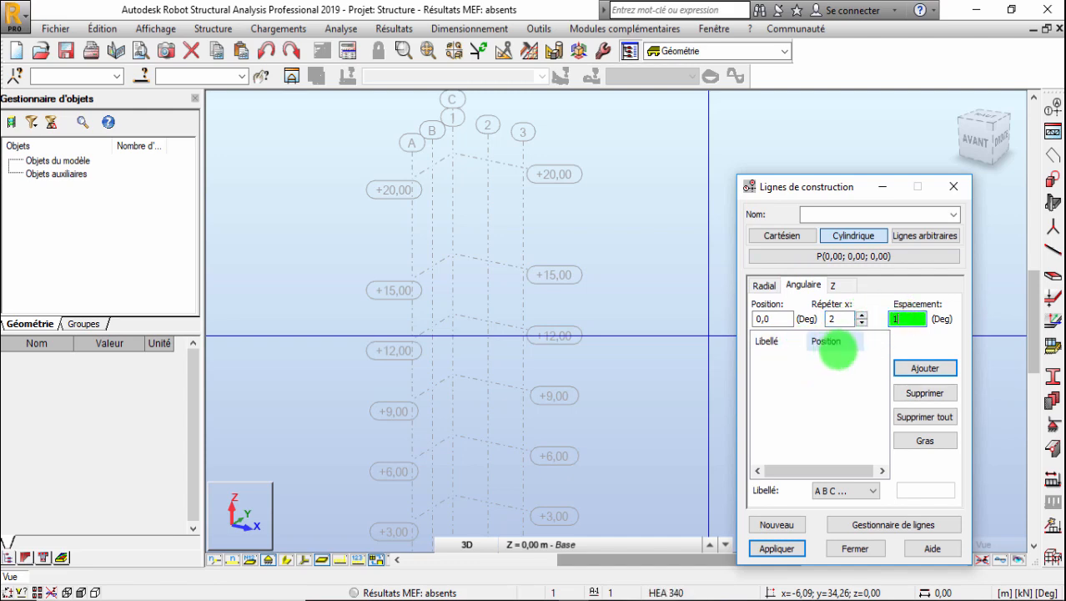
text(80)
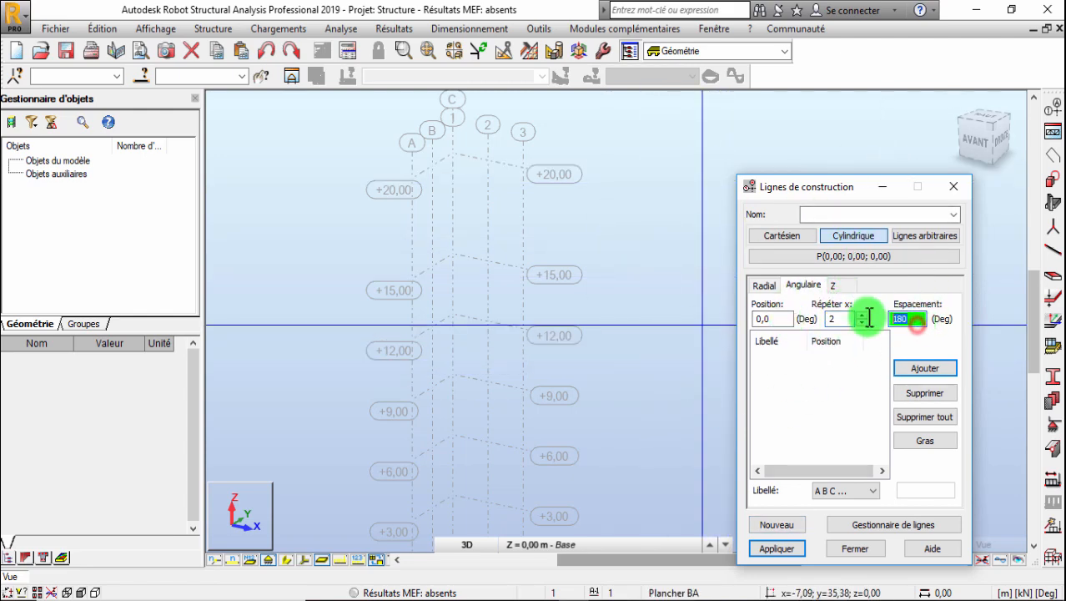
double_click(910, 319)
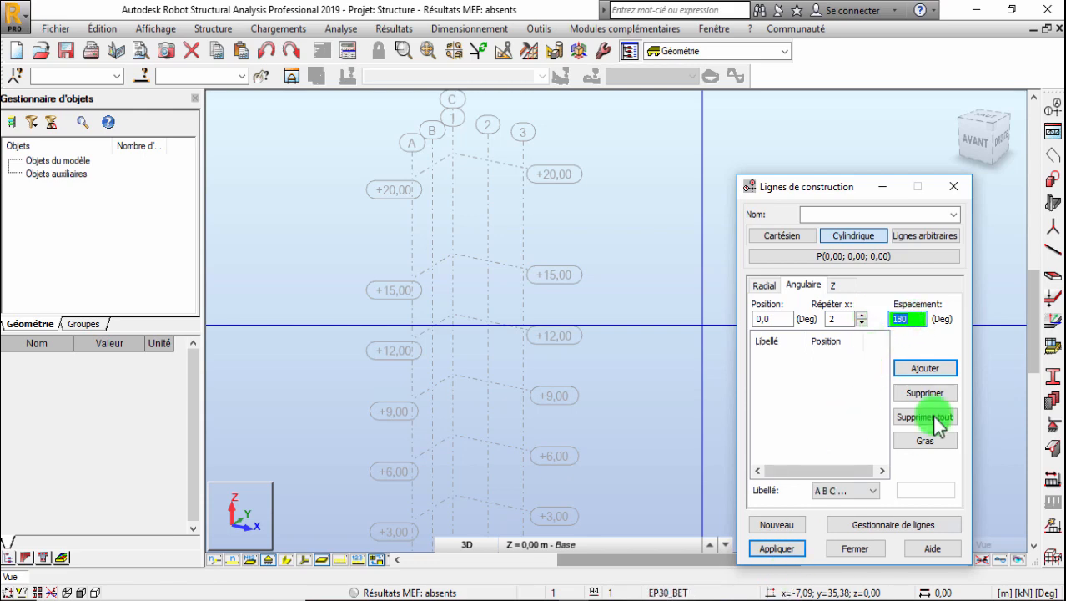
click(920, 367)
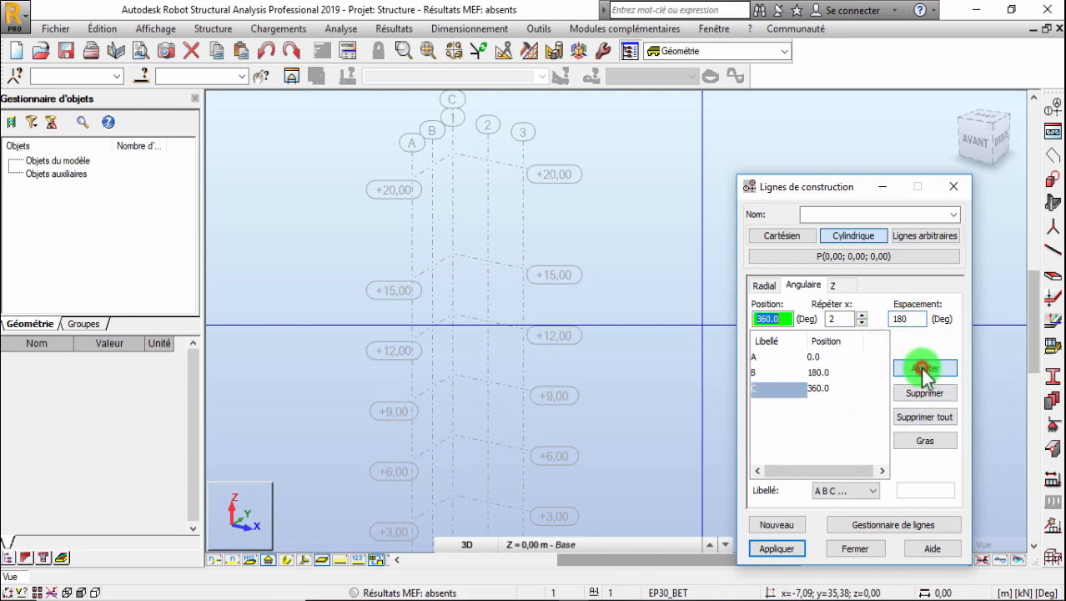
- Name the cylindrical construction line set LC002 and apply it to the model
click(761, 285)
click(816, 285)
click(826, 286)
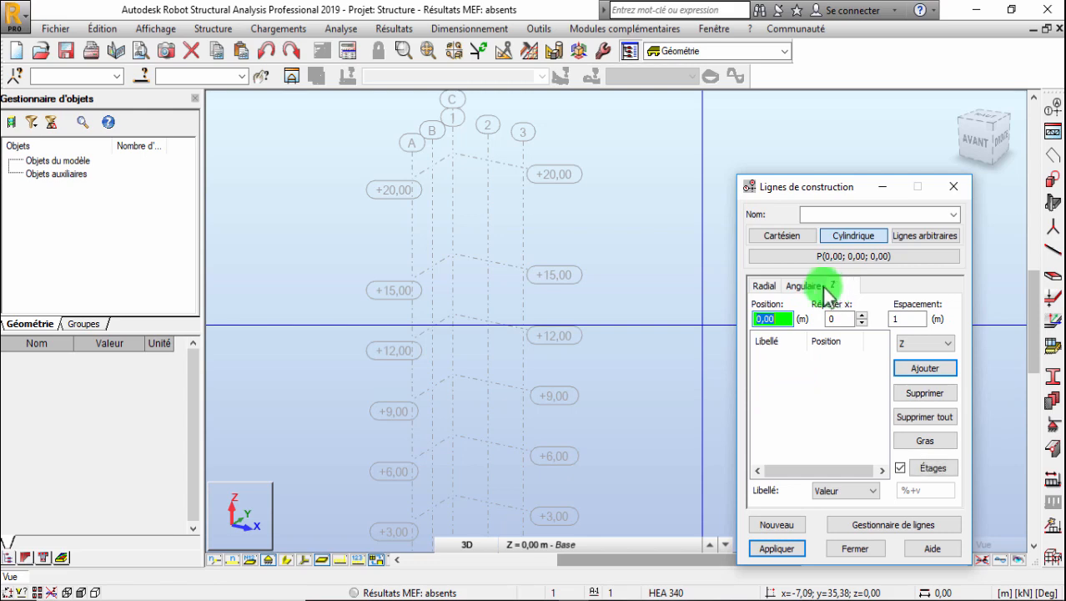
click(802, 285)
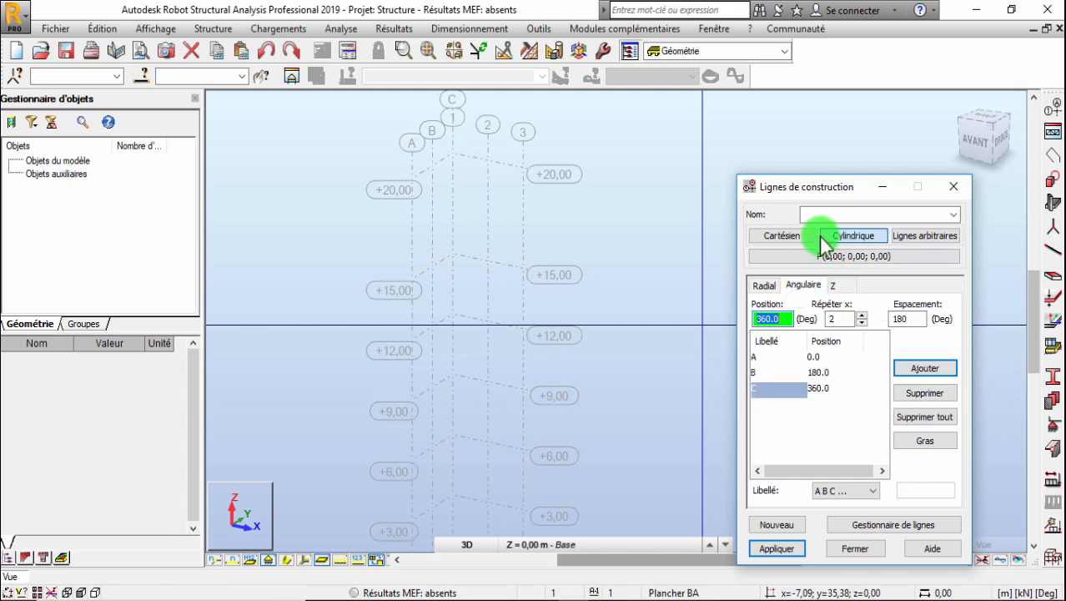
click(876, 214)
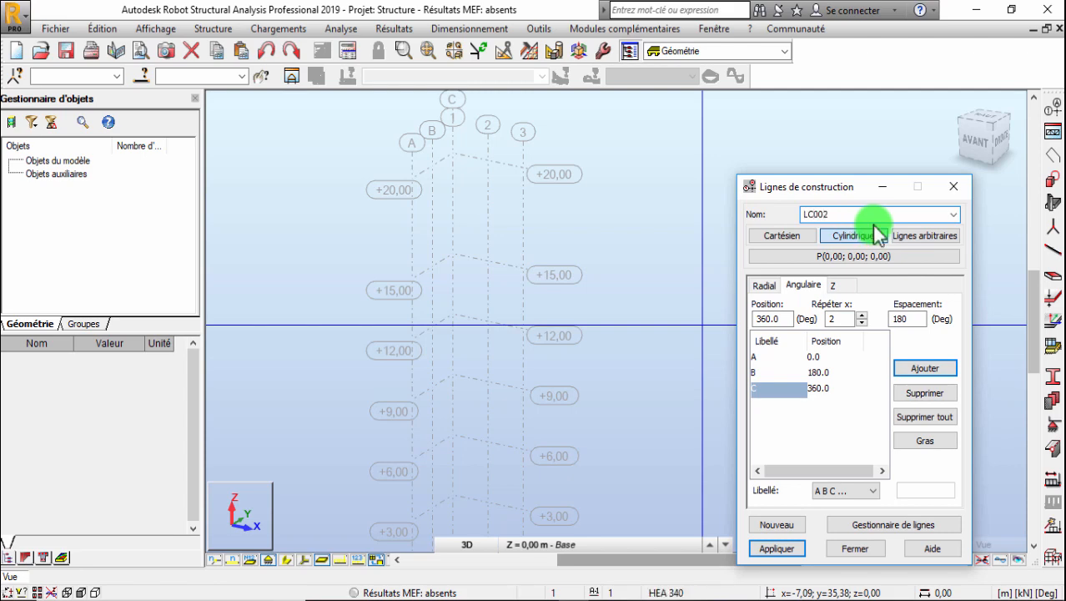
click(780, 550)
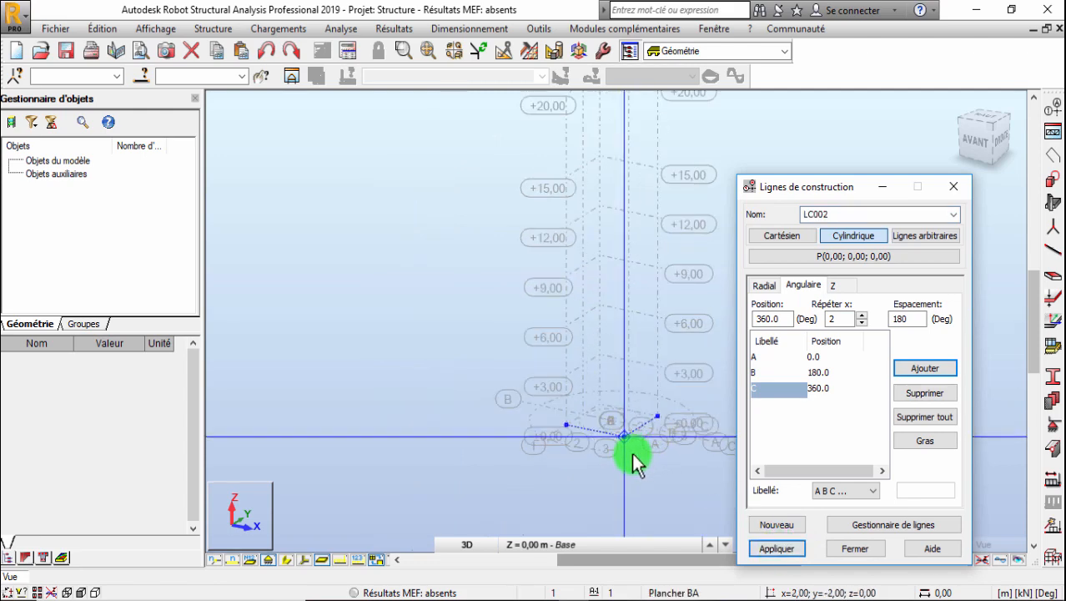
scroll(631, 454, up, 6)
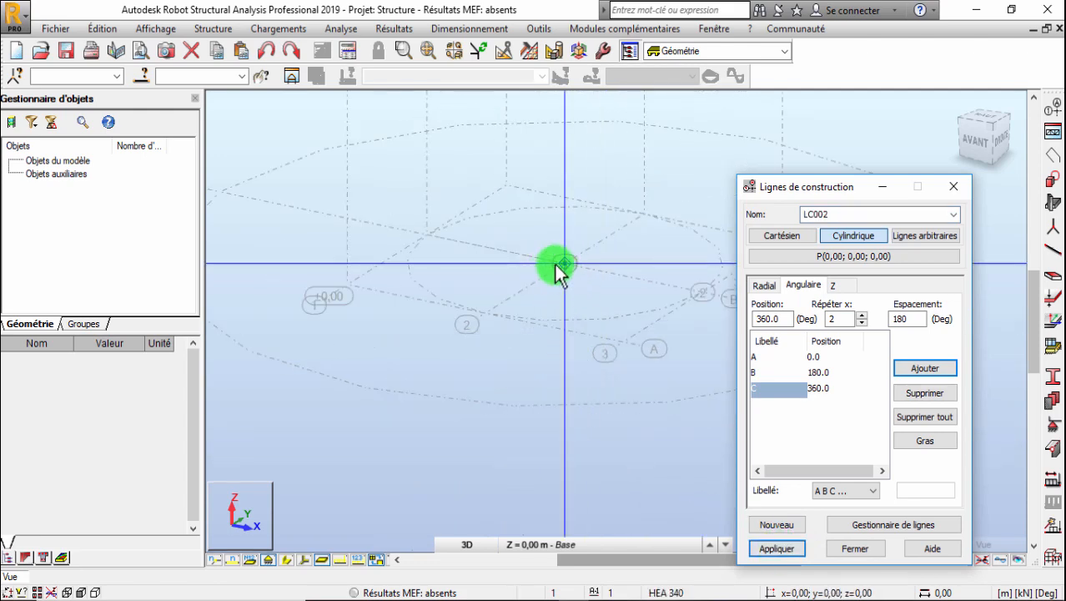
shift+middle_drag(464, 271, 488, 386)
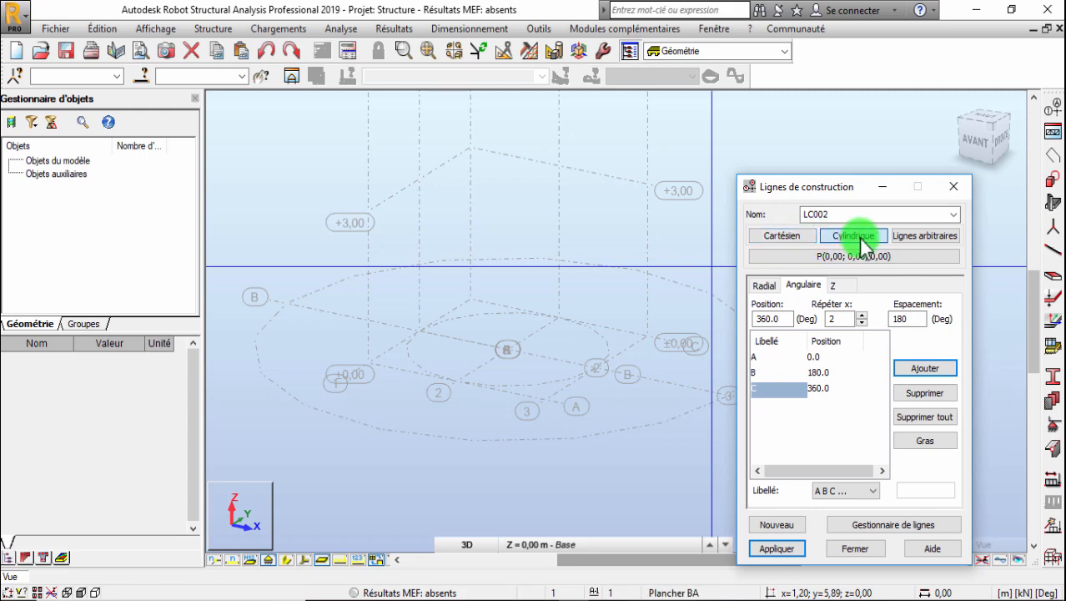
- Hide construction line set LC002 and then LC001 in the construction line manager
click(870, 527)
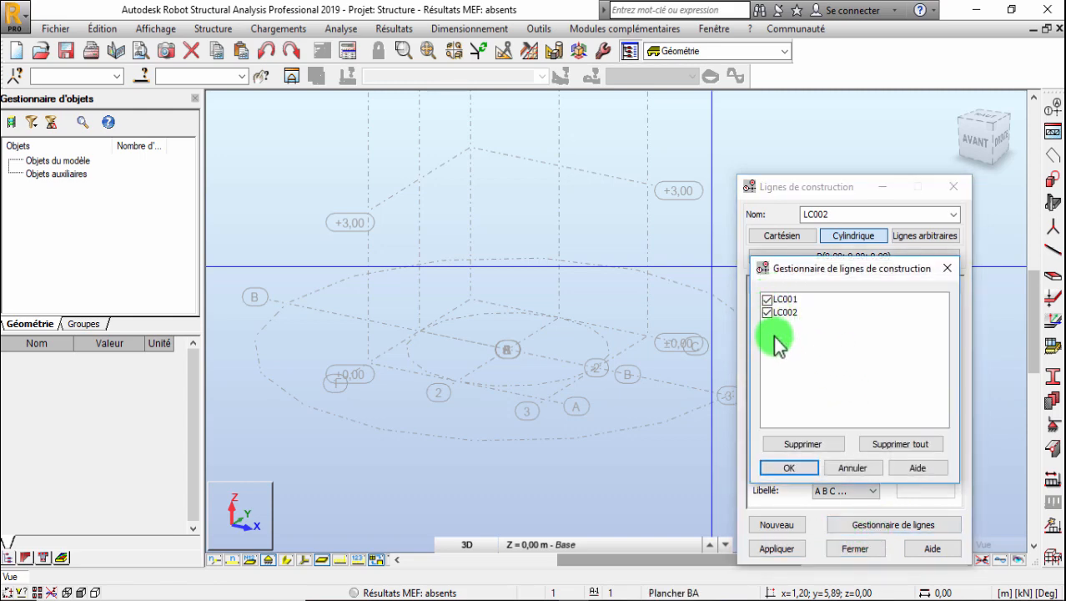
click(768, 312)
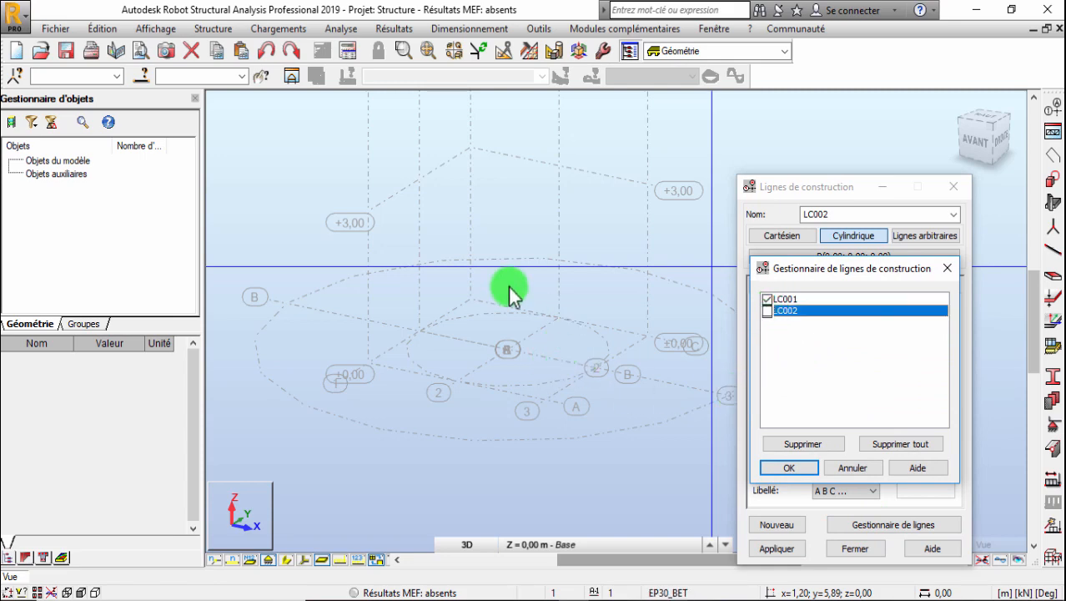
click(789, 467)
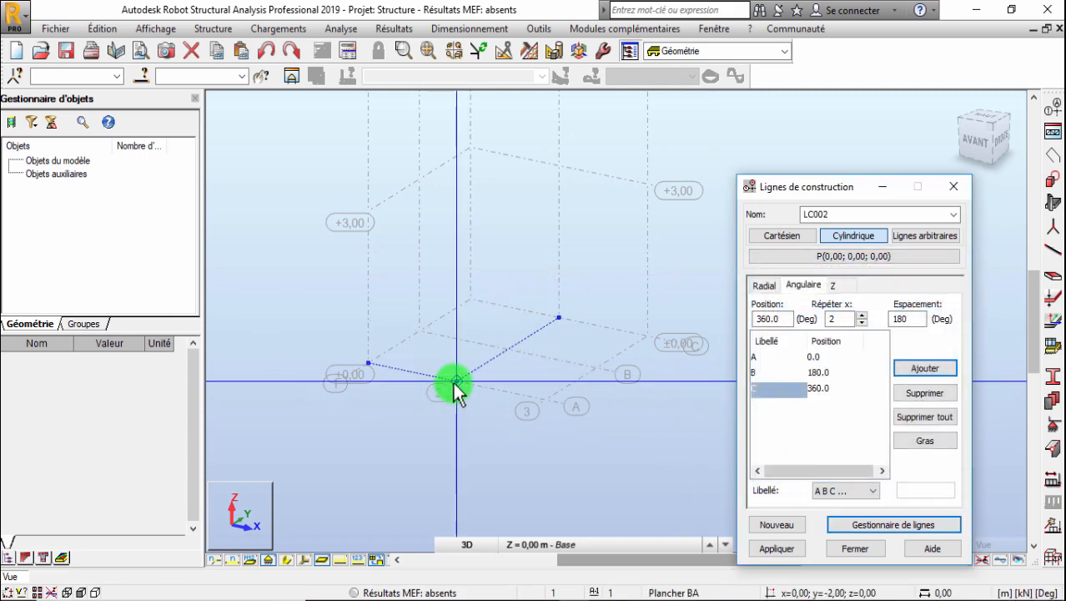
click(893, 525)
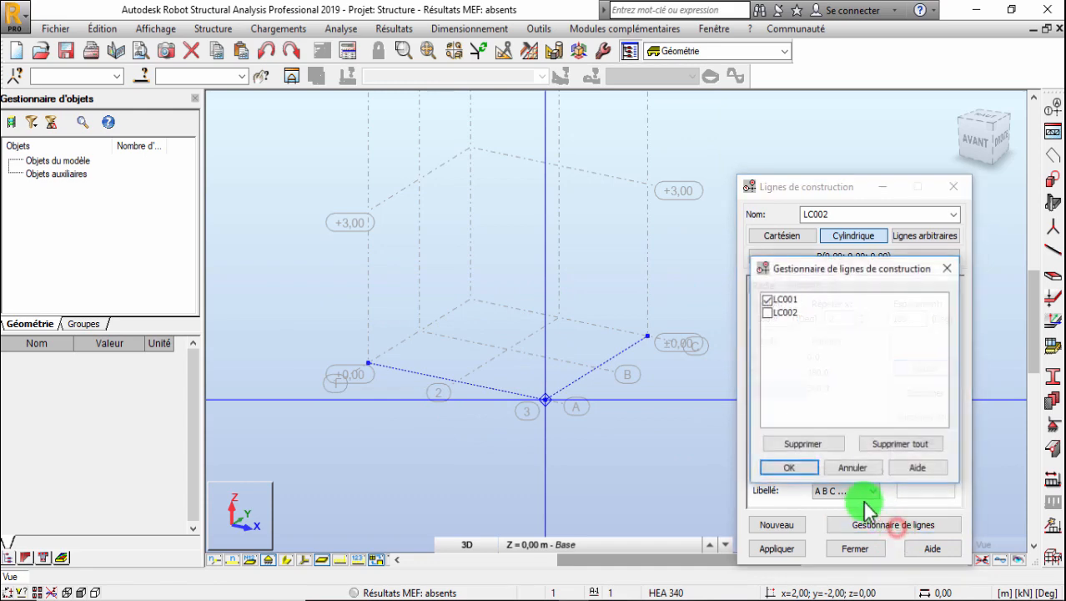
click(766, 299)
click(779, 467)
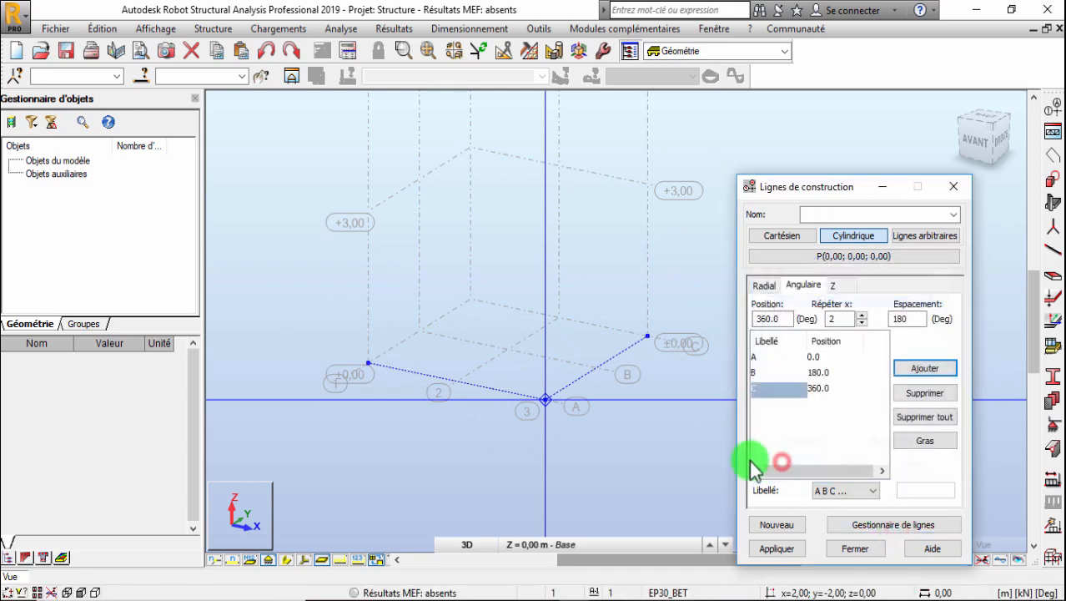
- Turn the display of both LC001 and LC002 back on and close the construction line definition
click(916, 524)
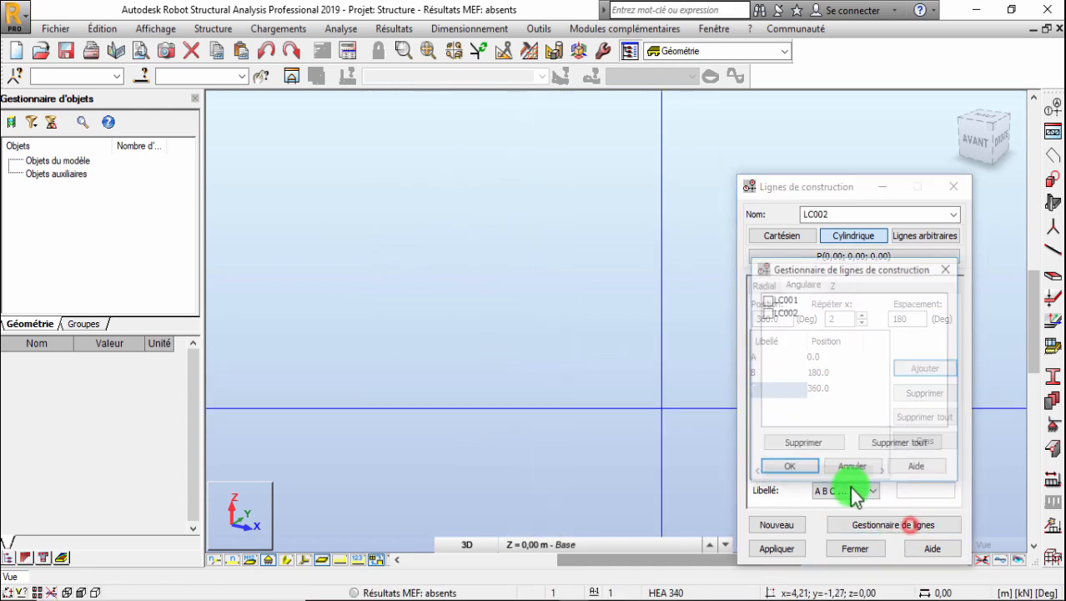
click(767, 312)
click(766, 299)
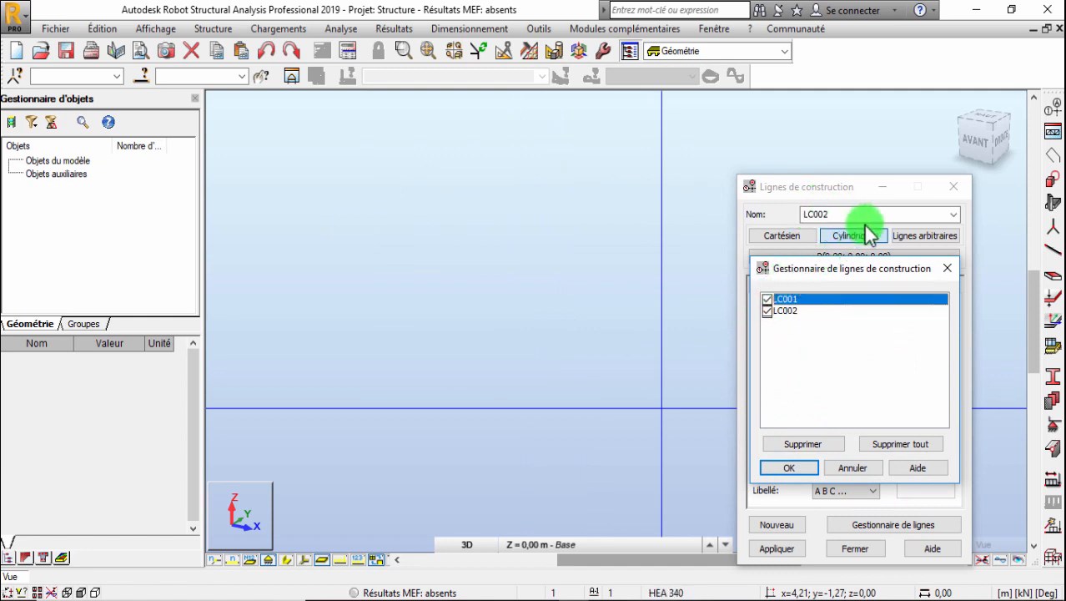
click(788, 467)
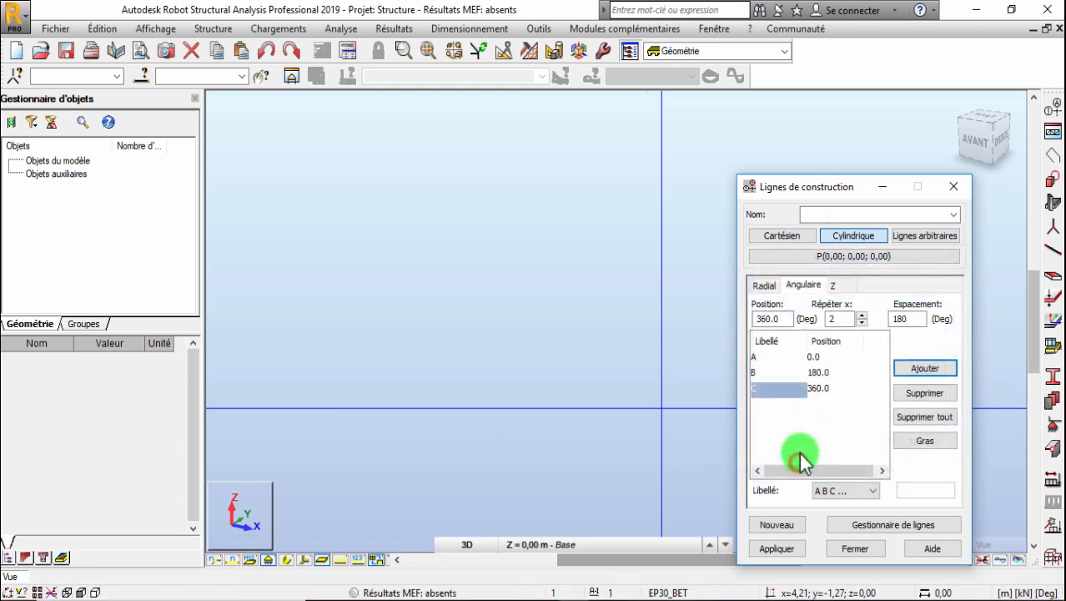
click(950, 187)
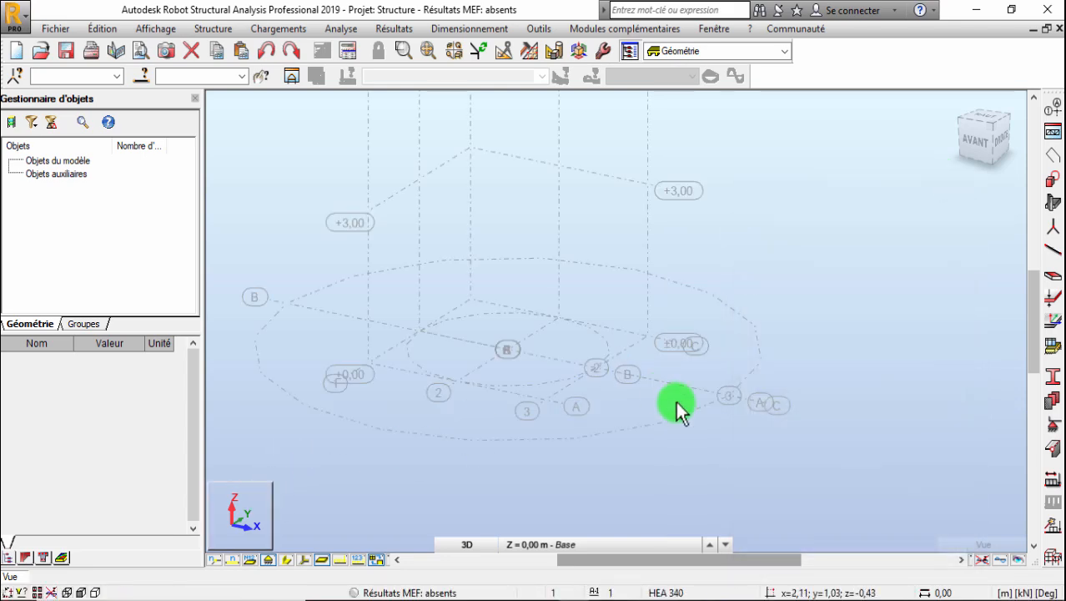
- Examine the combined Cartesian and cylindrical construction lines in 3D, from the base circles up to the highest level
scroll(678, 401, down, 3)
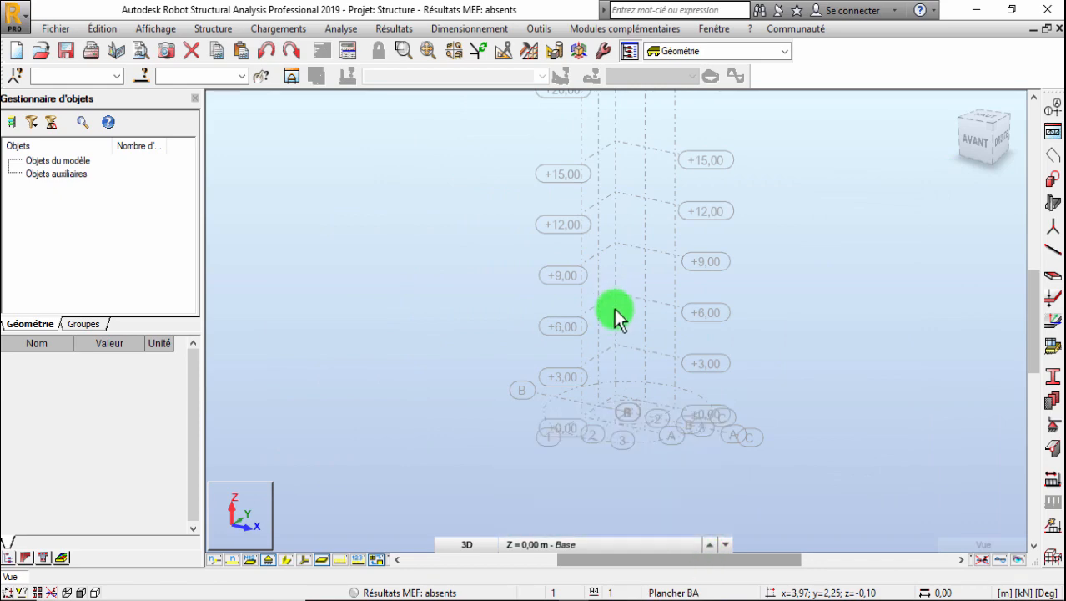
scroll(647, 406, down, 1)
scroll(648, 251, up, 5)
scroll(642, 239, up, 2)
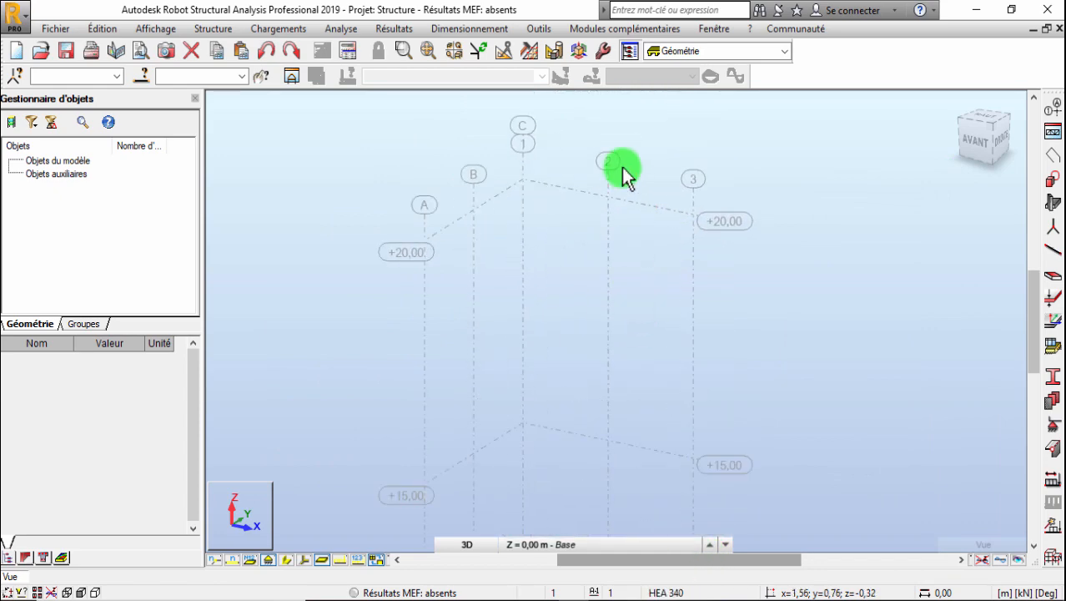
scroll(621, 168, down, 2)
scroll(602, 358, up, 2)
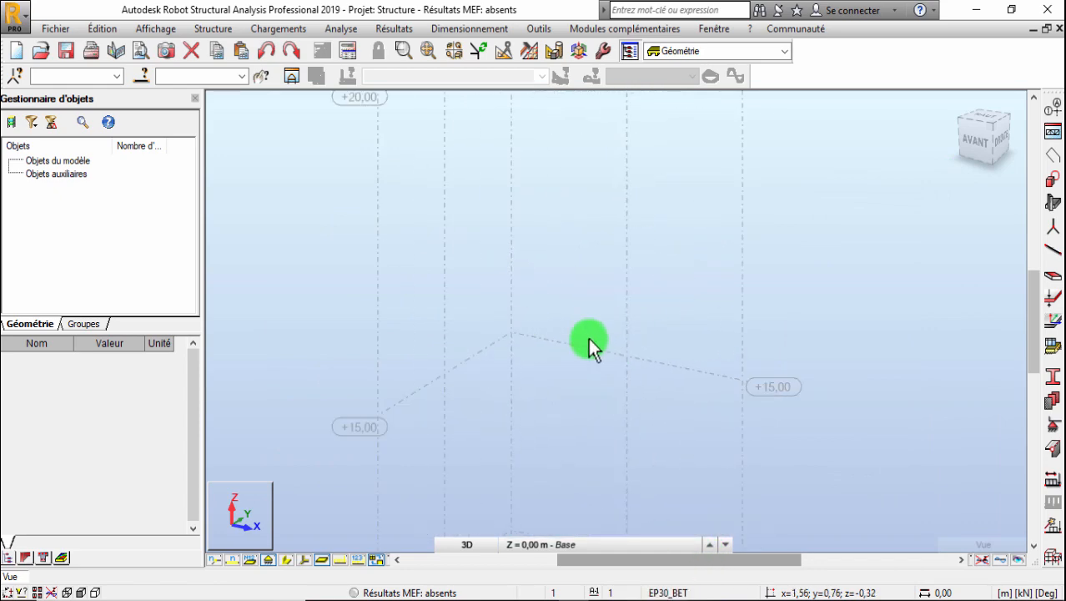
scroll(597, 396, down, 1)
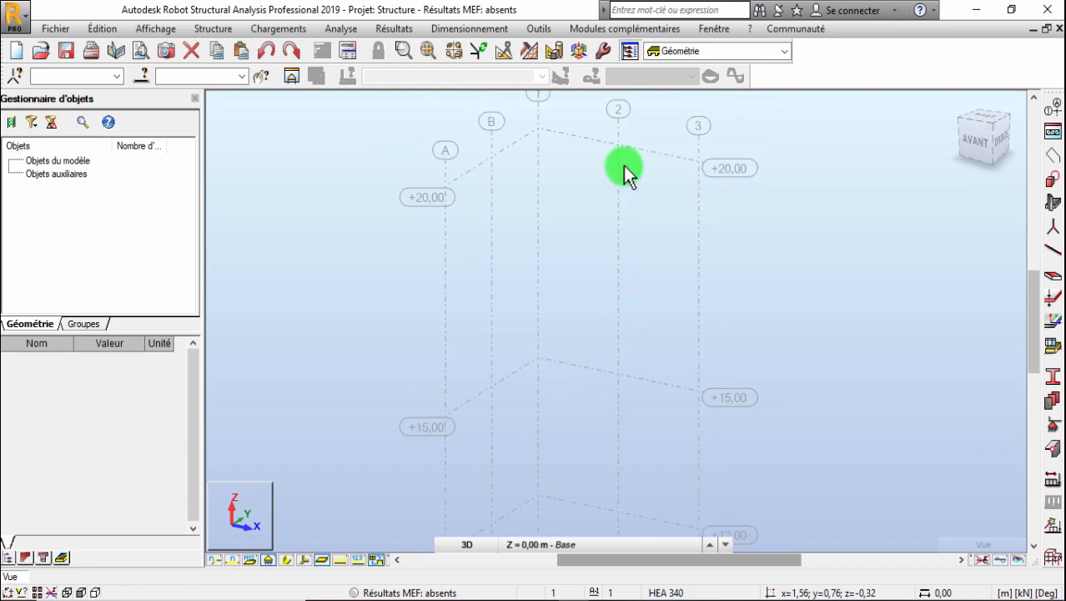
scroll(595, 279, down, 2)
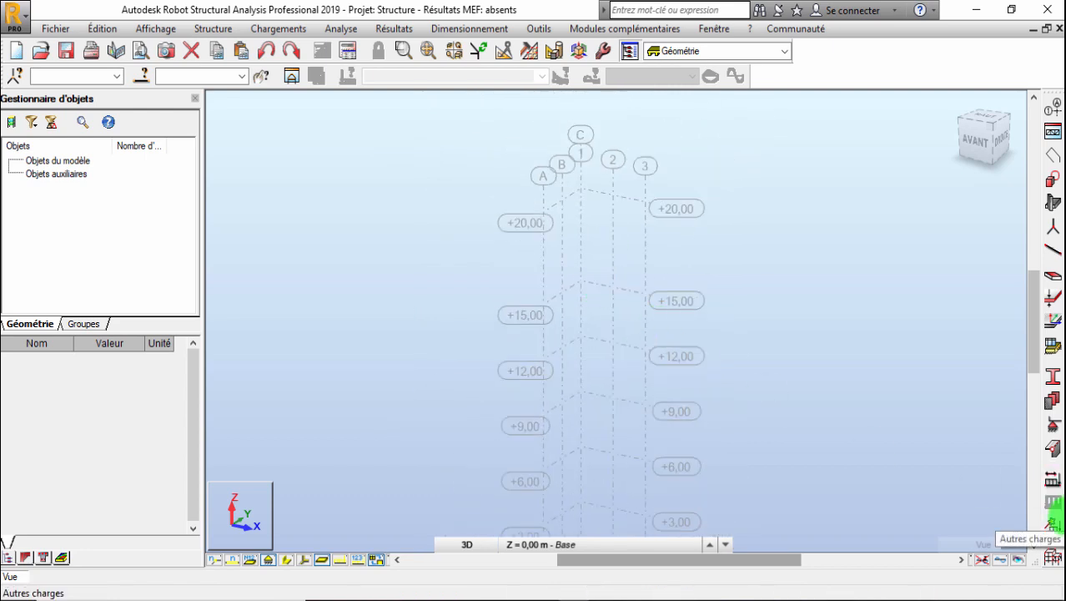
scroll(443, 144, down, 4)
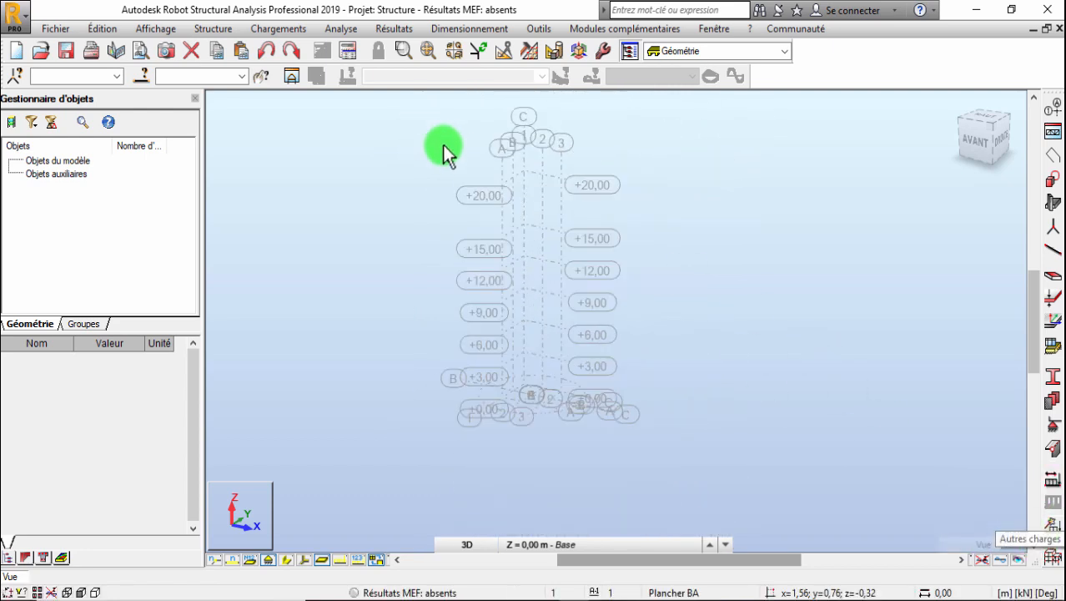
scroll(518, 352, up, 3)
scroll(518, 323, up, 2)
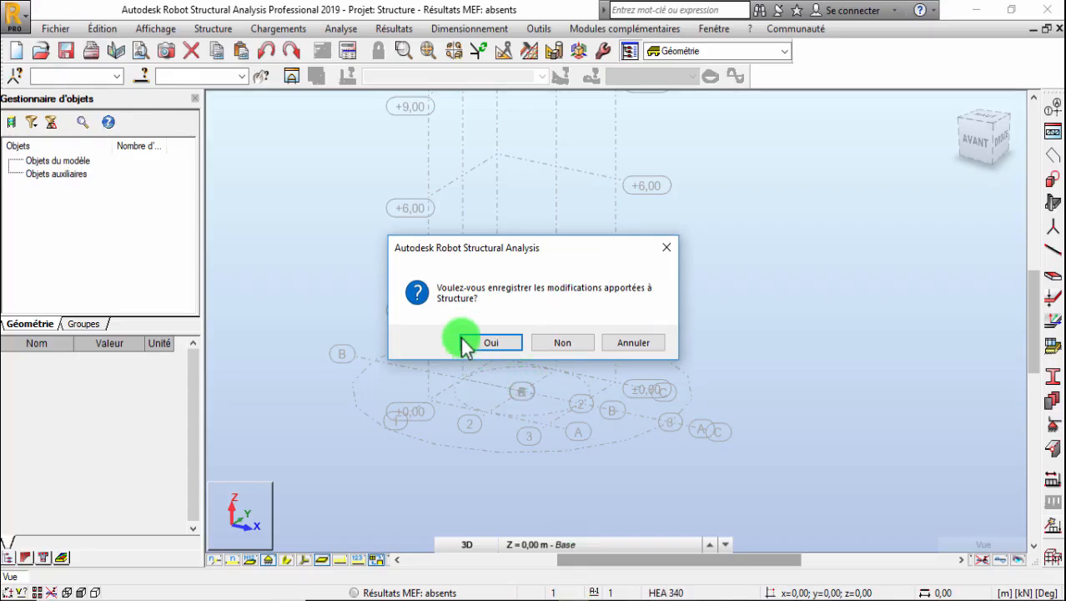
- Save the project in the CHATEAU 1 folder under the file name Structure CHATEAU01
click(489, 342)
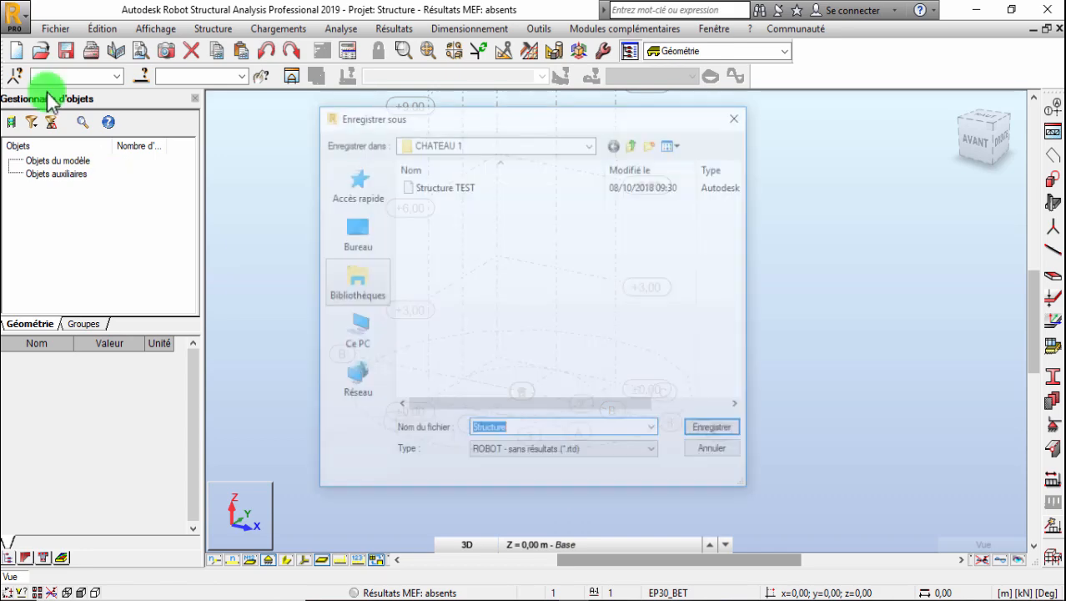
click(533, 431)
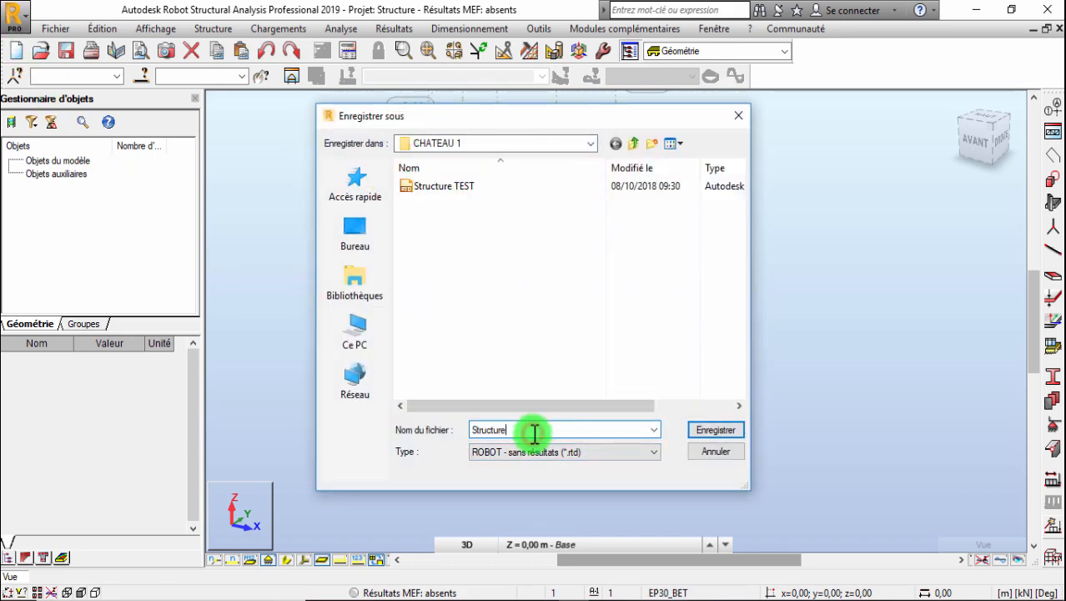
text(RESERVOIR)
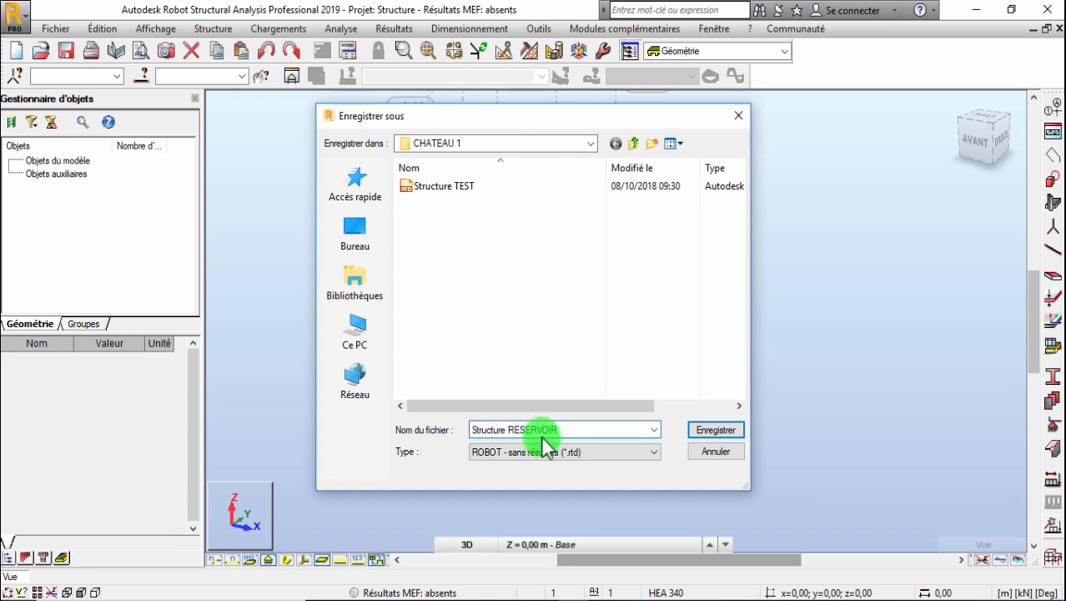
drag(571, 429, 510, 430)
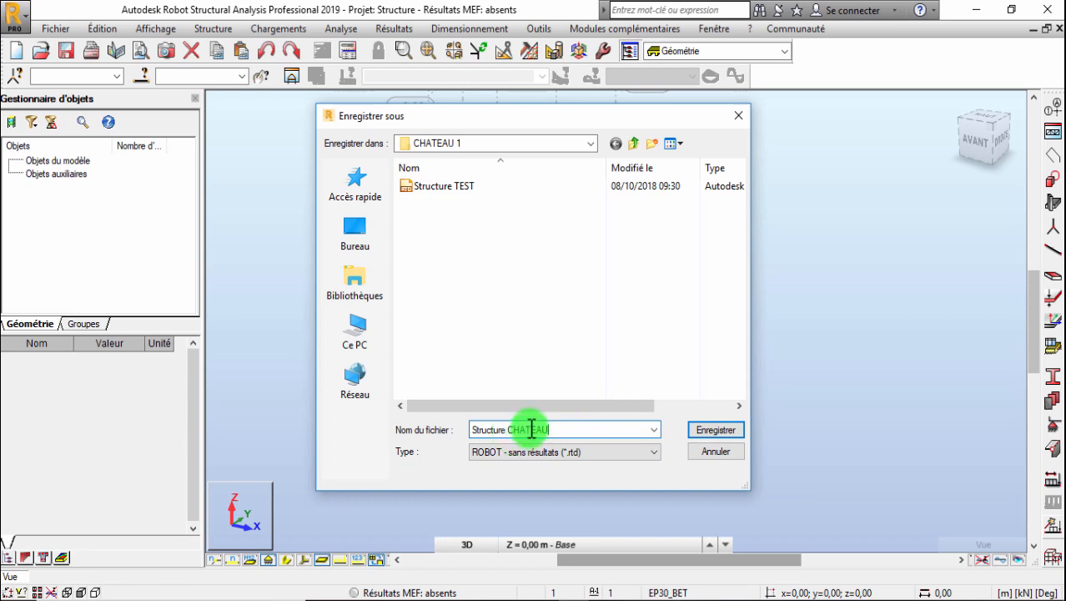
text(CHATEAU01)
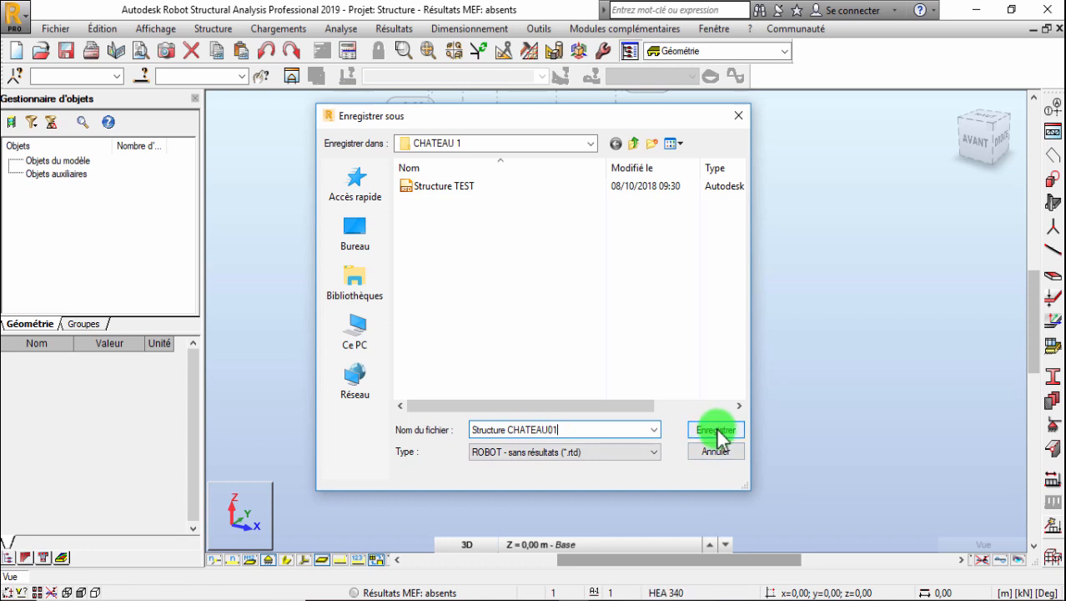
click(705, 429)
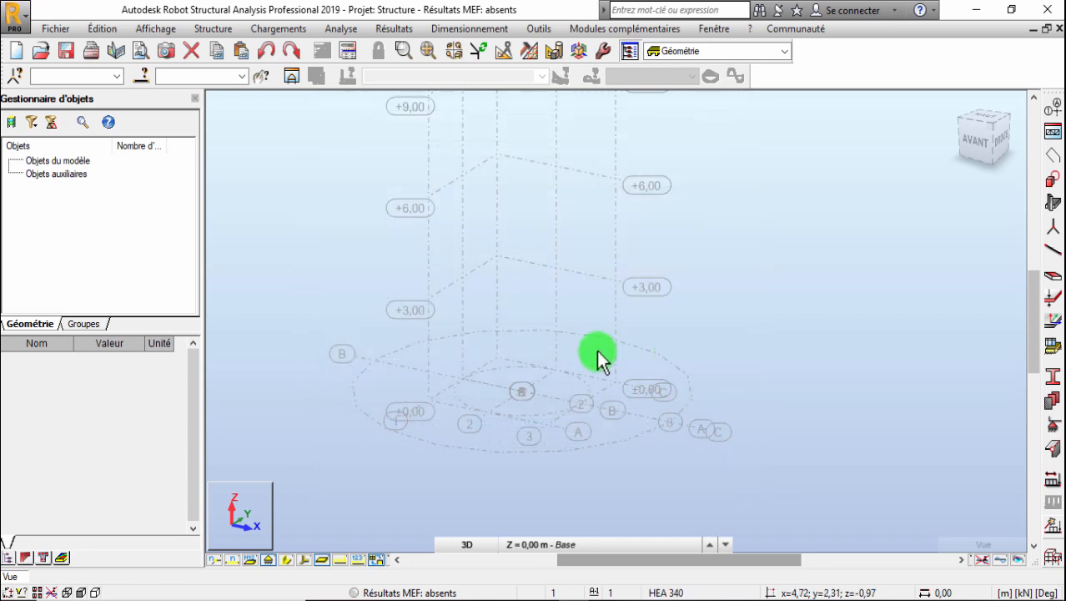
click(575, 345)
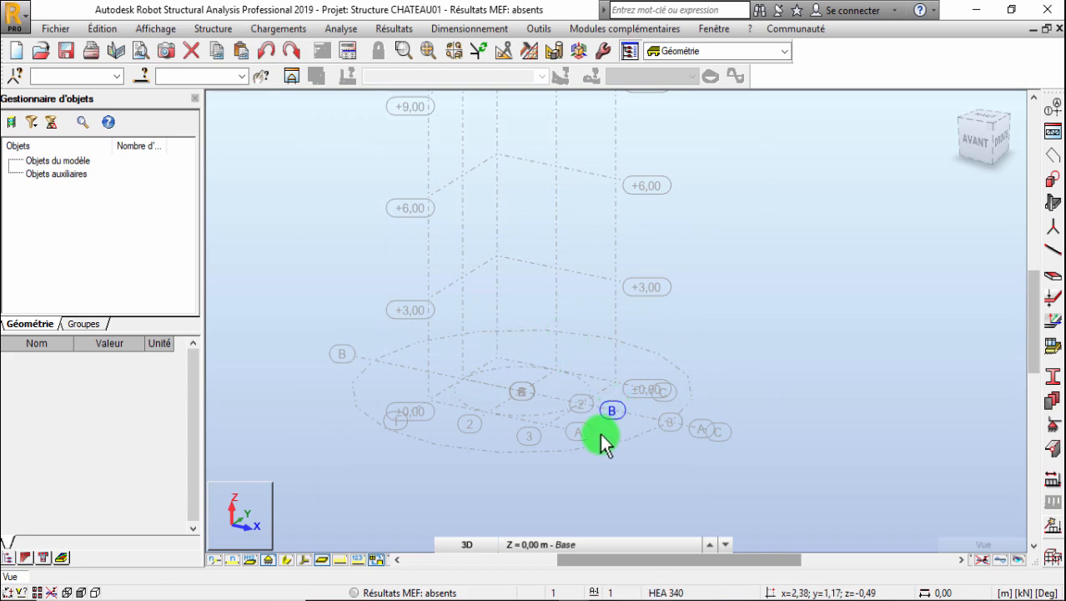
- Start defining a column of type Poteau BA and open a new section definition for it
scroll(601, 433, up, 2)
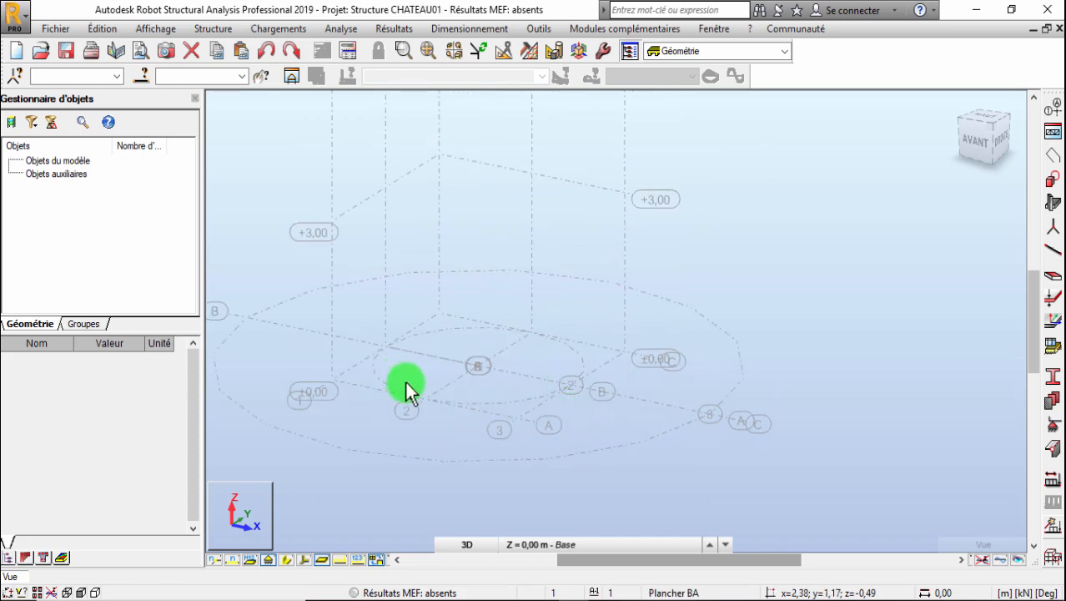
scroll(405, 381, down, 3)
scroll(422, 350, up, 3)
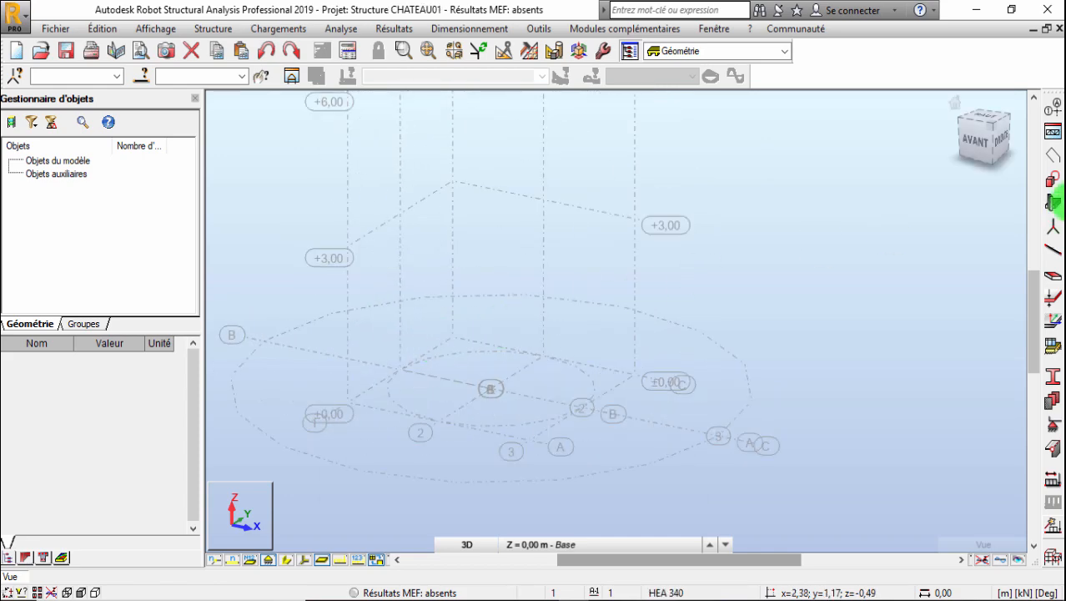
click(1054, 203)
click(908, 167)
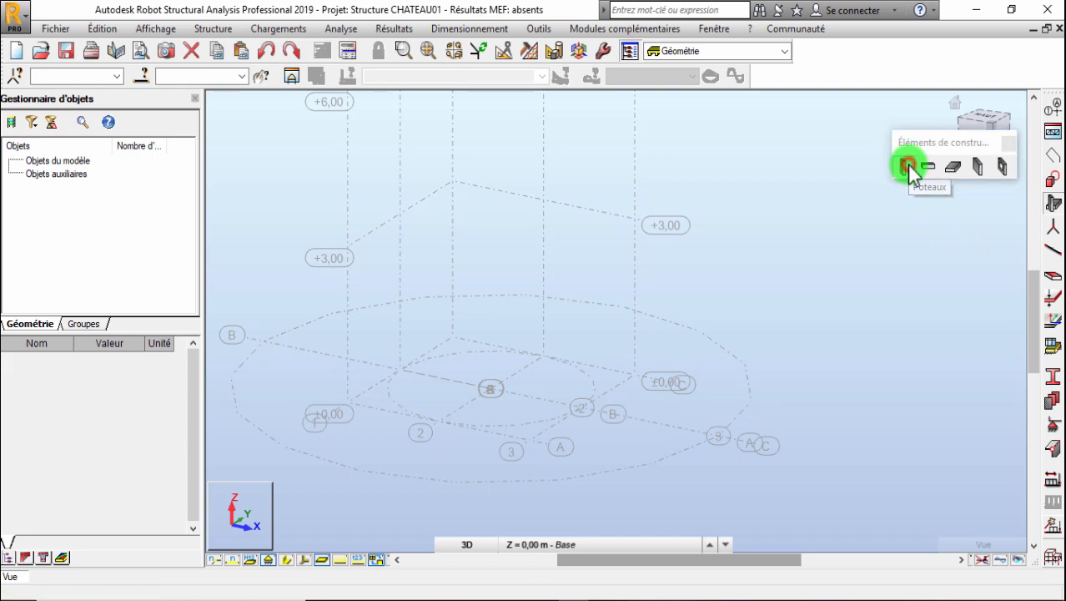
click(951, 191)
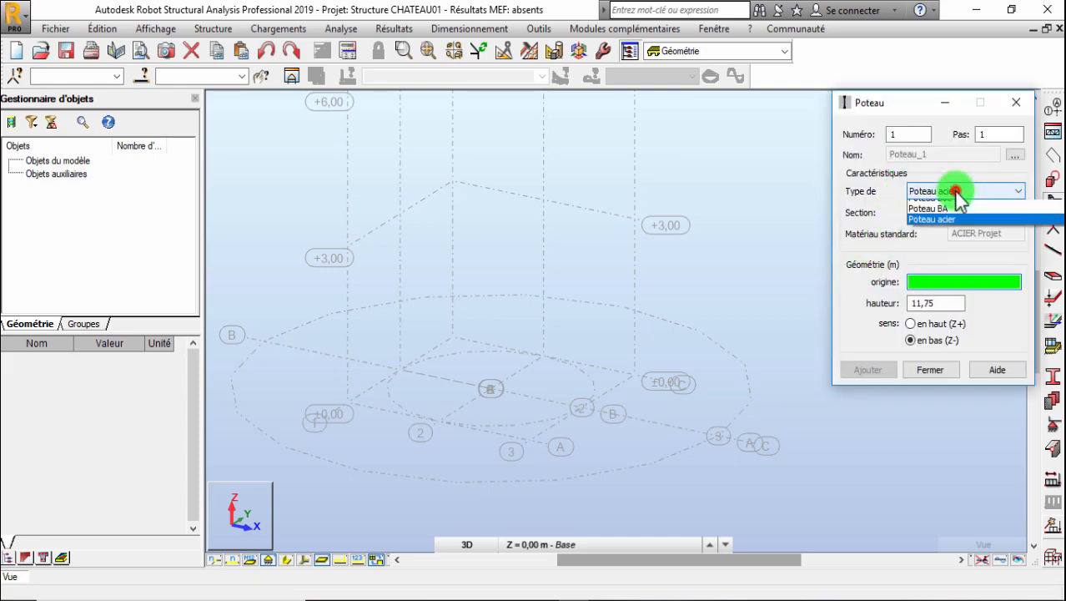
click(934, 217)
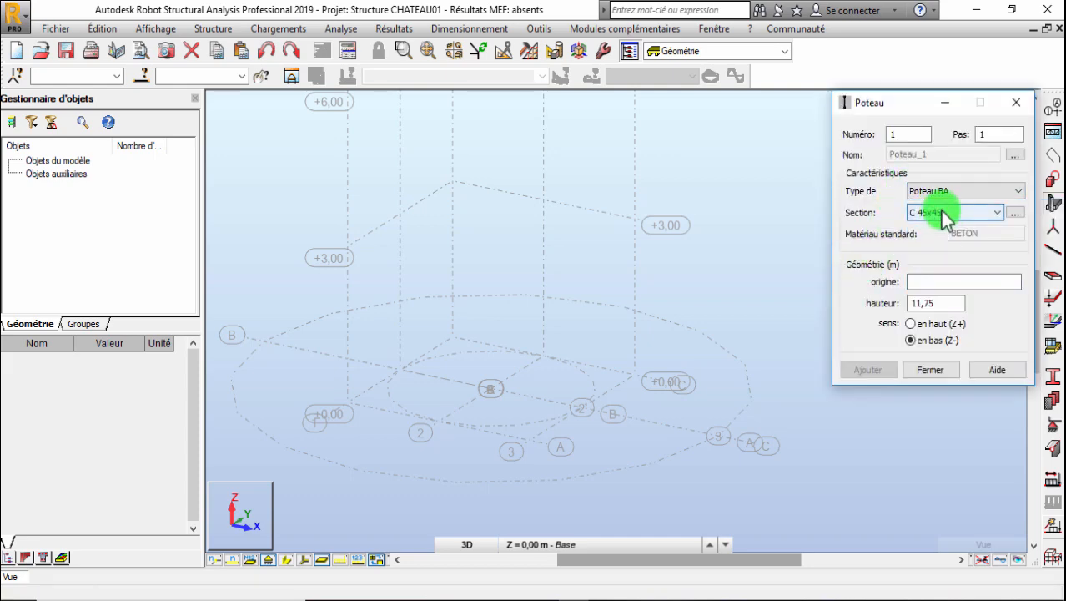
click(944, 212)
click(1014, 213)
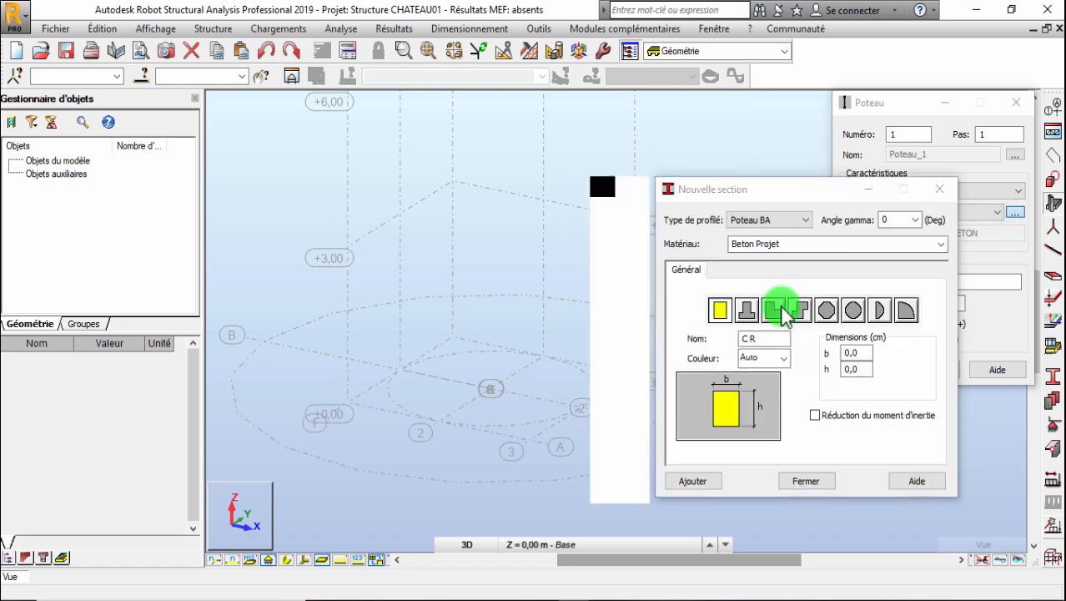
- Look through the available concrete column section shapes and return to the rectangular one
click(756, 312)
click(783, 305)
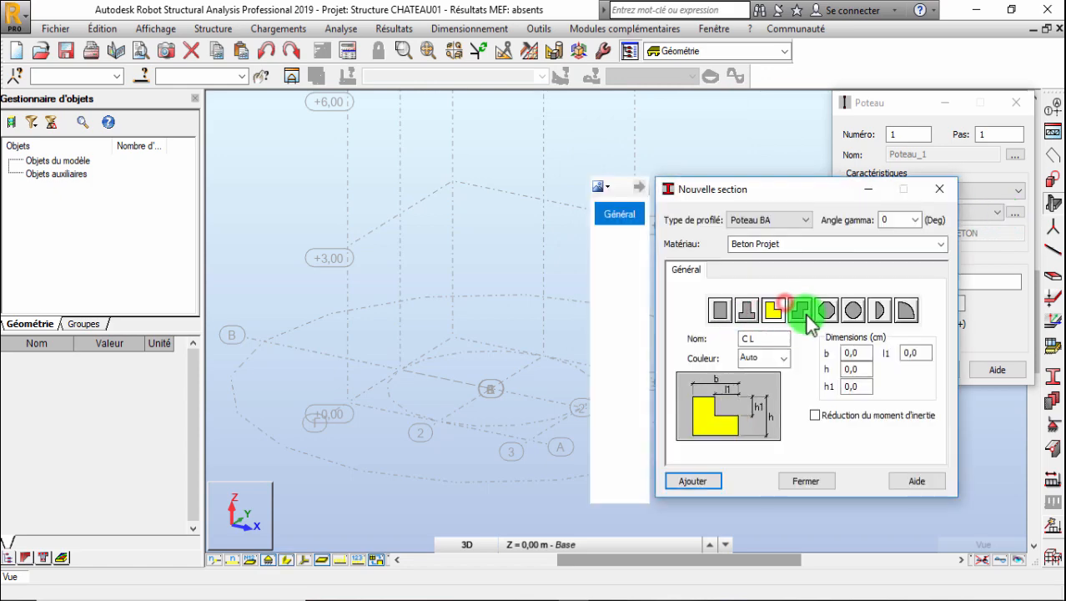
click(804, 311)
click(869, 310)
click(911, 308)
click(719, 313)
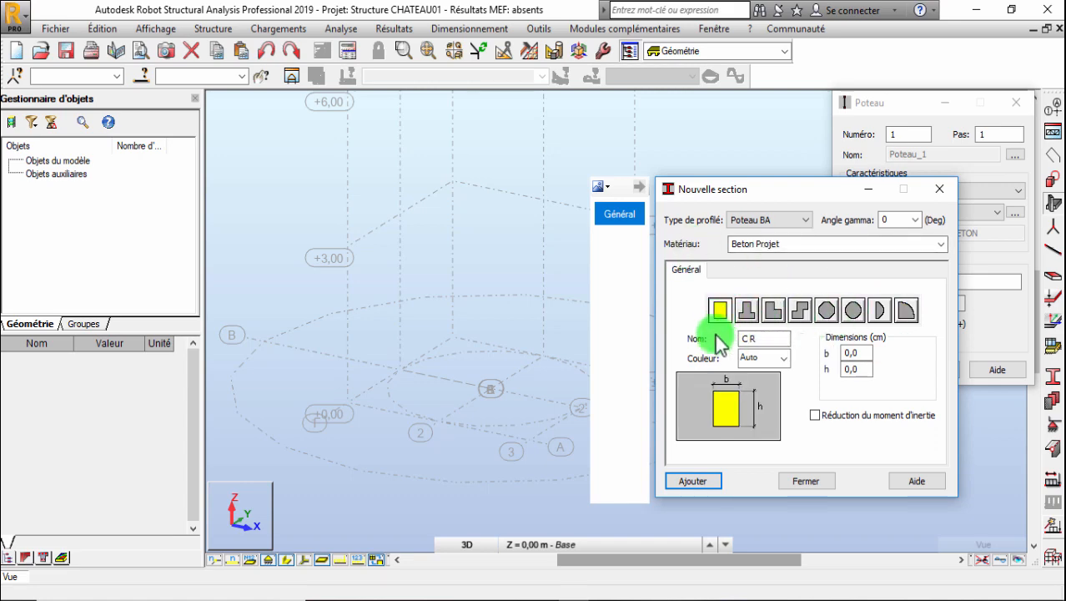
- Add a rectangular Poteau BA section with b and h both 40 cm, named PT40x40
drag(867, 353, 843, 353)
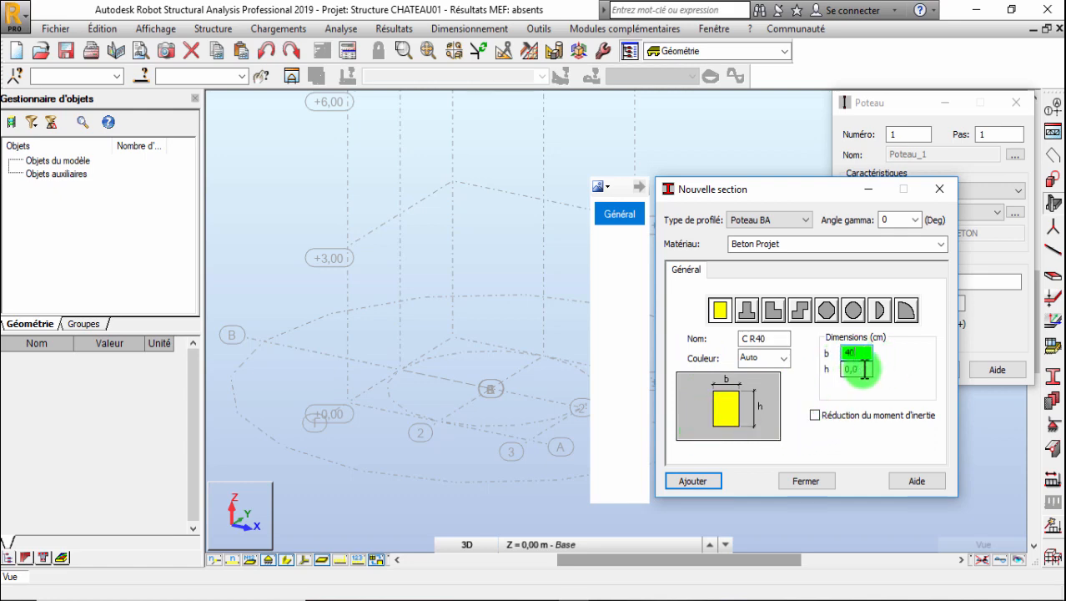
text(40)
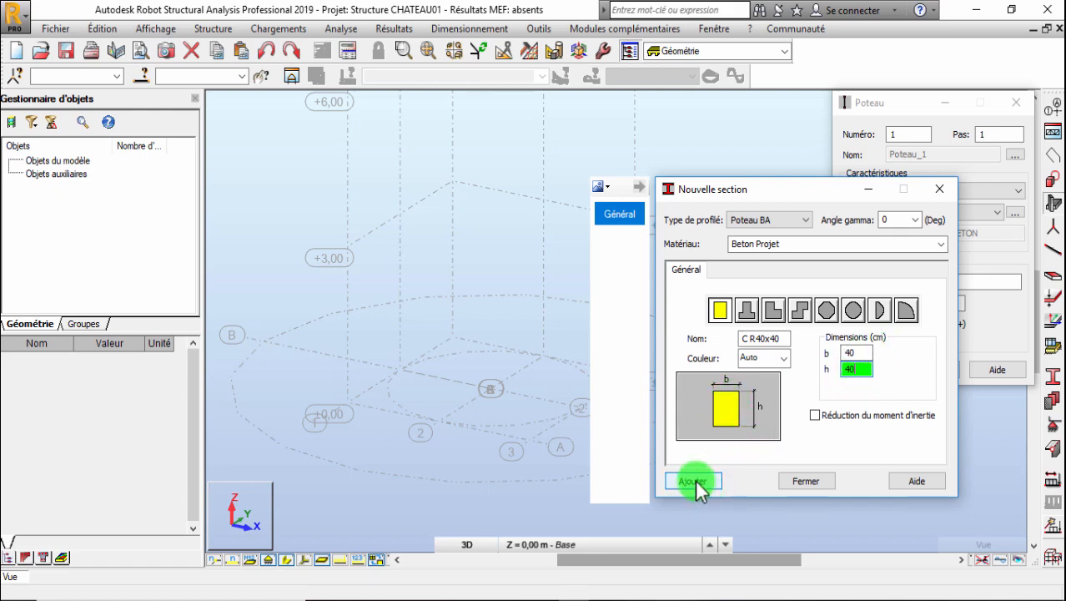
drag(754, 338, 664, 359)
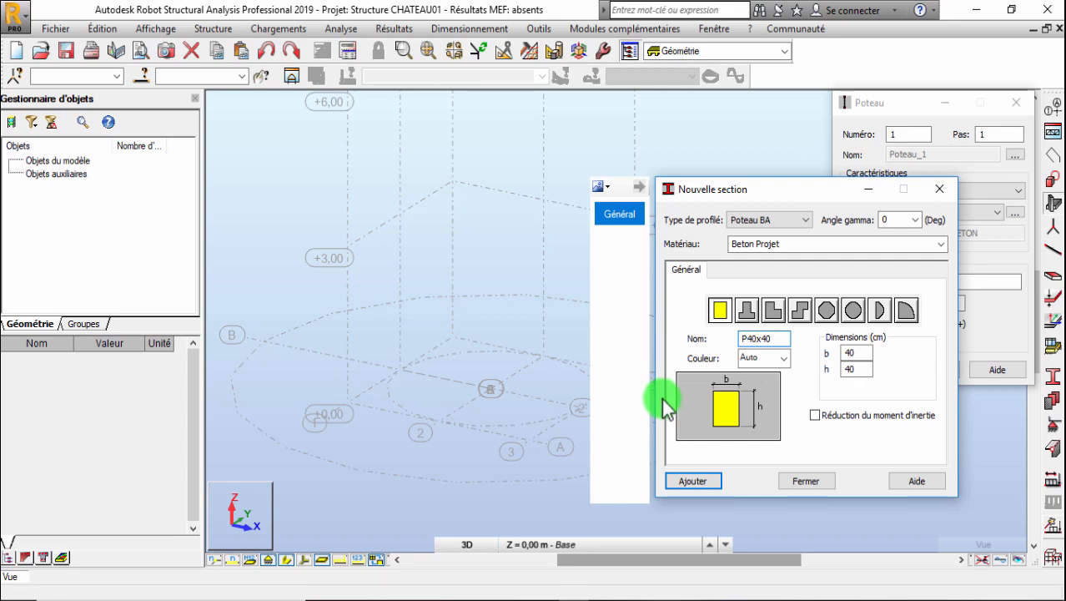
click(748, 339)
text(T)
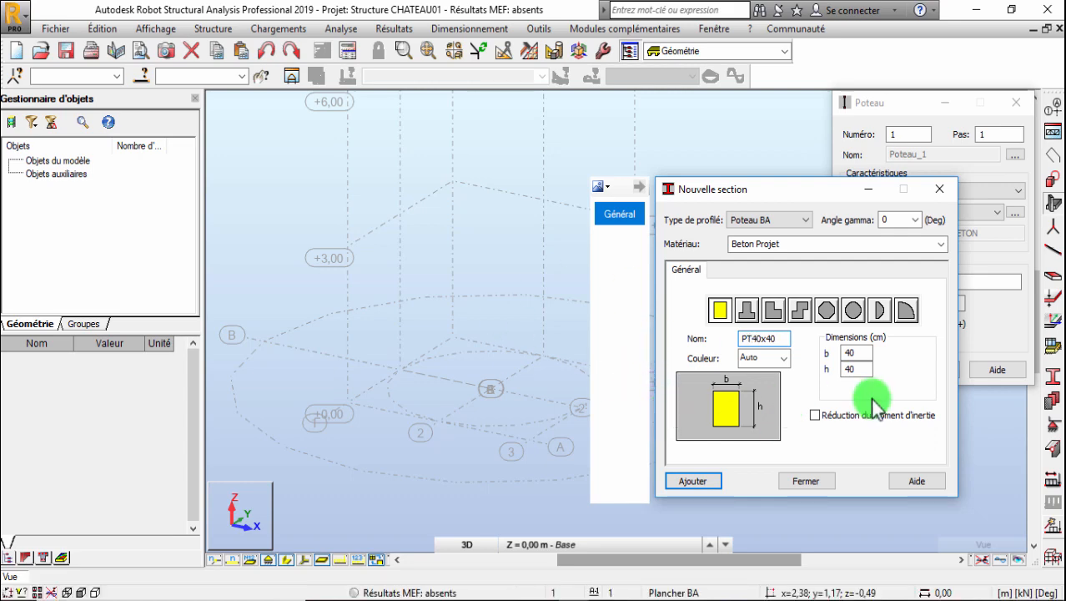
click(693, 481)
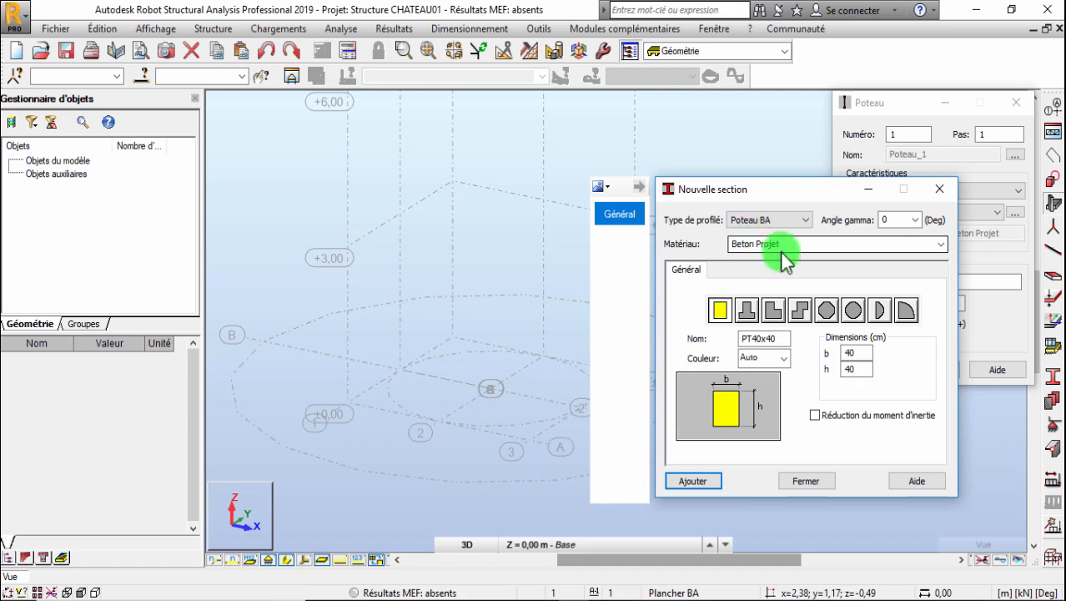
- Add a rectangular Poutre BA section with b 25 cm and h 30 cm, and close the section definition
click(771, 221)
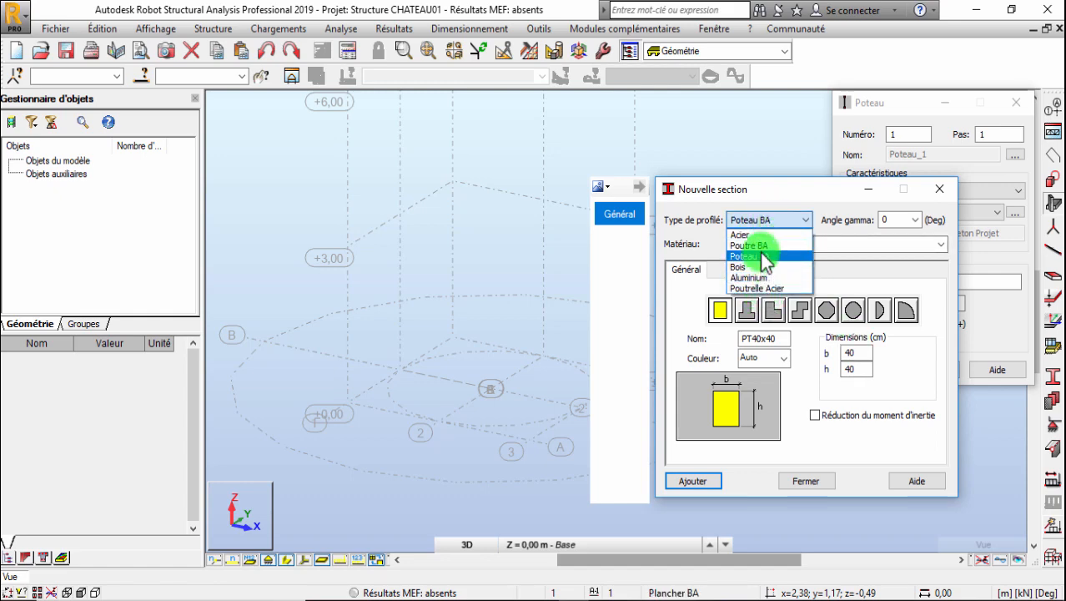
click(766, 246)
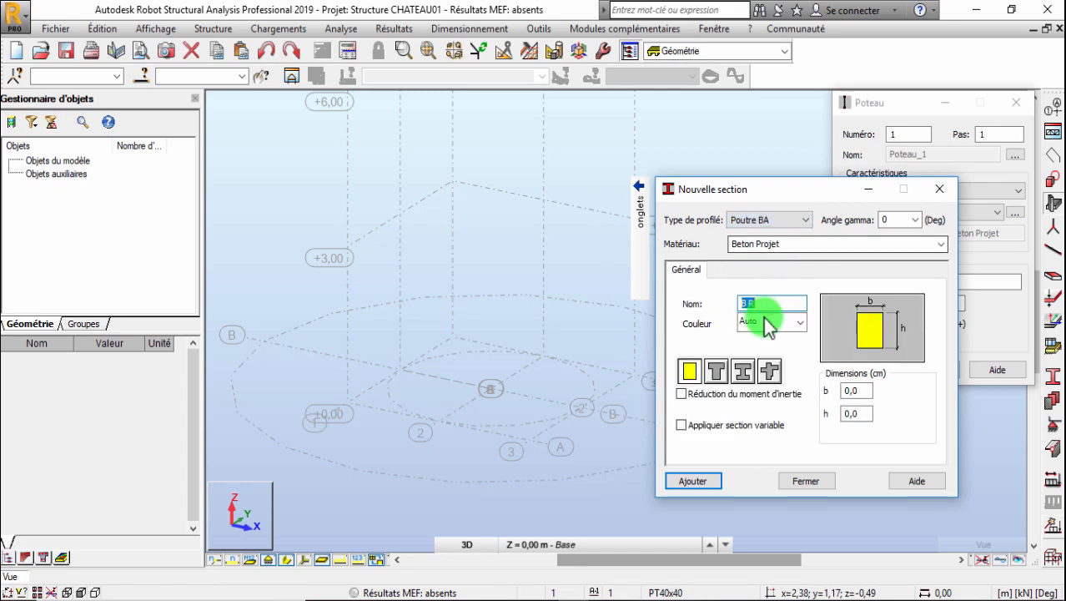
click(867, 390)
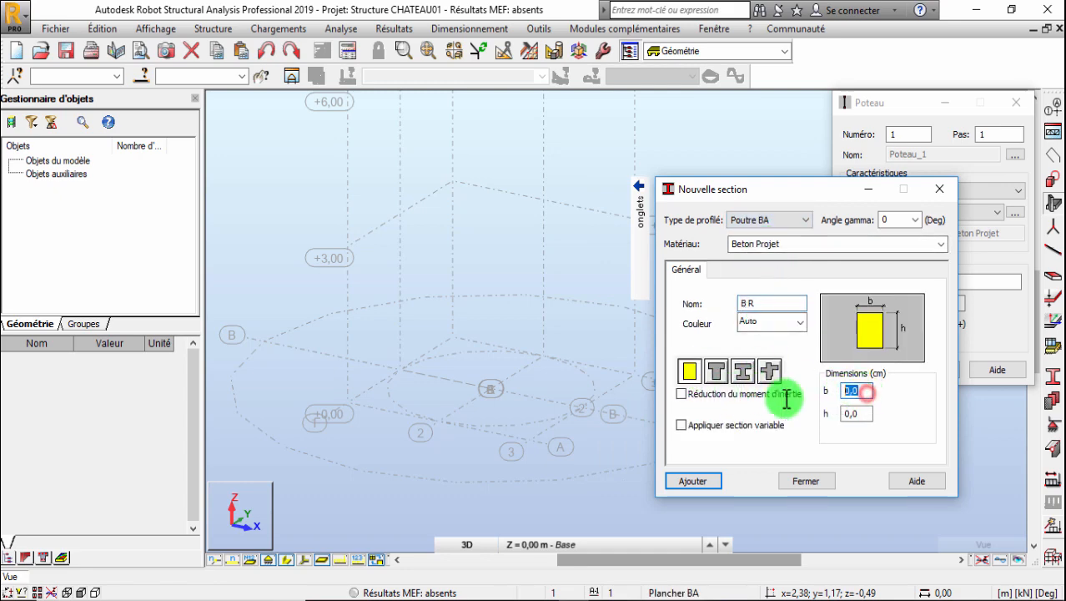
text(25)
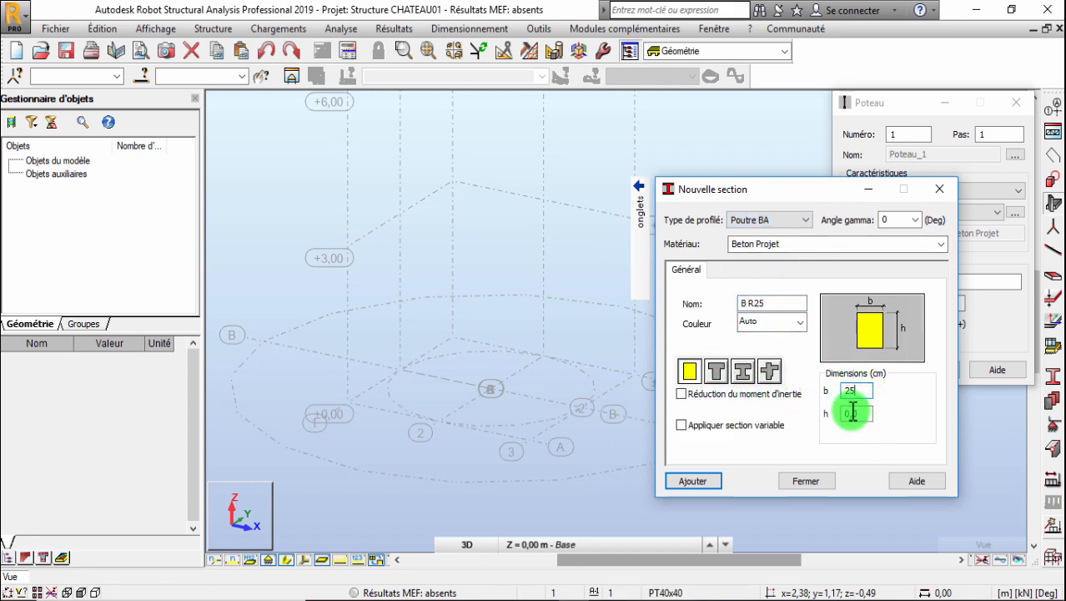
click(867, 414)
text(30)
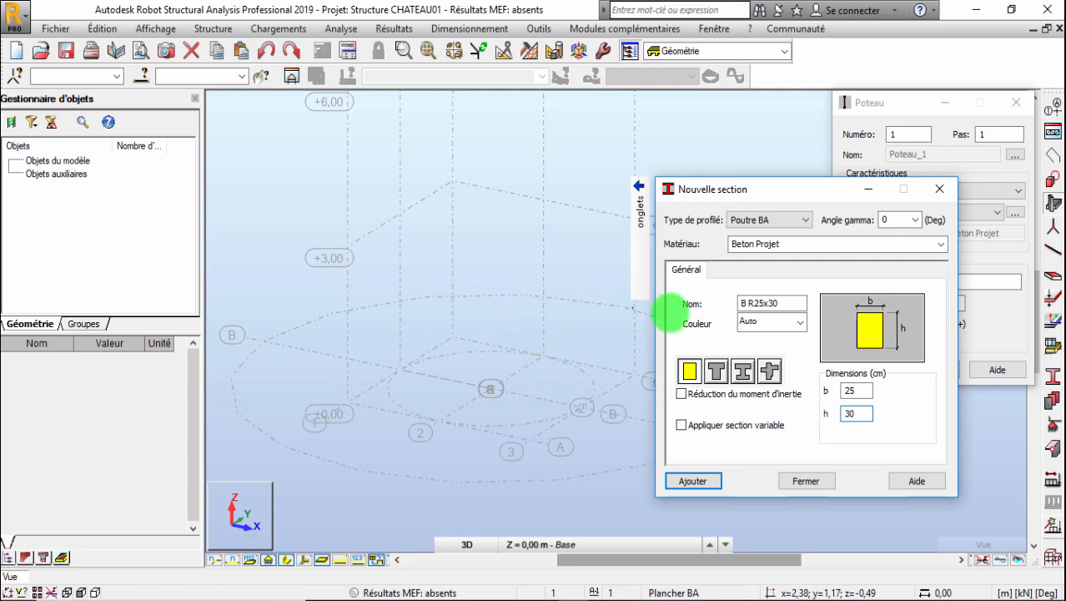
double_click(855, 414)
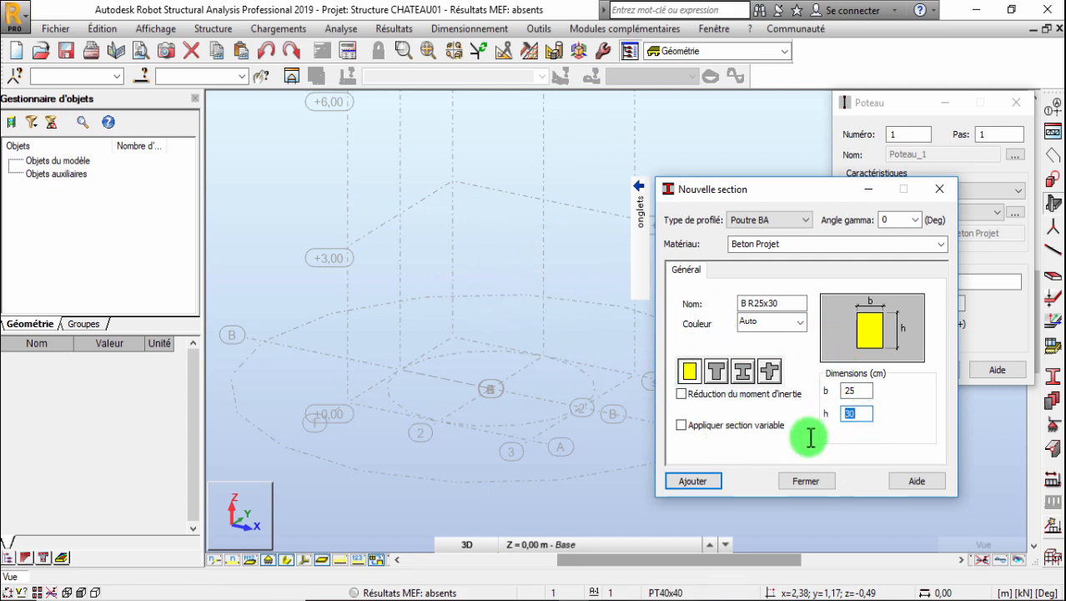
click(849, 412)
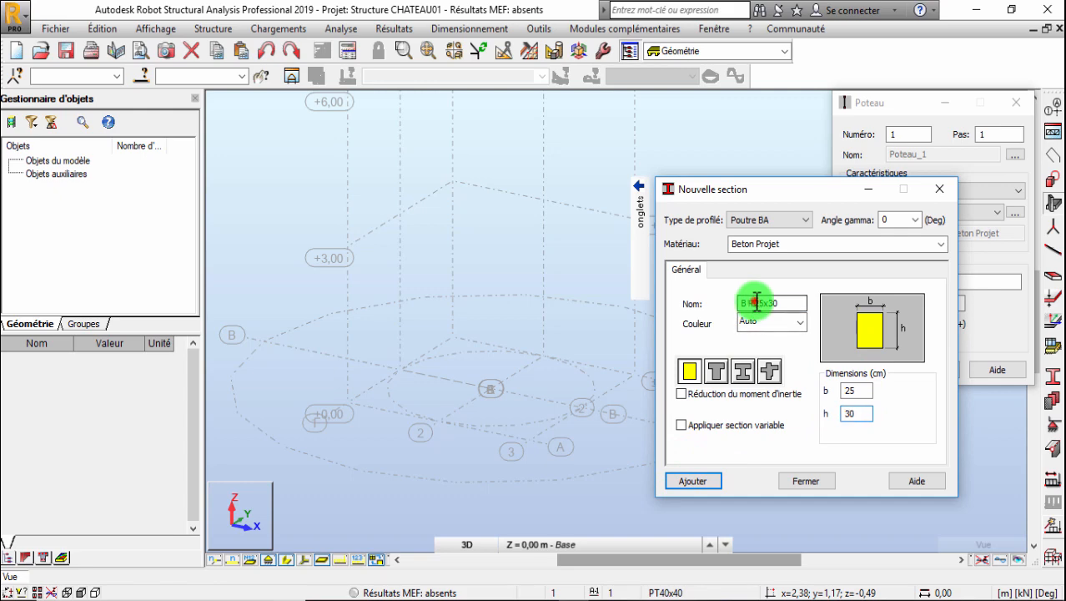
click(715, 481)
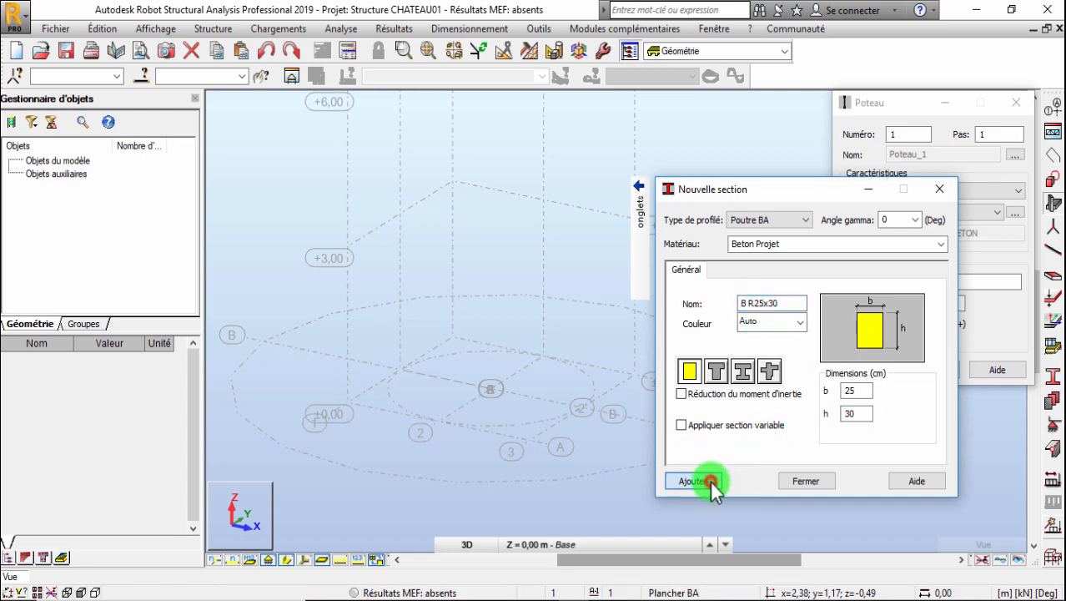
click(801, 480)
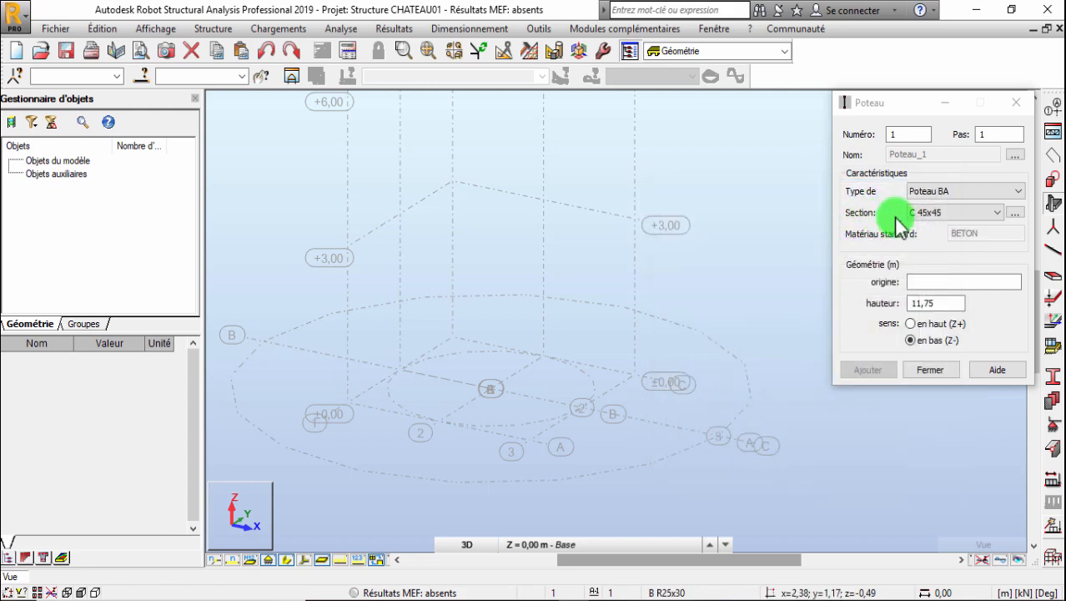
click(937, 192)
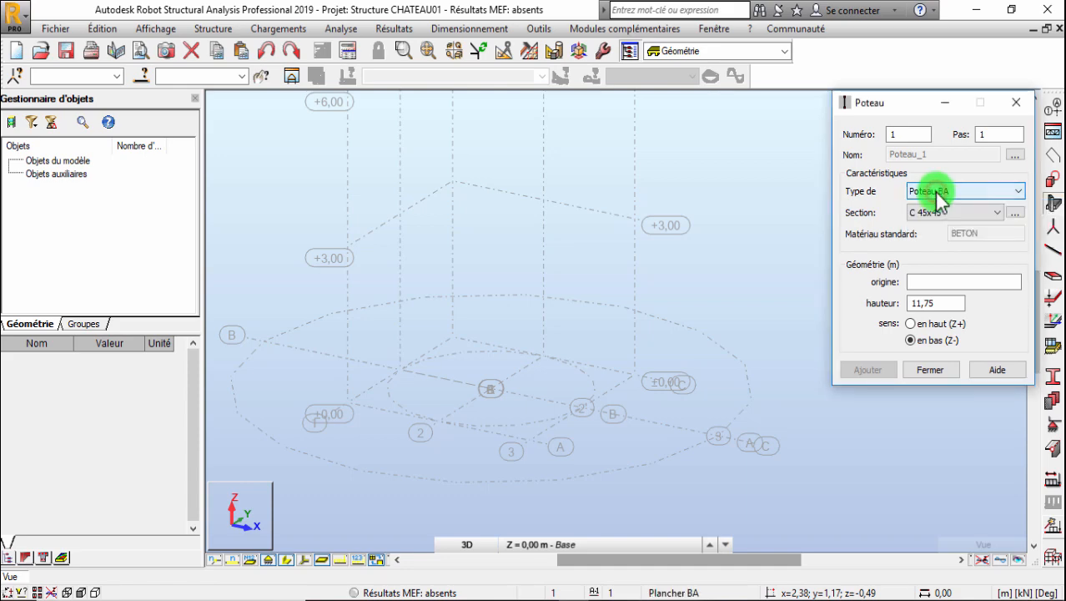
scroll(288, 505, down, 3)
scroll(385, 369, up, 4)
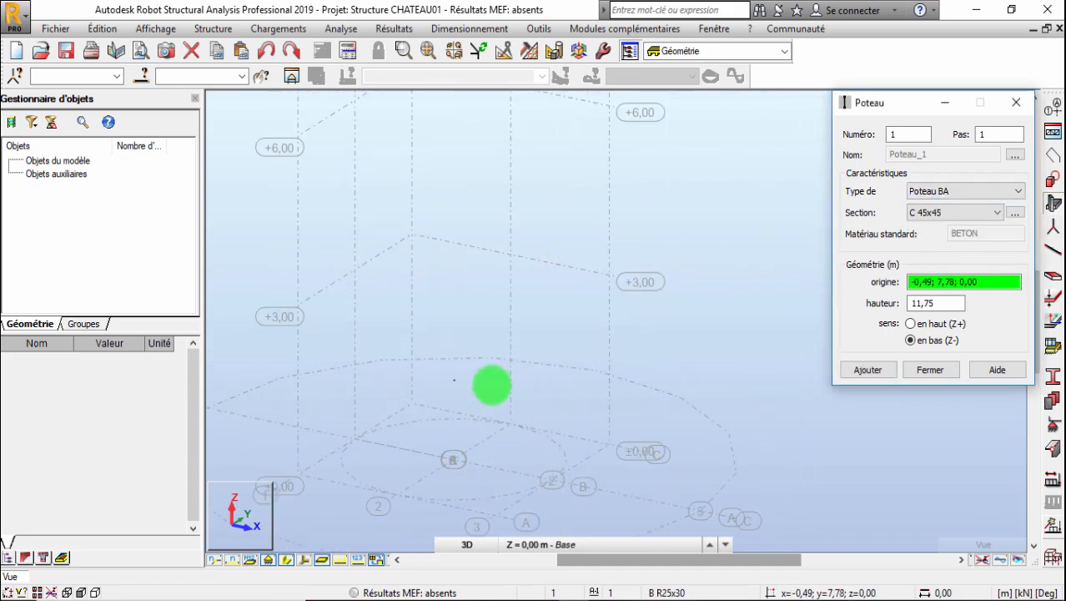
scroll(607, 237, down, 3)
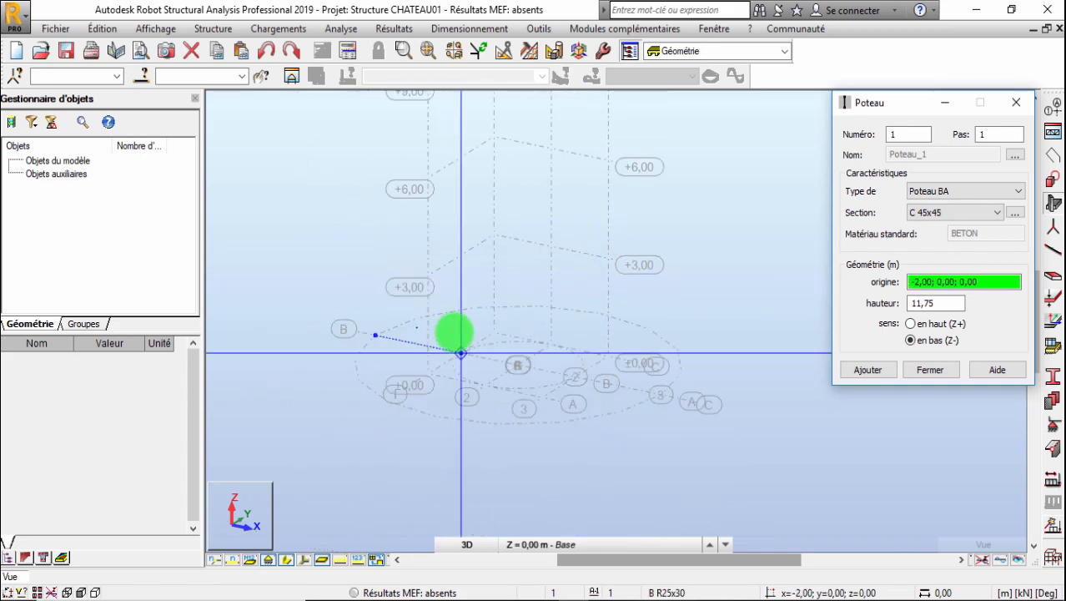
scroll(459, 330, up, 2)
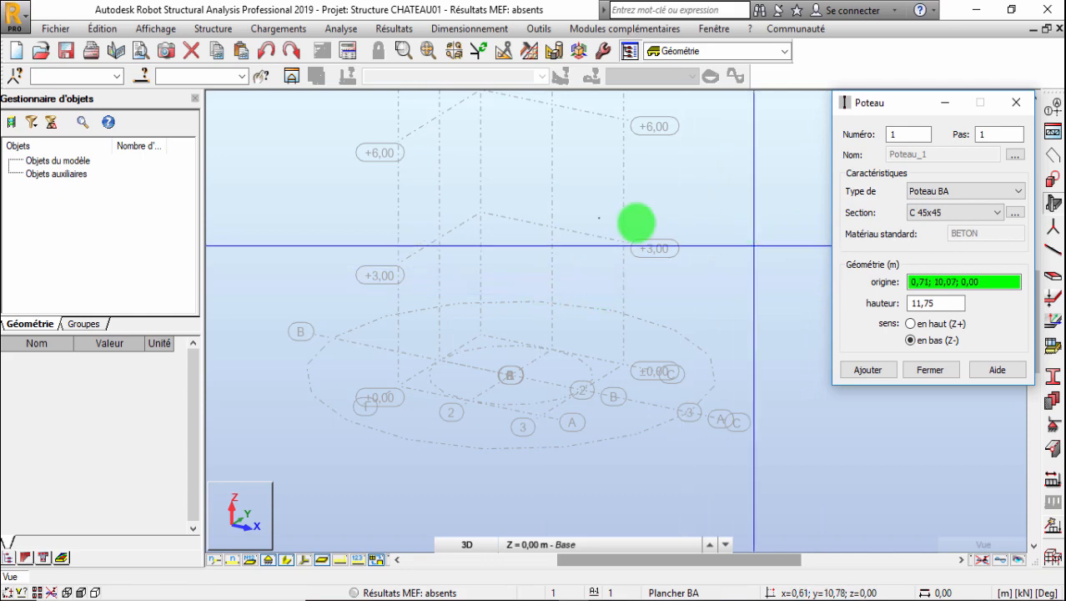
click(947, 192)
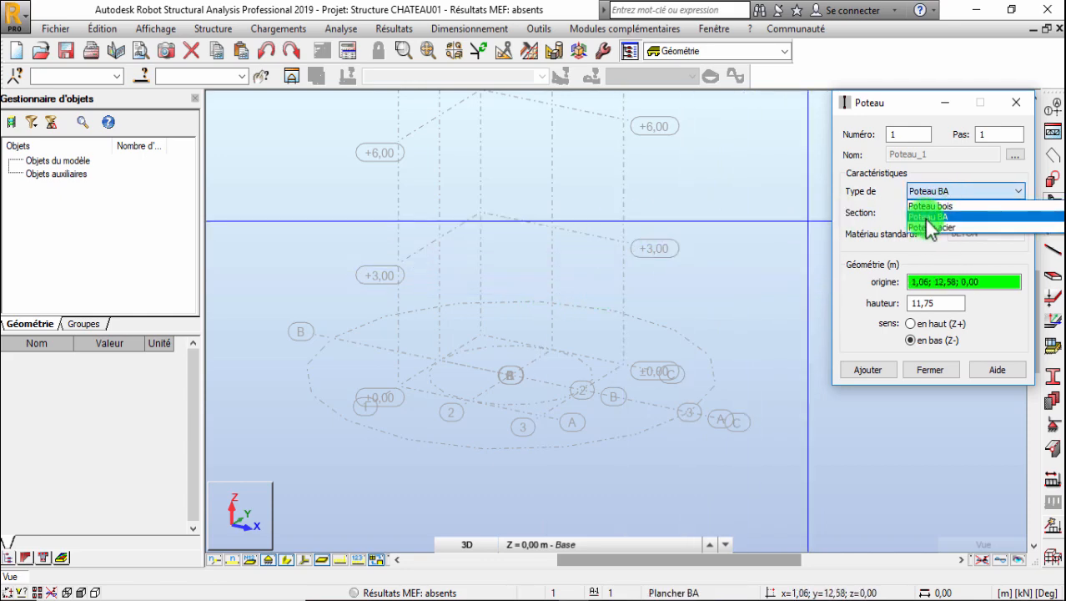
click(940, 188)
- Close the column definition and start a beam of type Poutre BA with section B R25x30
click(1016, 102)
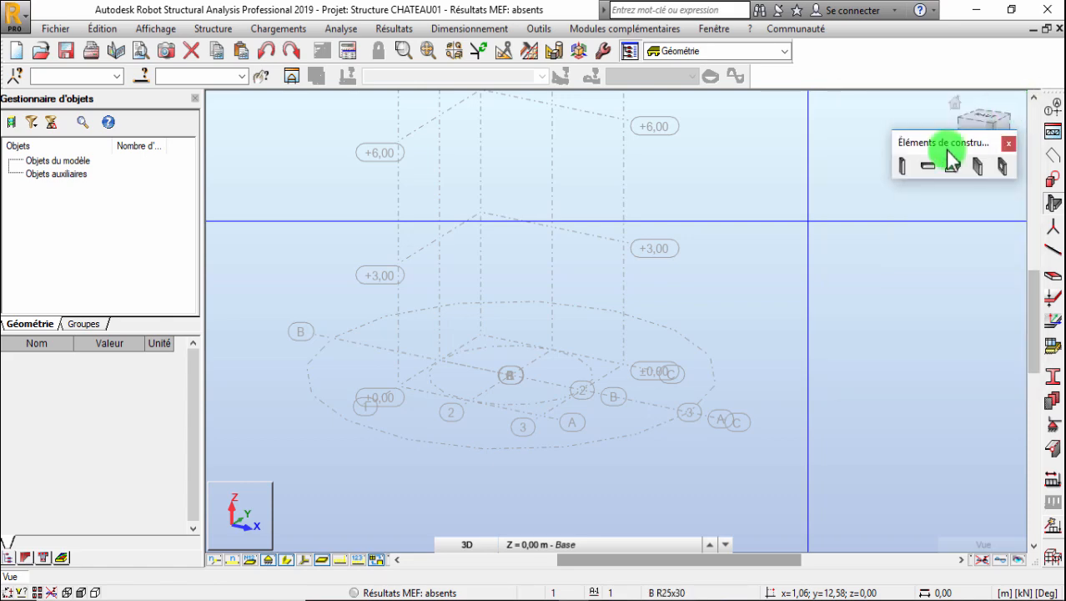
click(927, 166)
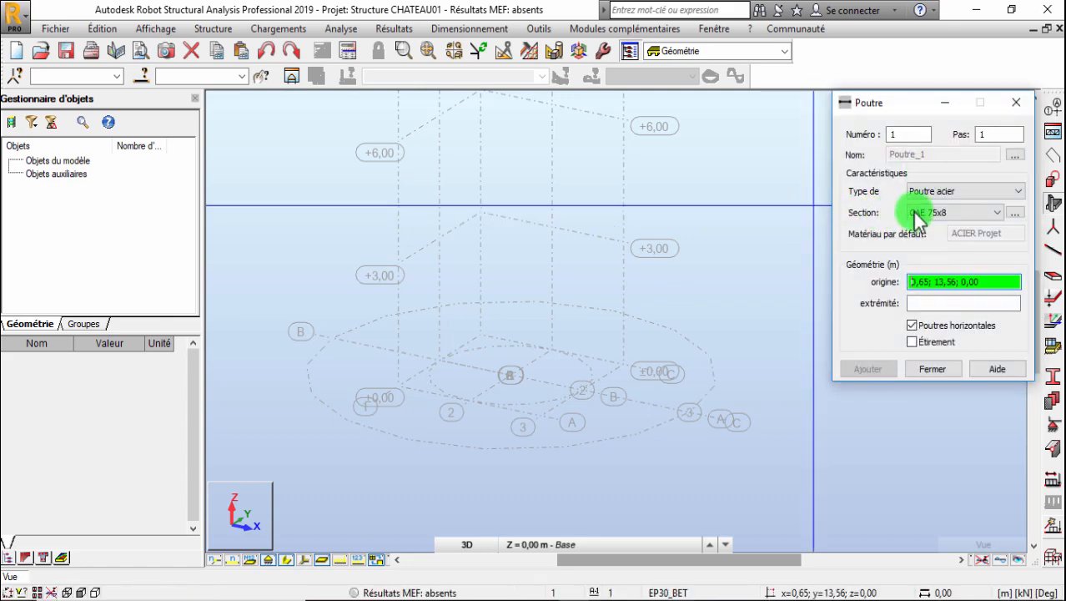
click(933, 192)
click(936, 215)
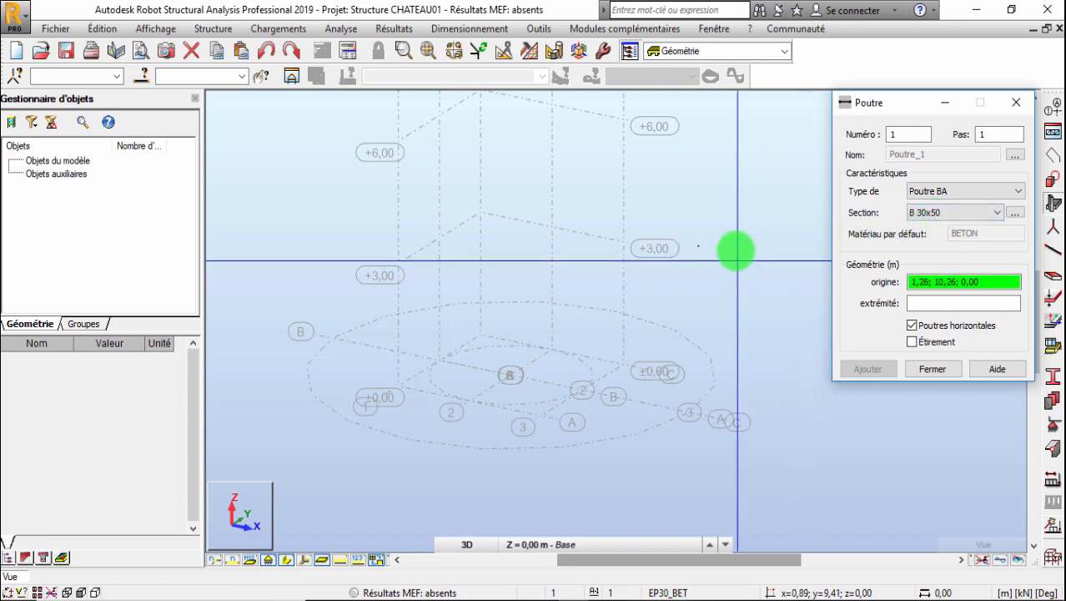
scroll(421, 268, up, 1)
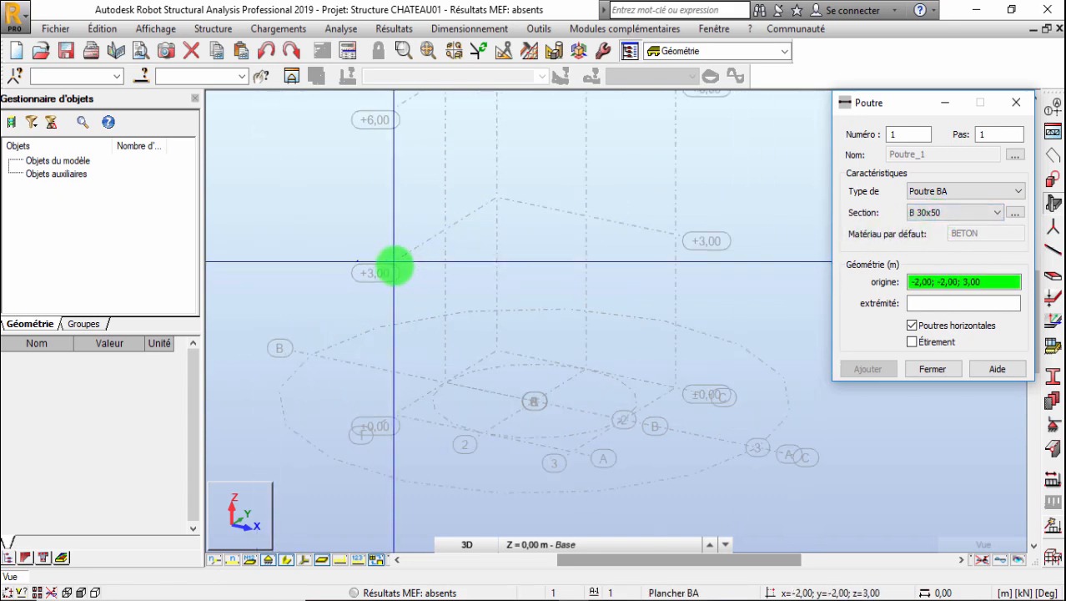
click(942, 213)
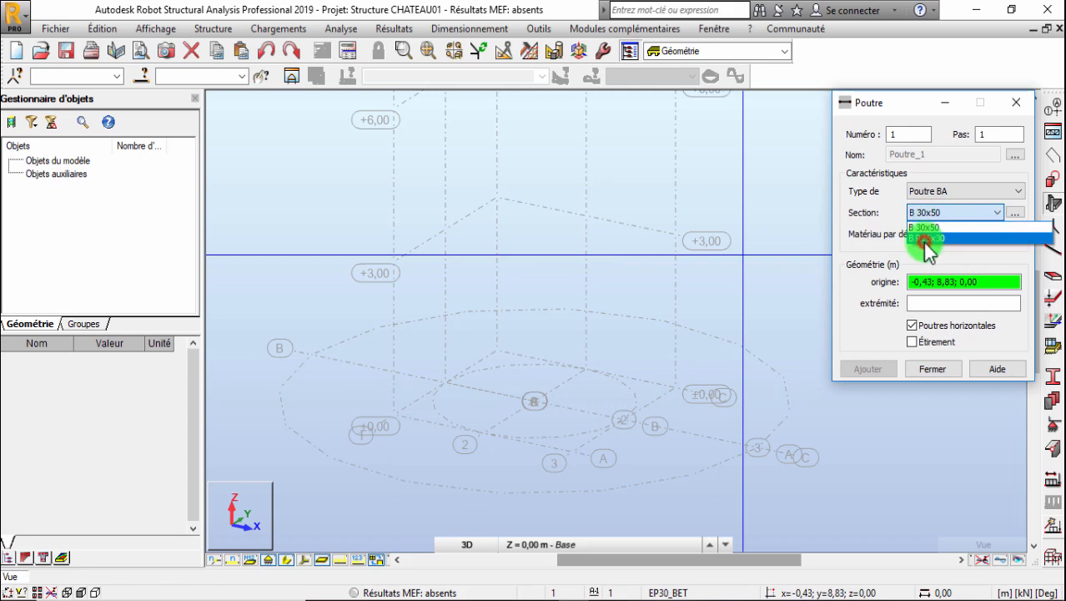
click(924, 239)
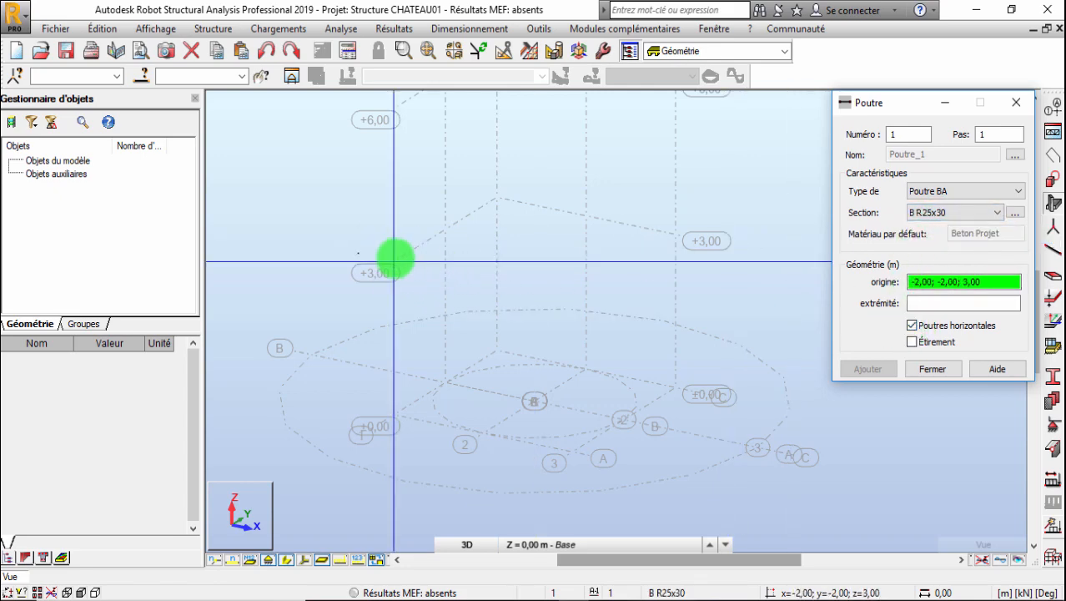
- Draw a beam at the +3,00 level from (-2,00; -2,00; 3,00) to (-2,00; 2,00; 3,00)
scroll(389, 252, down, 2)
scroll(397, 326, up, 2)
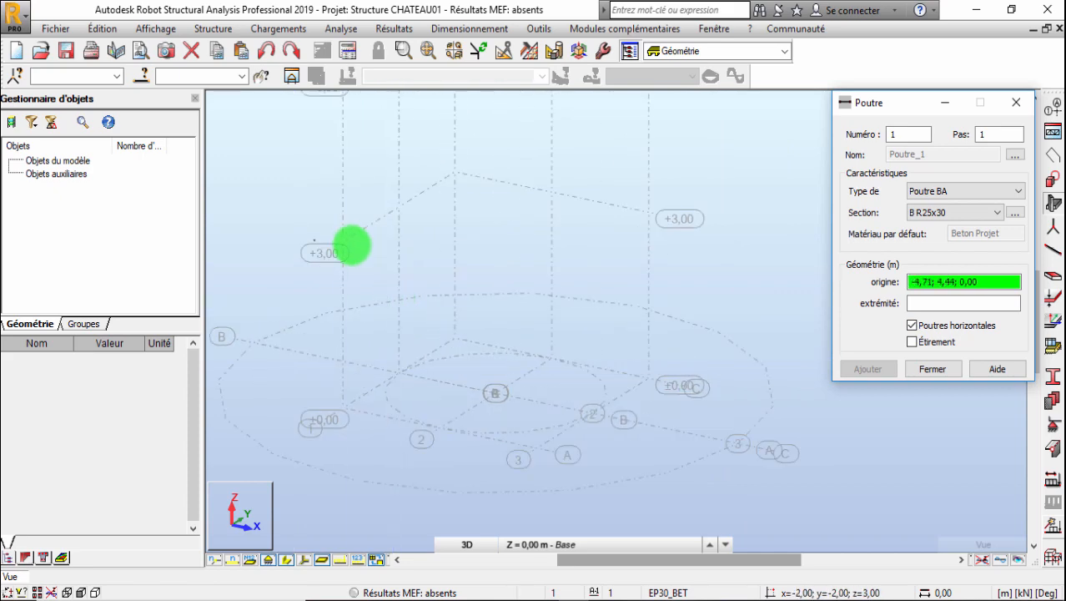
click(347, 243)
click(453, 173)
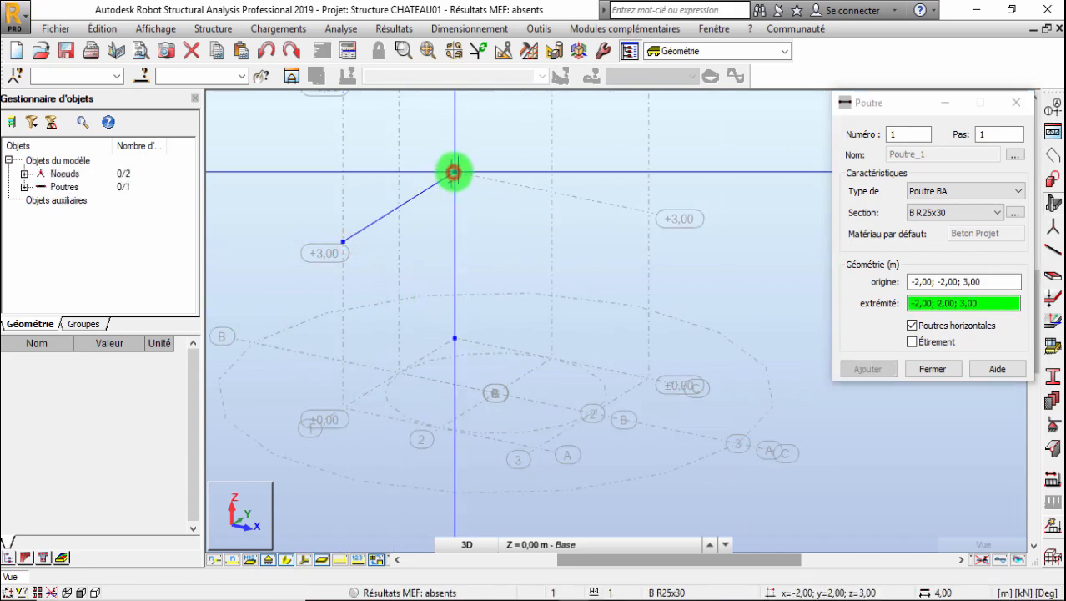
- Draw a beam at the +3,00 level from (-2,00; 2,00; 3,00) to (2,00; 2,00; 3,00)
click(286, 559)
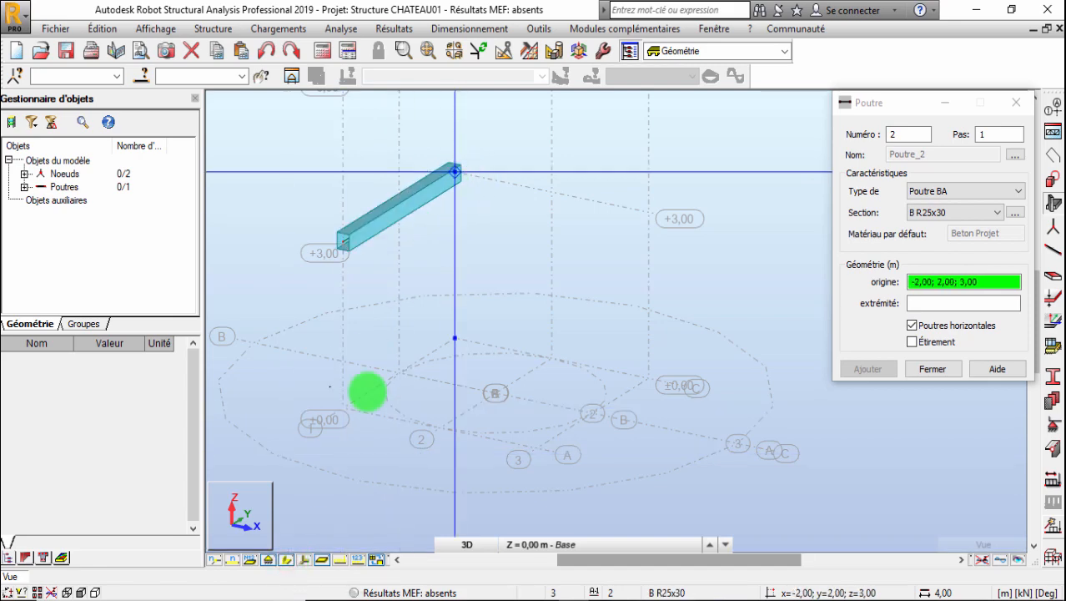
click(286, 559)
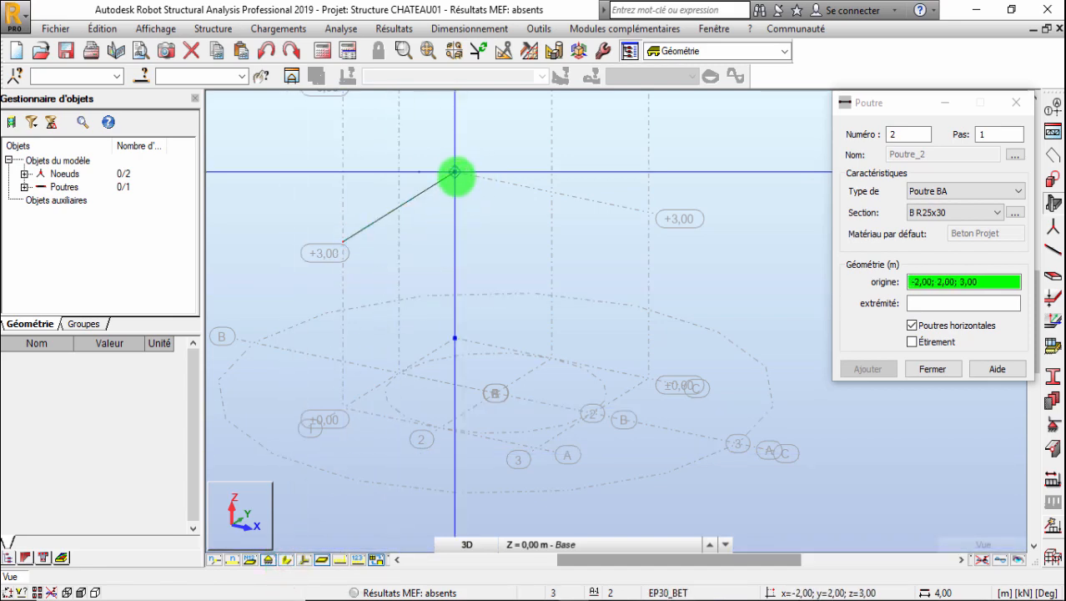
click(456, 175)
click(638, 209)
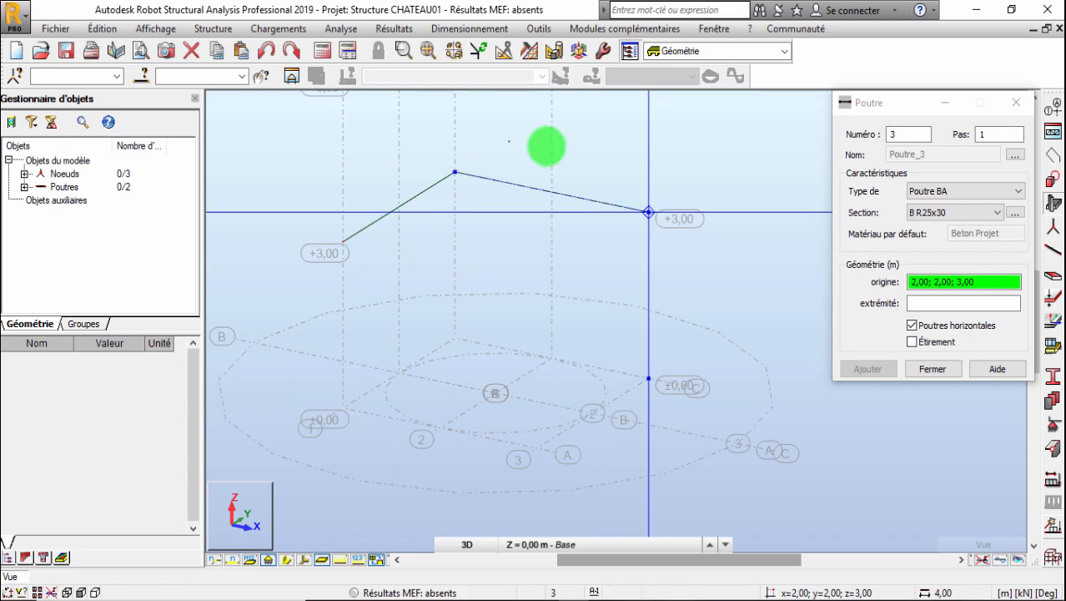
- Draw the last two beams of the +3,00 frame, from (-2,00; -2,00; 3,00) to (2,00; -2,00; 3,00) and on to (2,00; 2,00; 3,00)
scroll(549, 144, down, 2)
drag(880, 110, 872, 253)
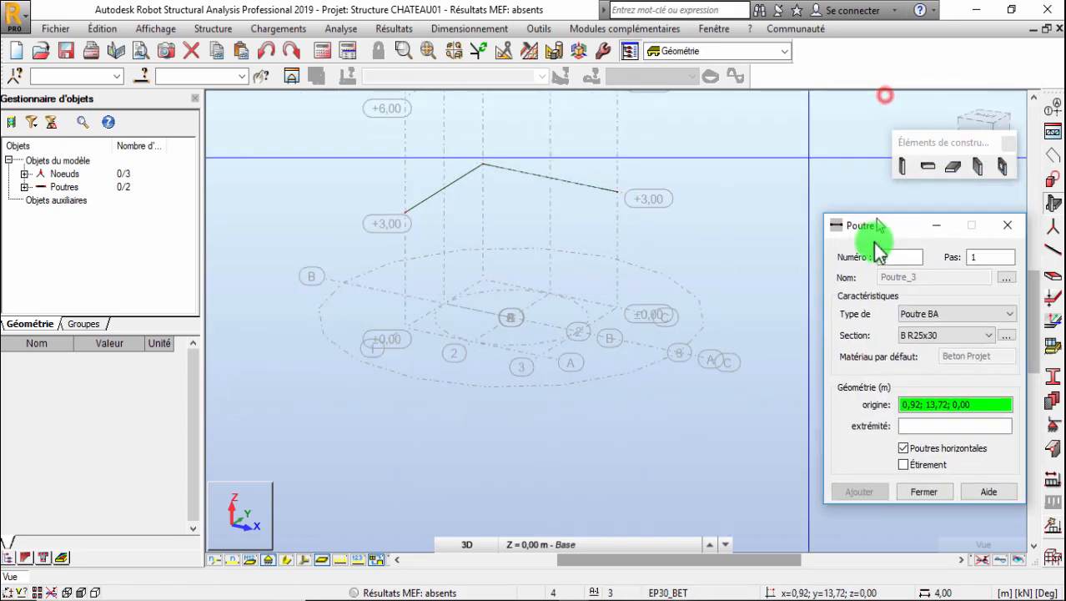
right_click(529, 107)
click(559, 173)
drag(553, 186, 554, 323)
click(900, 255)
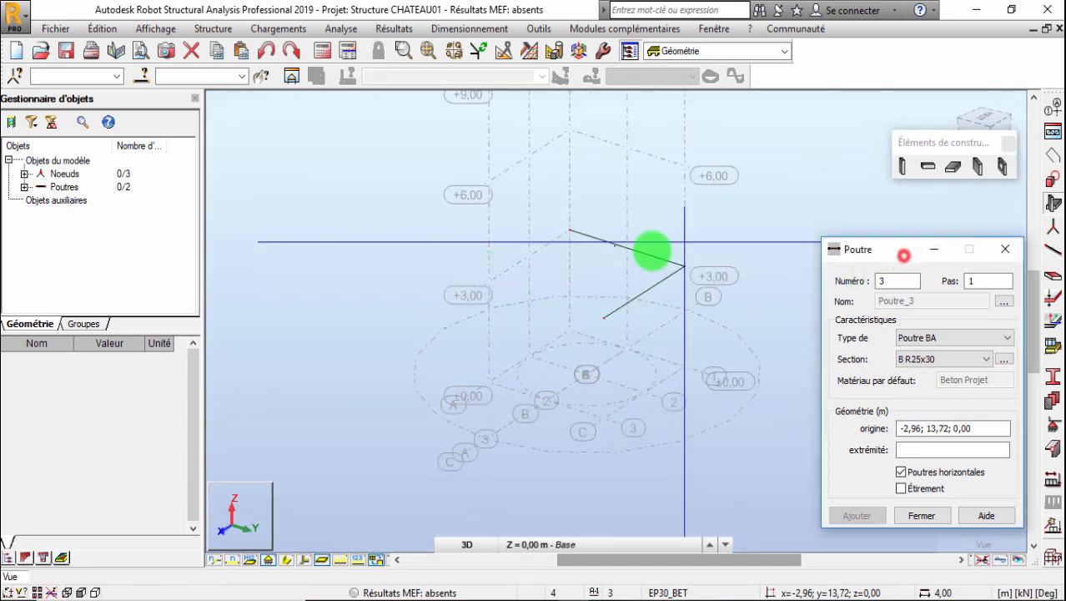
click(568, 230)
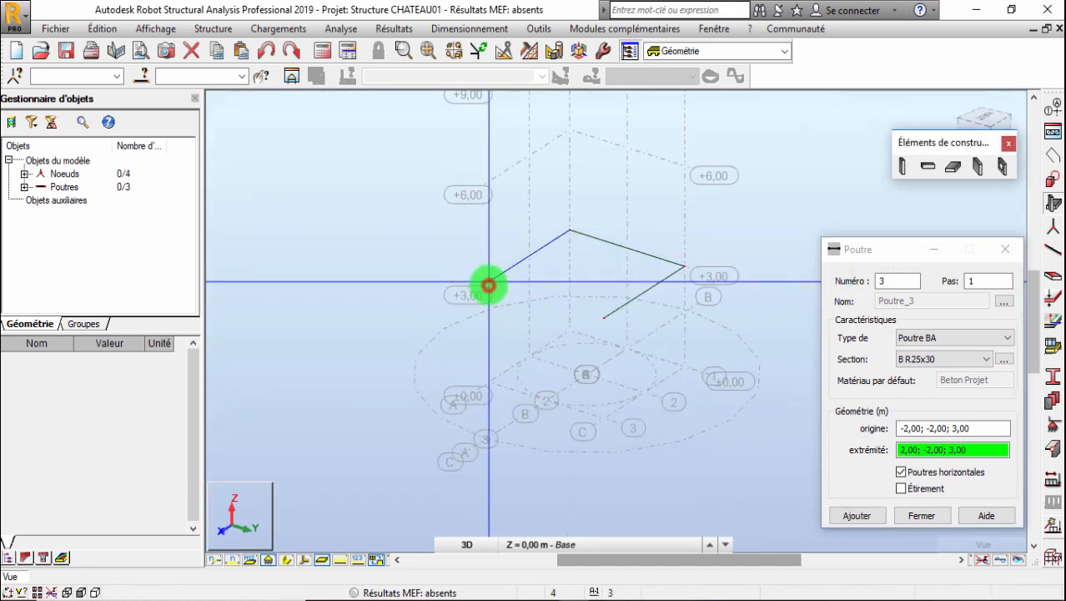
click(488, 285)
click(603, 317)
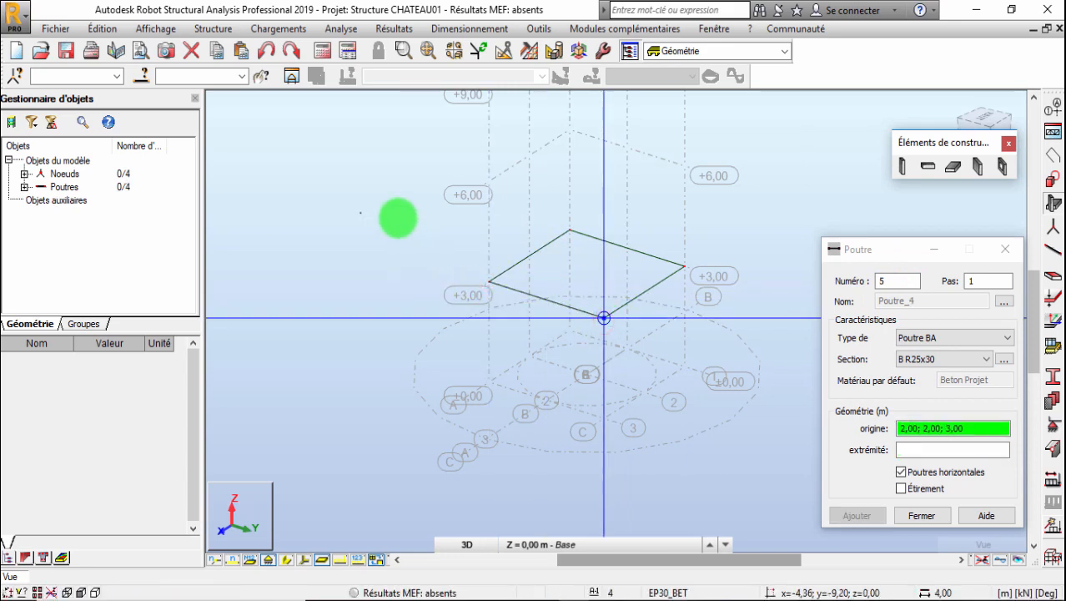
- Examine the square beam frame in 3D with the section shapes displayed, and hide the shapes again
right_click(413, 187)
click(377, 256)
drag(381, 260, 435, 272)
click(286, 558)
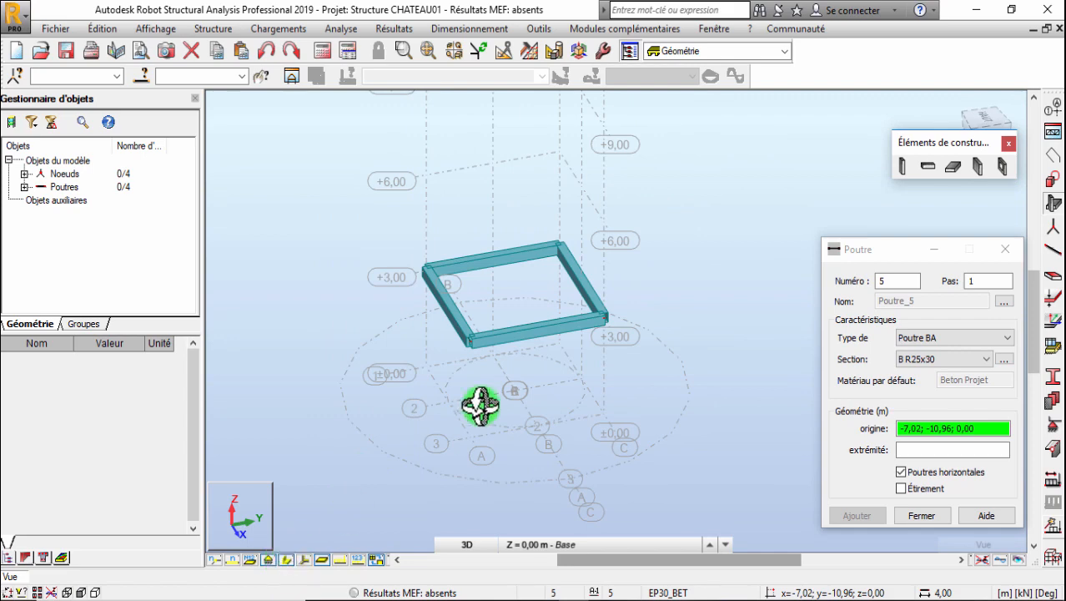
drag(505, 353, 707, 201)
right_click(708, 200)
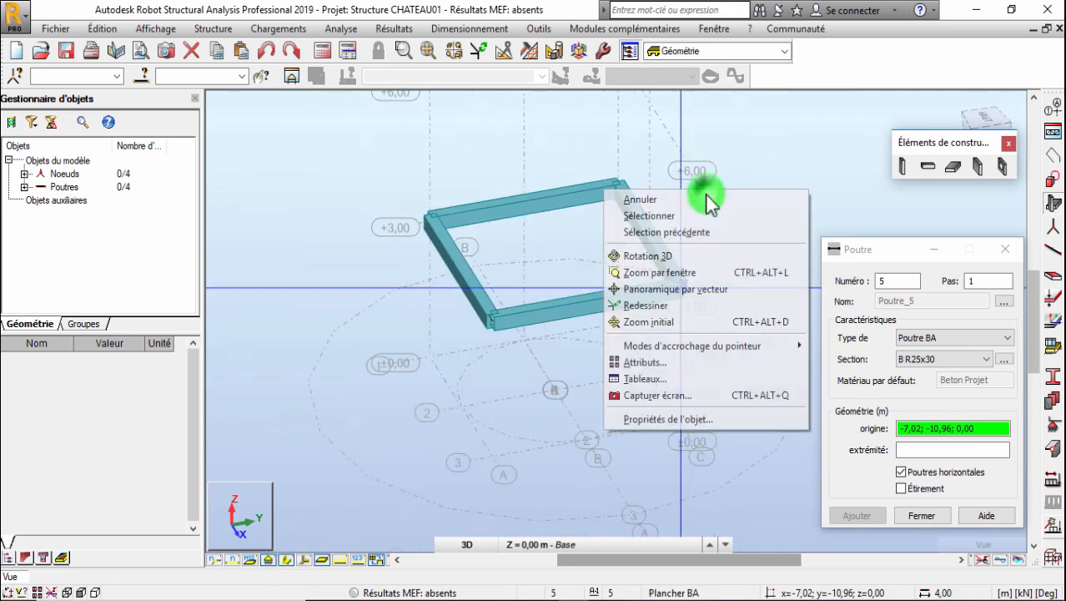
click(690, 217)
click(286, 559)
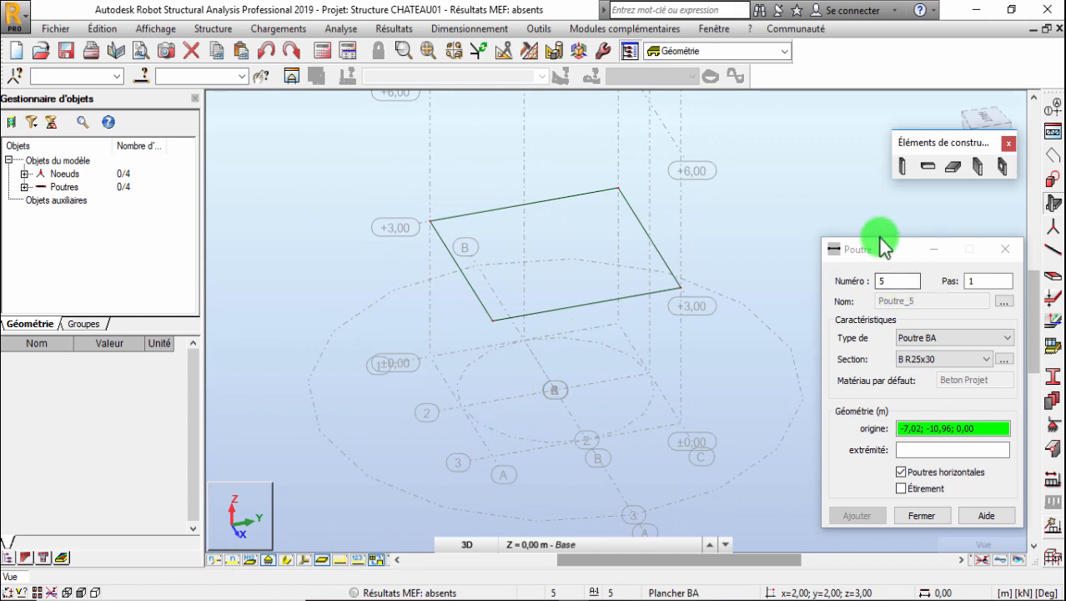
- Close the beam definition and start a column of type Poteau BA with section PT40x40
click(1005, 248)
click(904, 171)
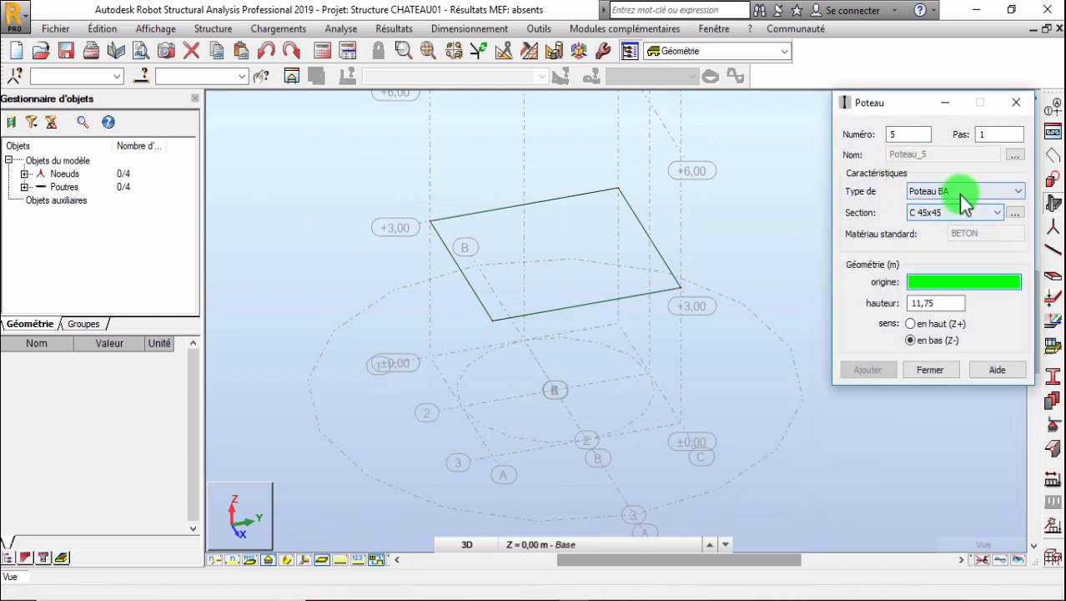
click(962, 194)
click(962, 193)
click(945, 213)
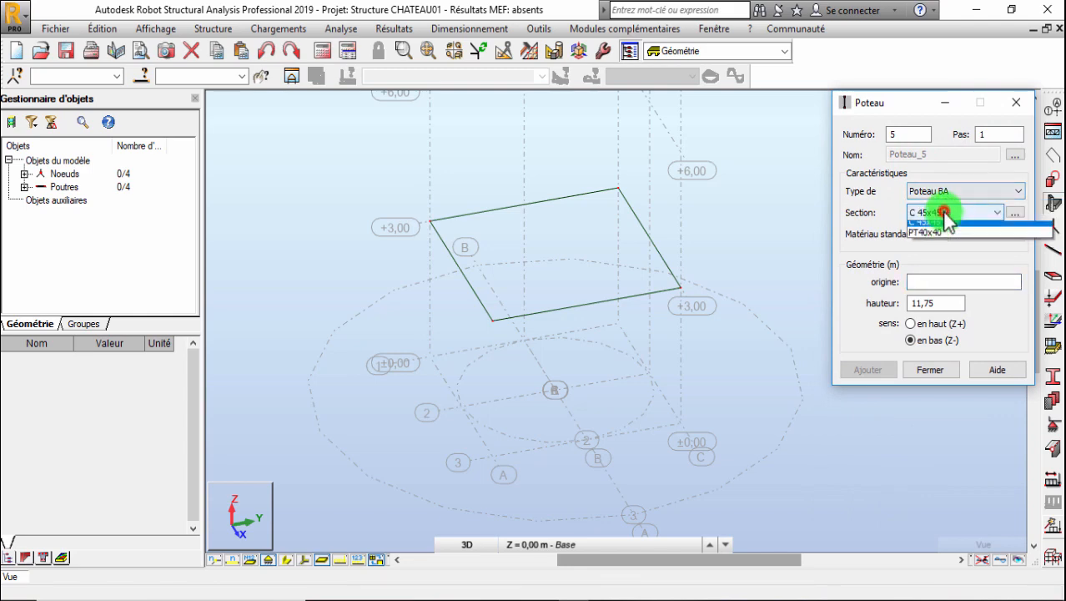
click(926, 242)
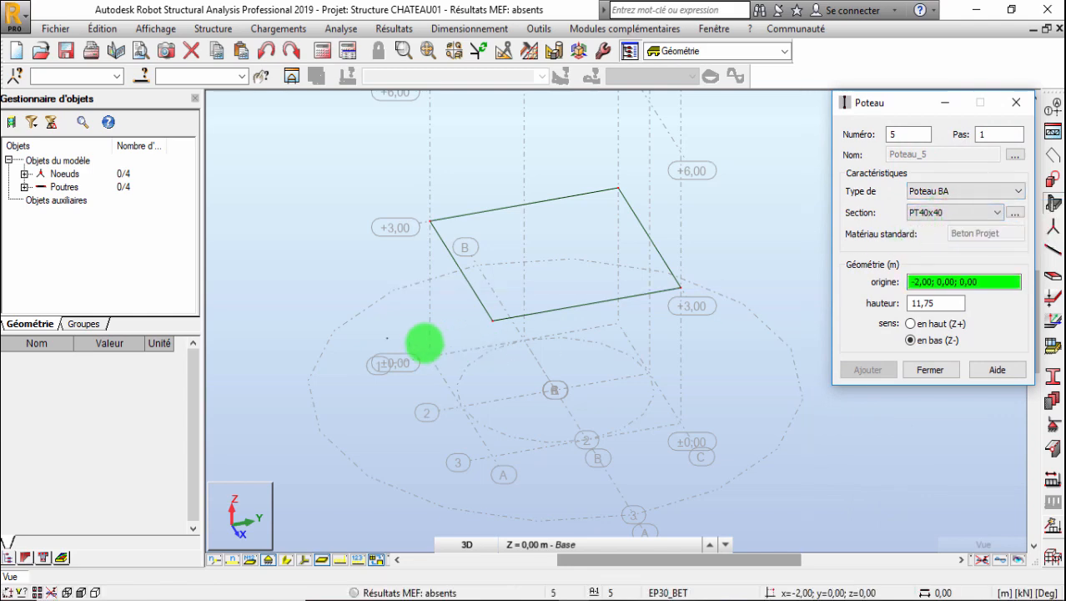
- Try to place a downward column of height 11,75 m at the (-2,00; -2,00; 3,00) frame corner, with section shapes displayed
click(430, 221)
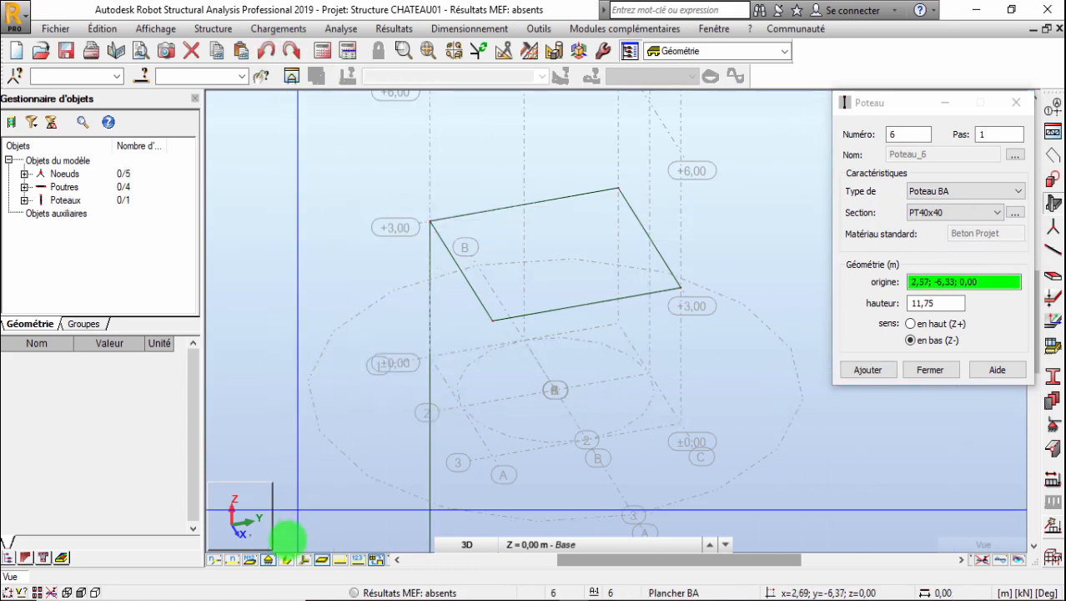
click(286, 559)
scroll(481, 243, down, 5)
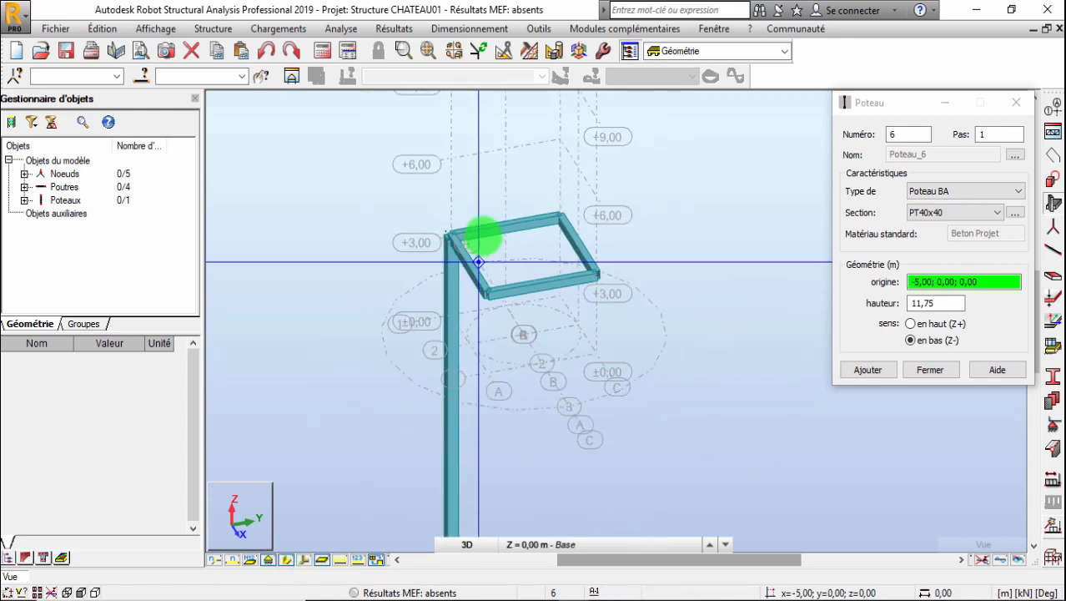
- Undo the placement of the 11,75 m column
click(939, 302)
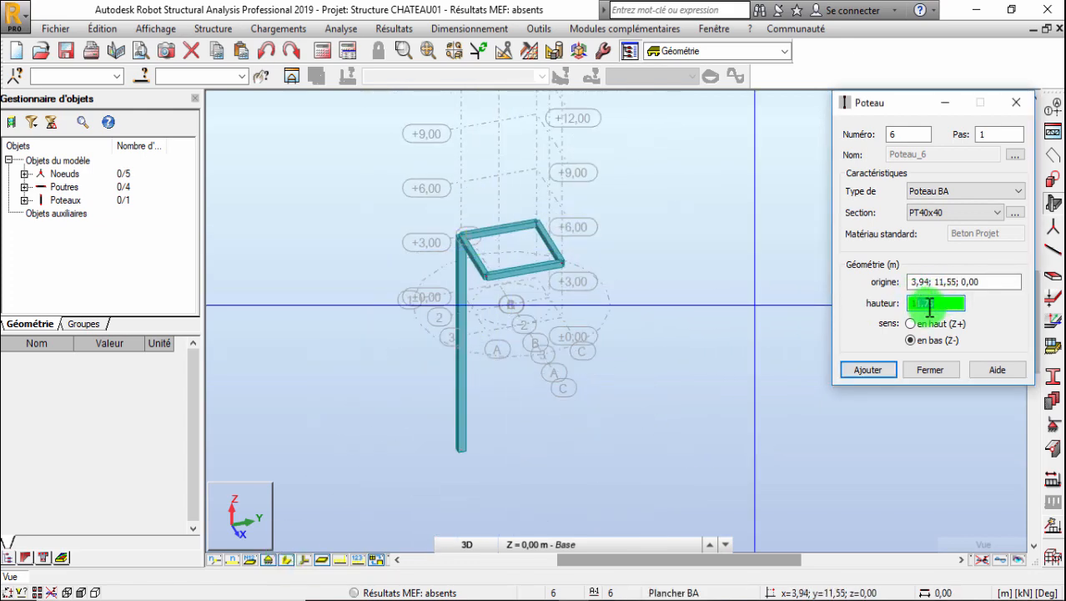
click(266, 50)
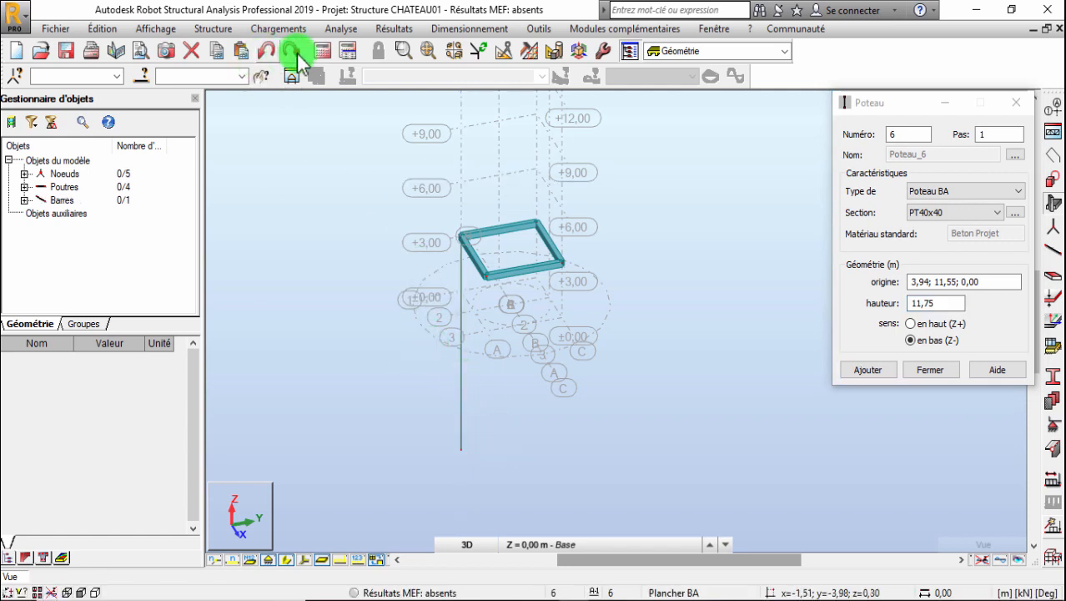
click(266, 51)
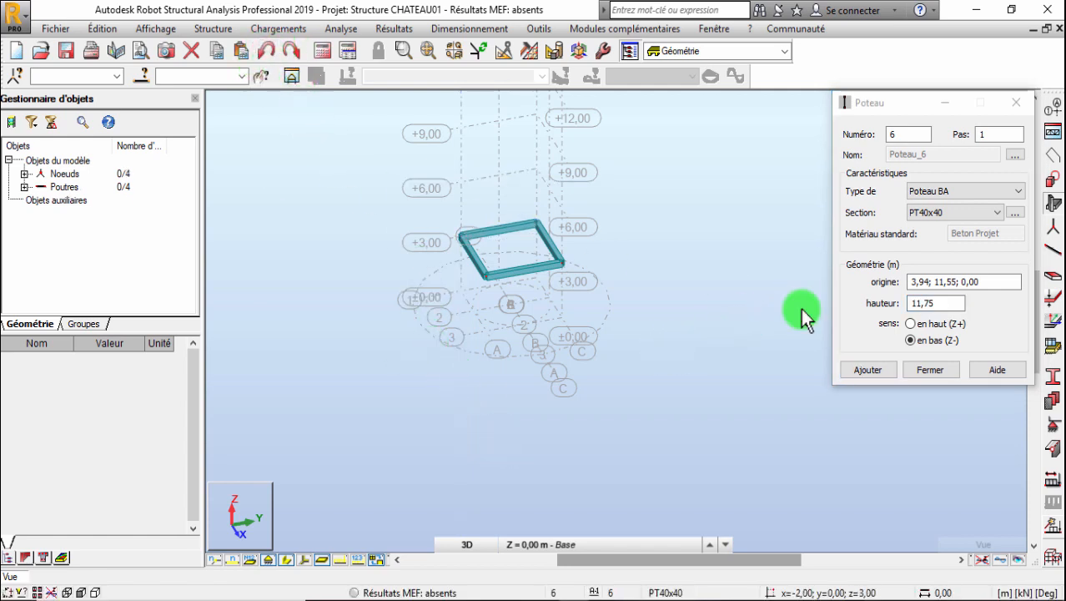
- Set the column height to 3 m, directed en bas (Z-), and place it at the (-2,00; -2,00; 3,00) frame corner
click(947, 305)
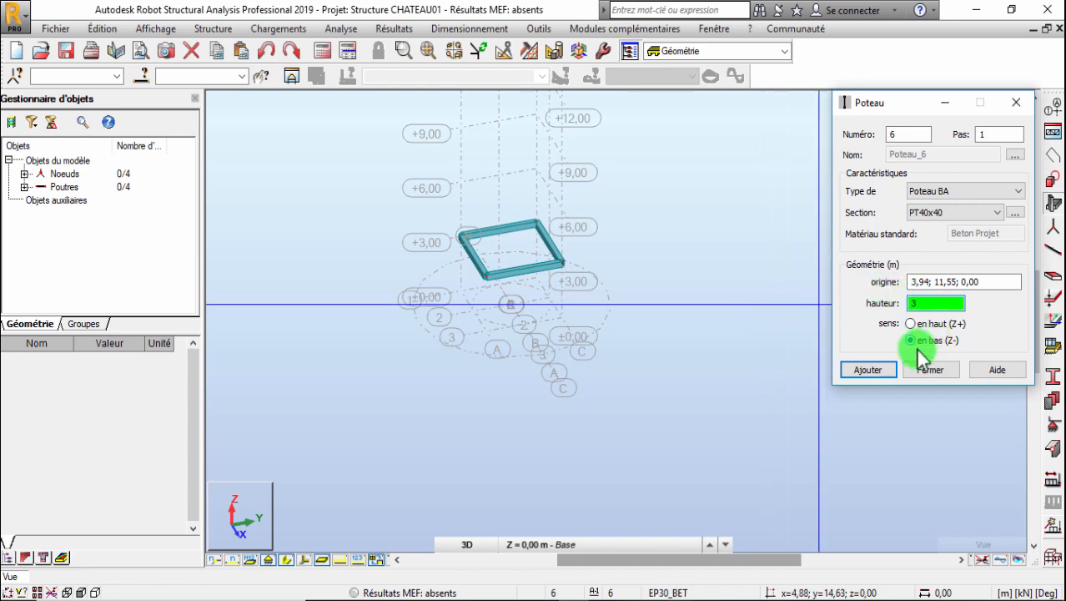
click(923, 284)
scroll(384, 248, up, 2)
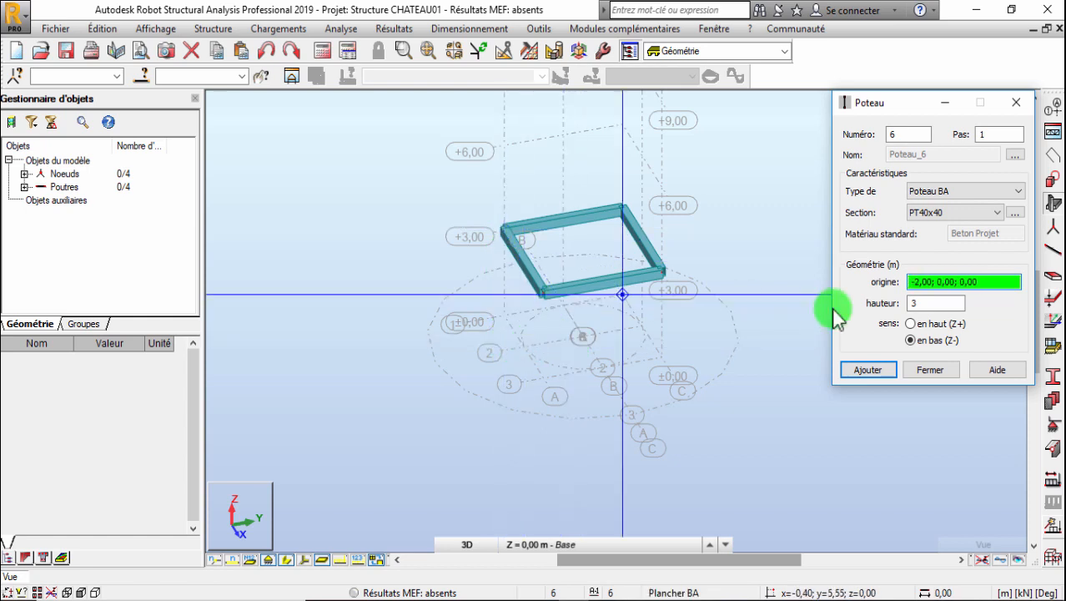
click(911, 338)
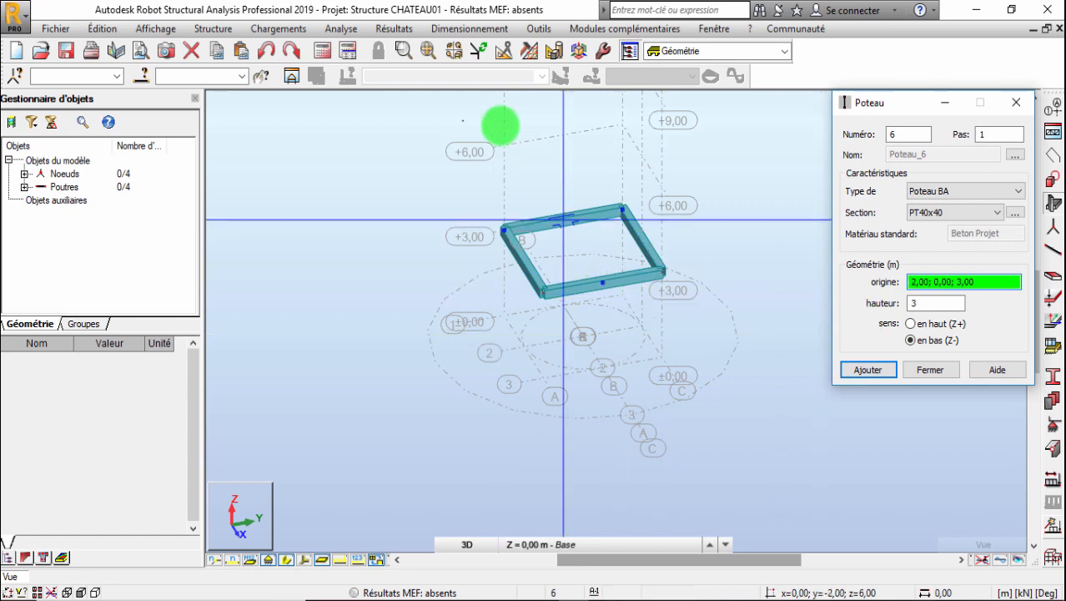
scroll(508, 298, up, 1)
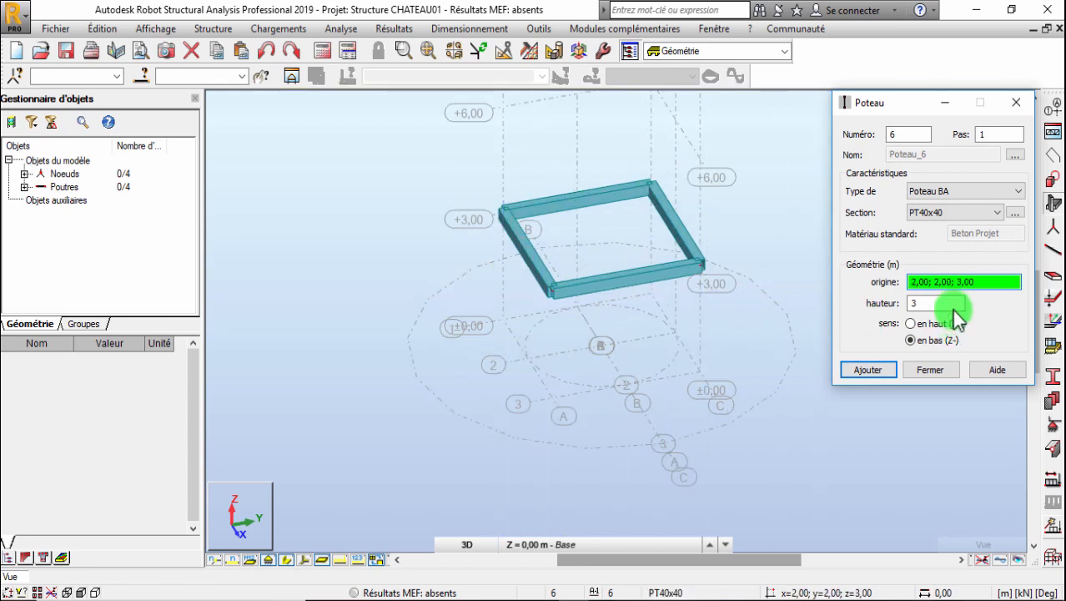
click(910, 341)
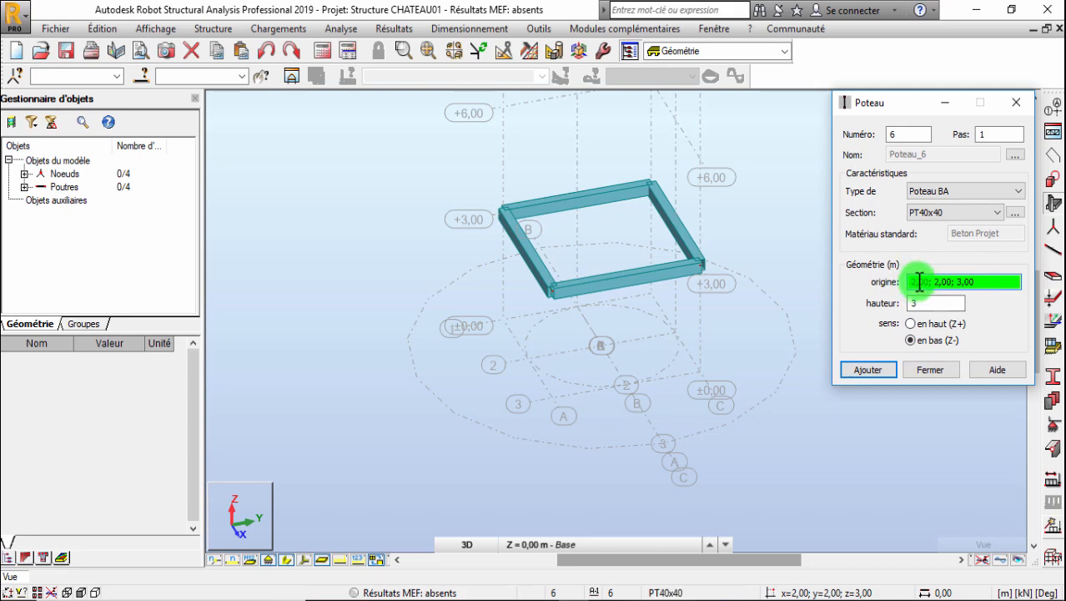
click(503, 211)
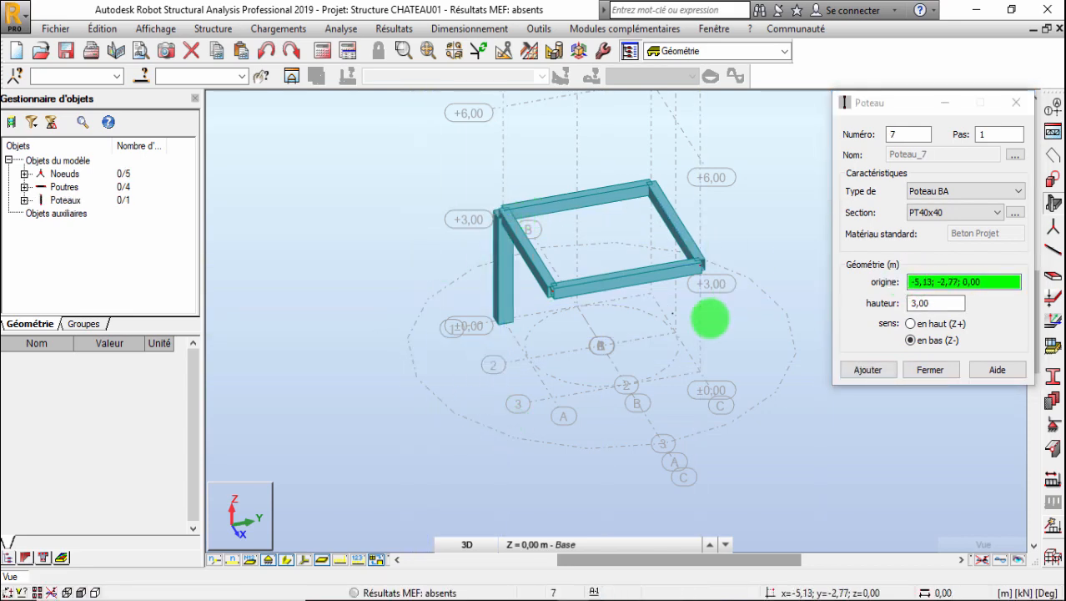
- Close the column definition and select the three frame corner nodes that have no column
scroll(700, 270, up, 4)
scroll(446, 342, down, 2)
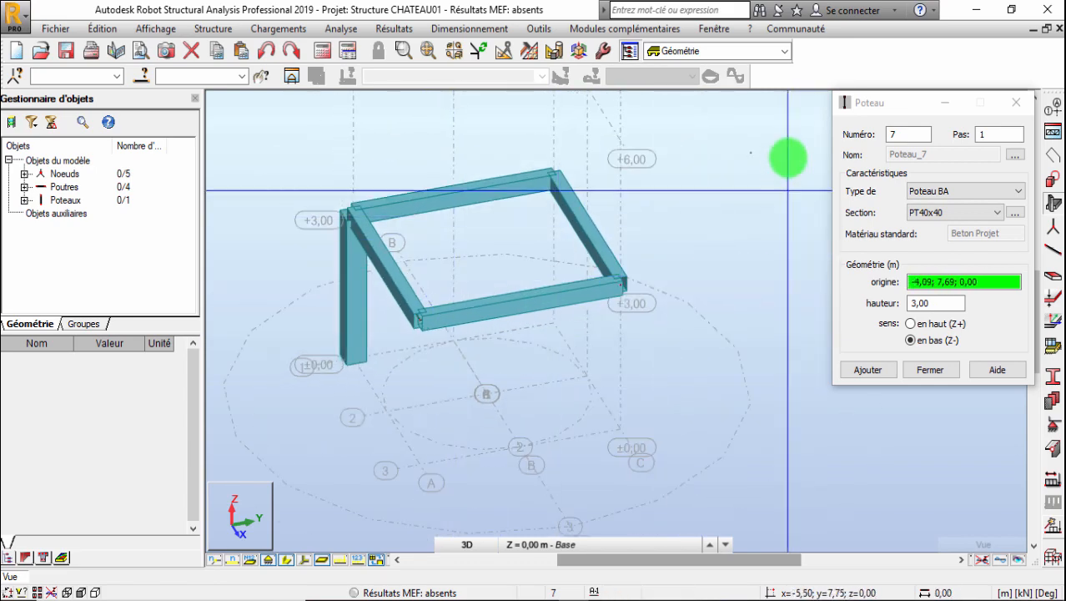
right_click(679, 143)
click(722, 175)
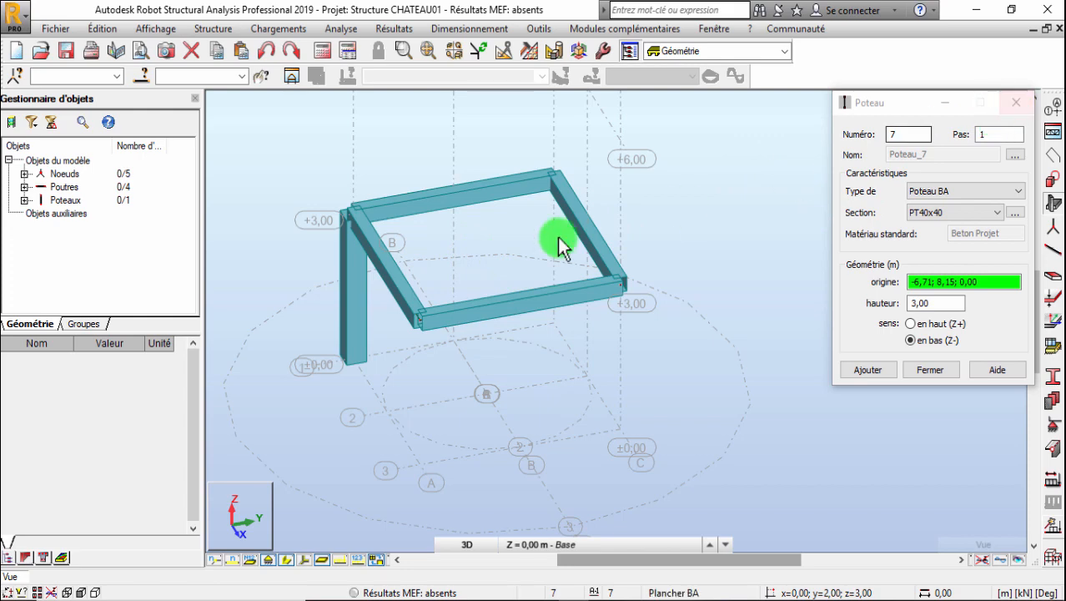
click(1009, 104)
drag(517, 123, 604, 222)
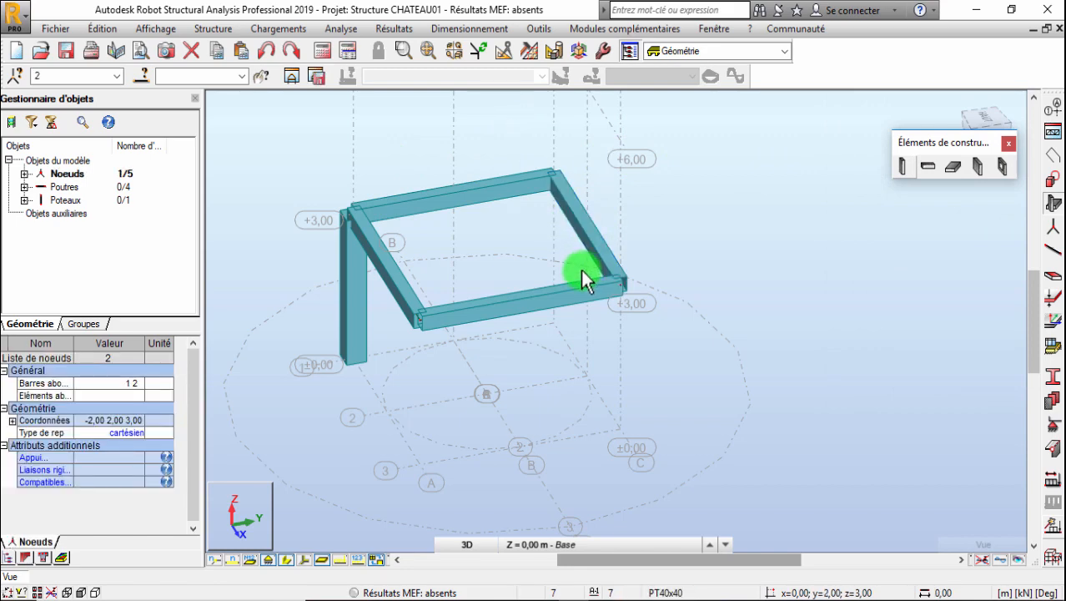
ctrl+drag(618, 299, 666, 326)
ctrl+drag(379, 309, 452, 364)
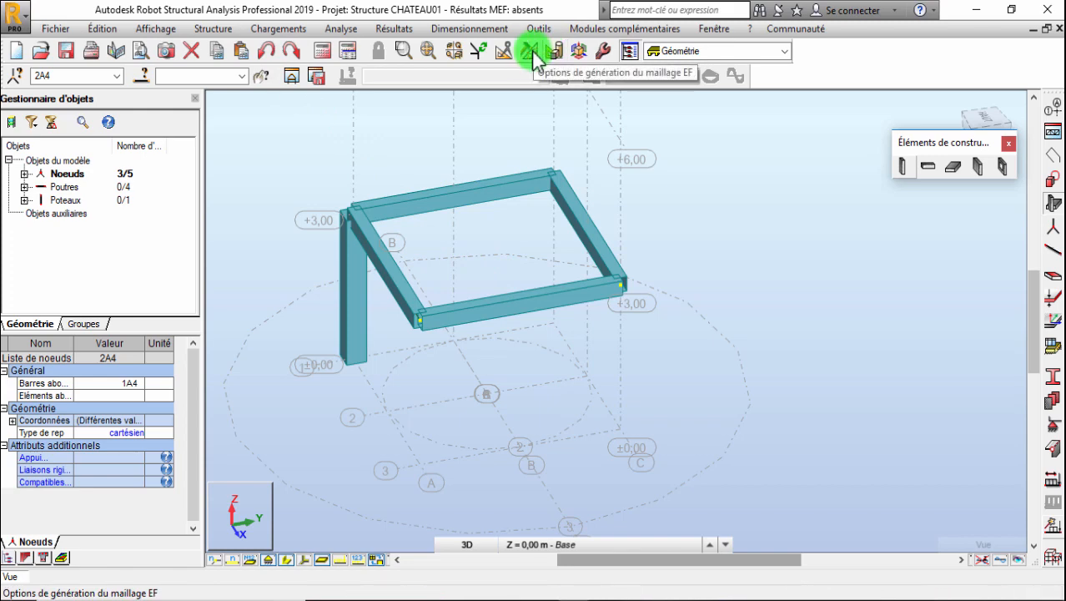
- Open the Translation command for the selected nodes
click(498, 55)
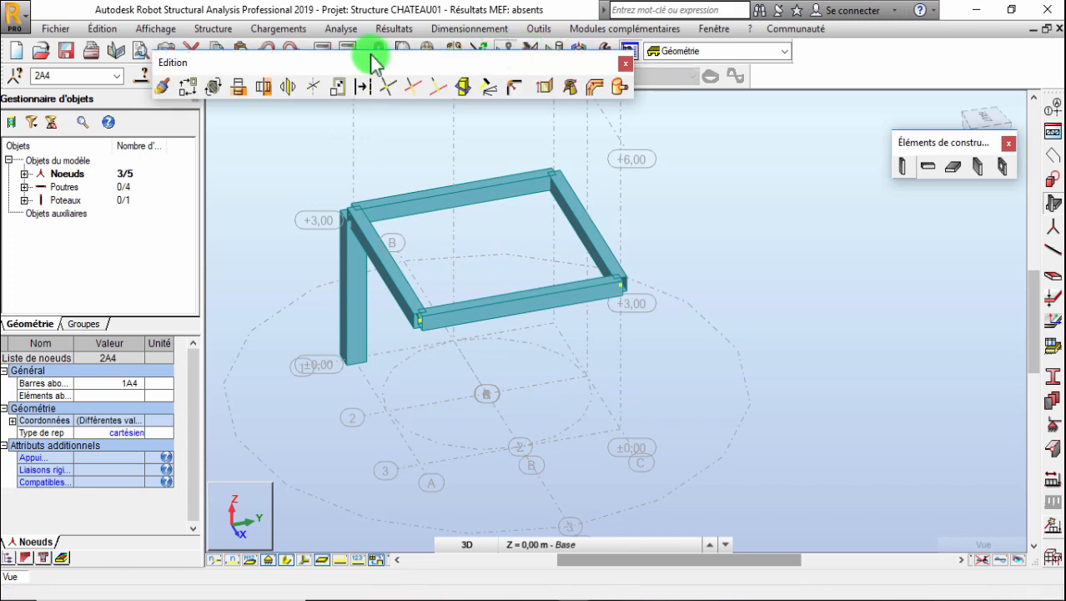
click(184, 88)
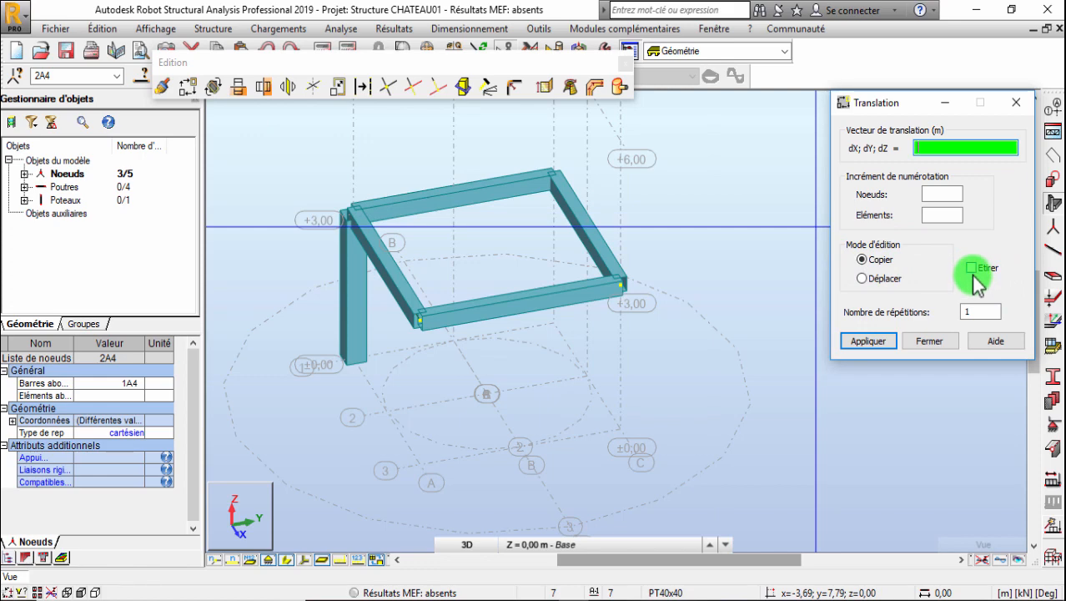
drag(921, 104, 612, 41)
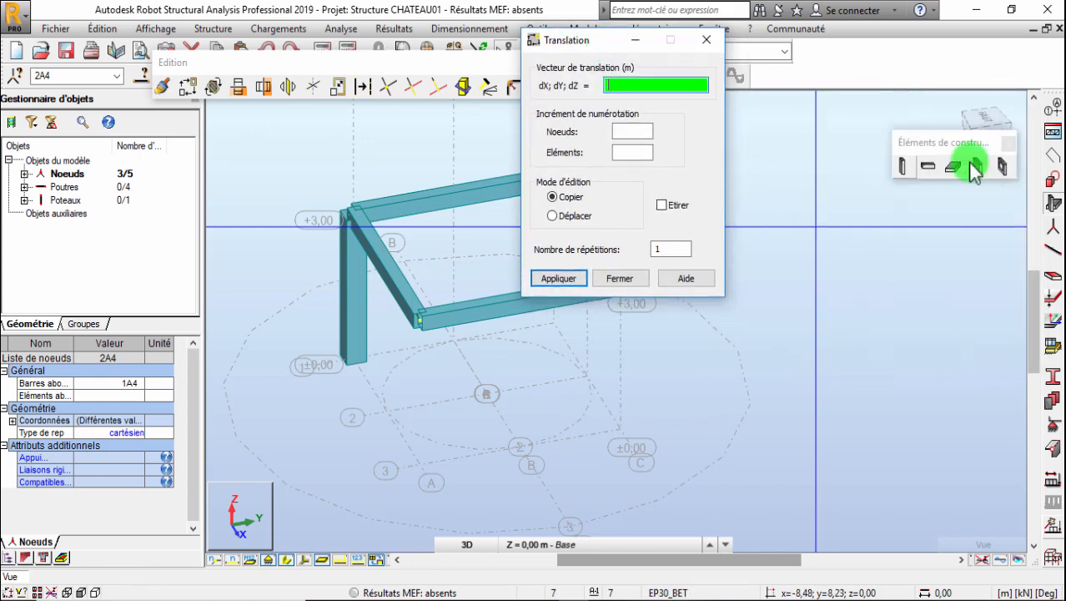
- Check that the column definition uses section PT40x40, and close it
click(904, 169)
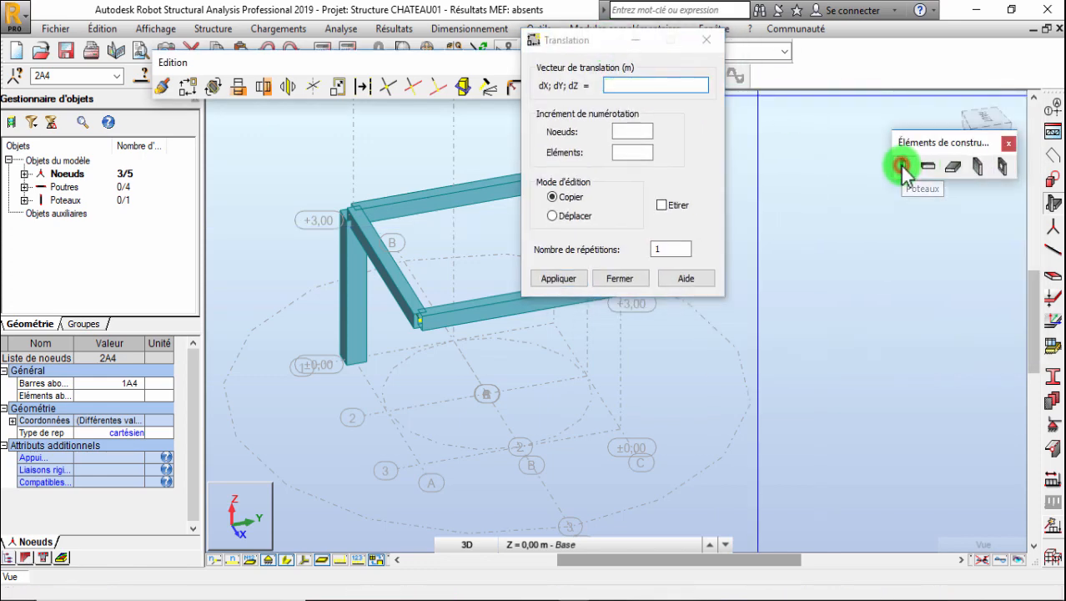
click(938, 213)
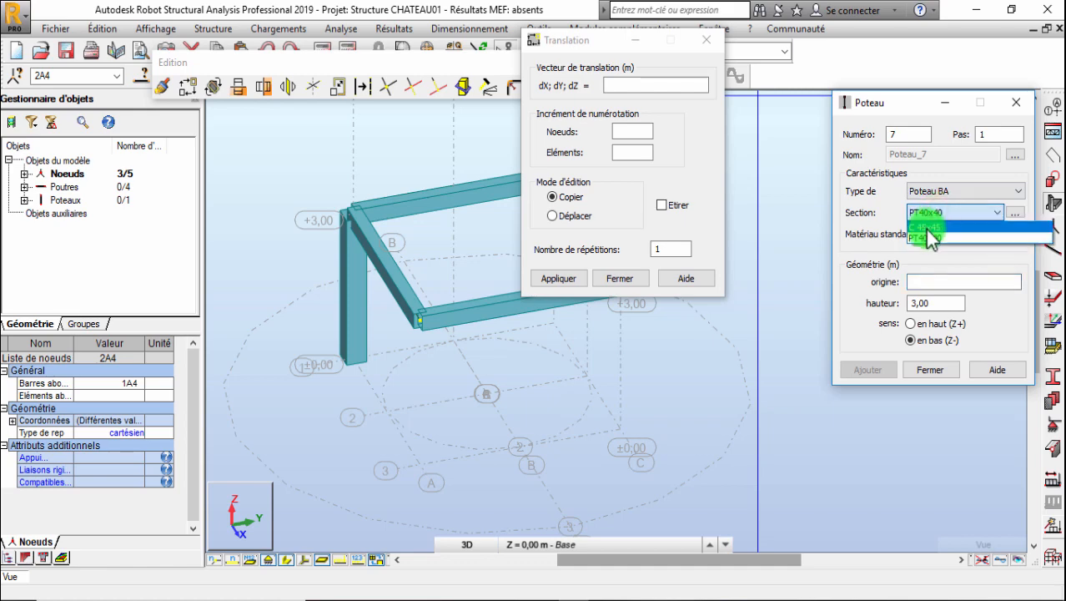
click(929, 237)
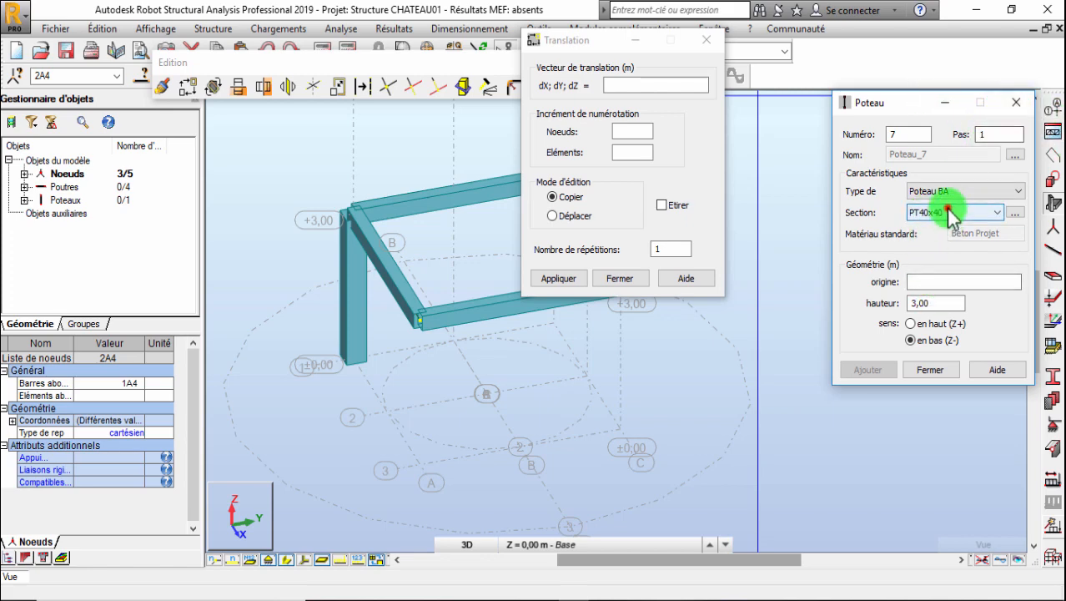
click(1016, 104)
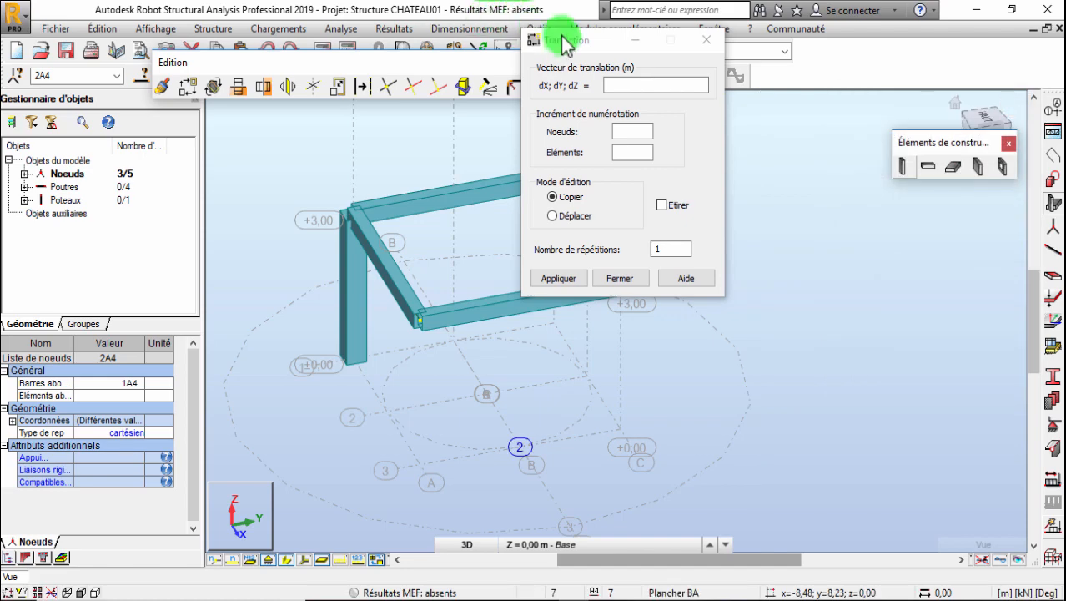
- Copy the three selected corner nodes by the vector 0 0 -3 with Etirer enabled to create the missing columns
drag(562, 39, 798, 120)
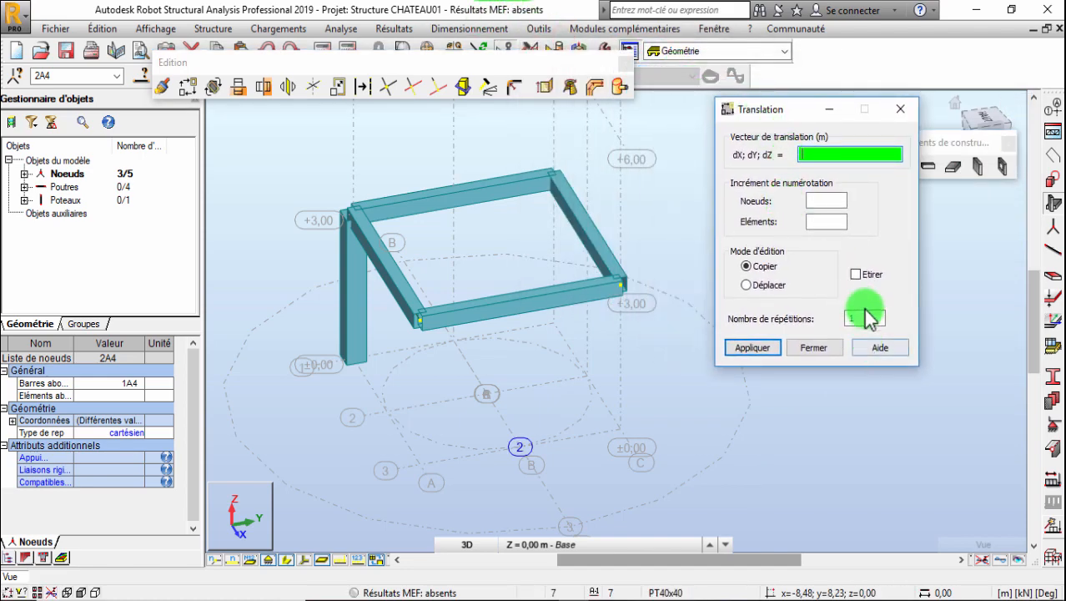
click(855, 274)
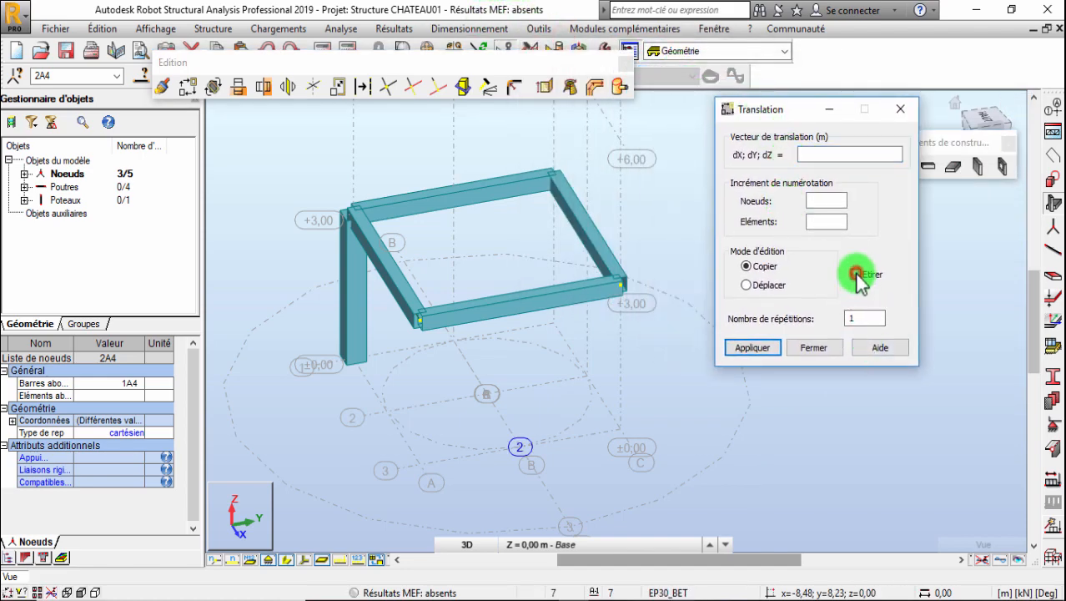
click(807, 155)
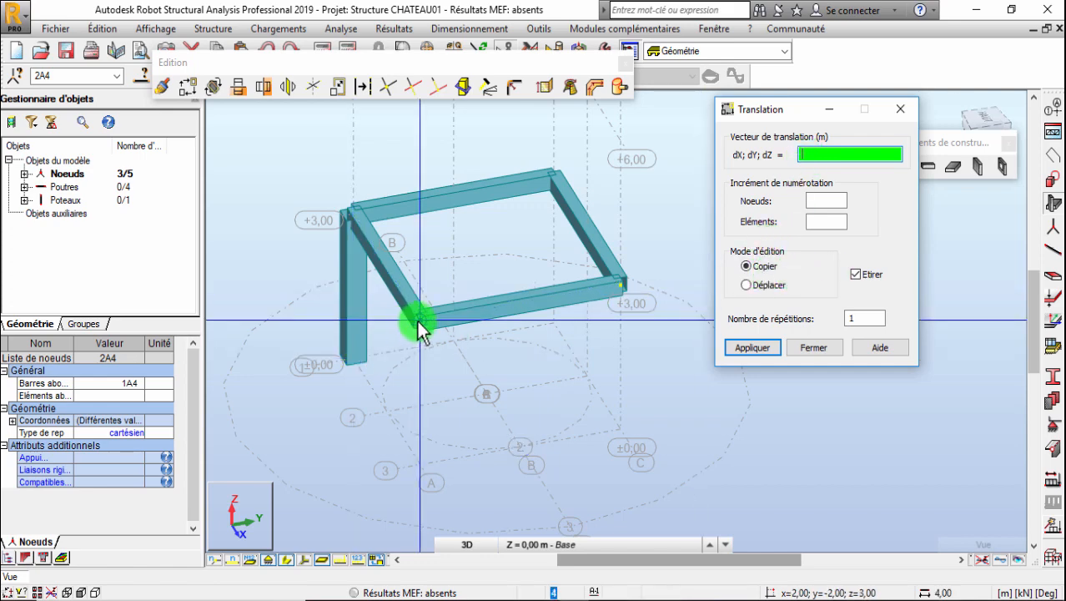
click(704, 150)
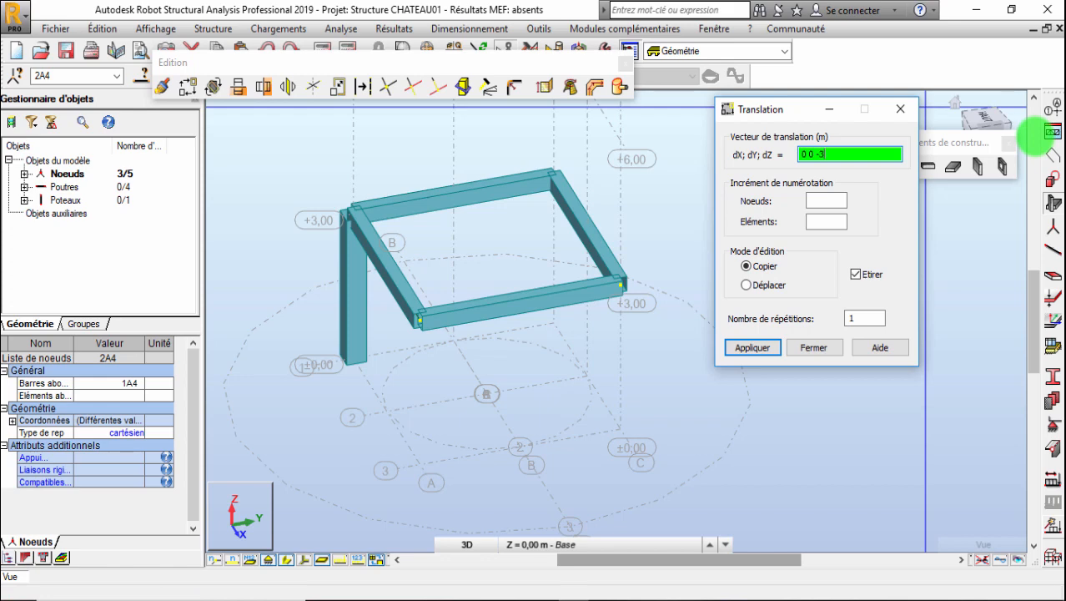
click(761, 349)
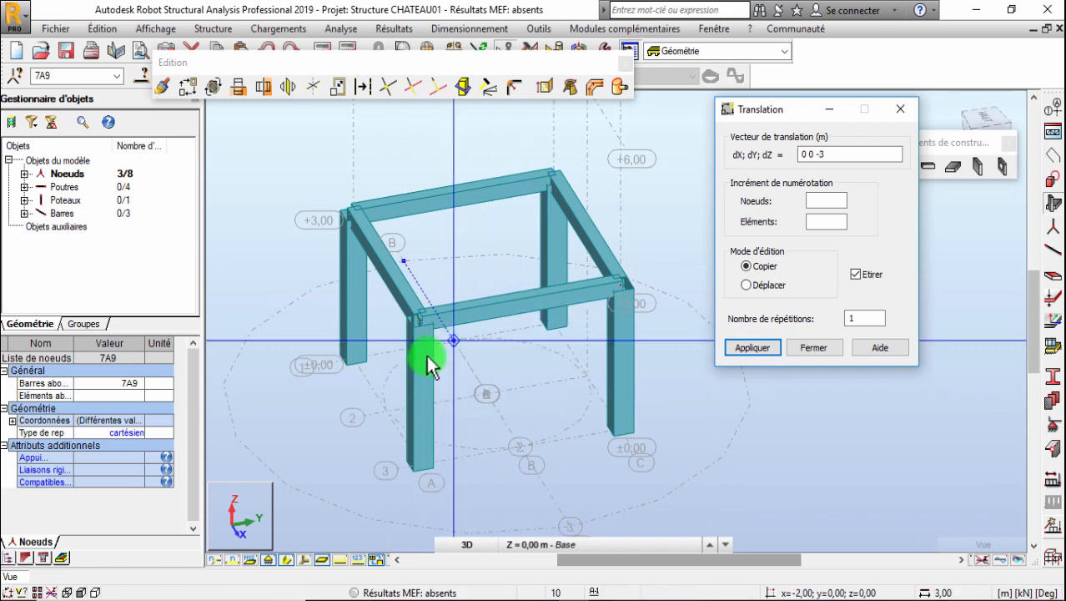
- Close the translation settings and check the section property of the copied column at the front corner
scroll(421, 343, up, 2)
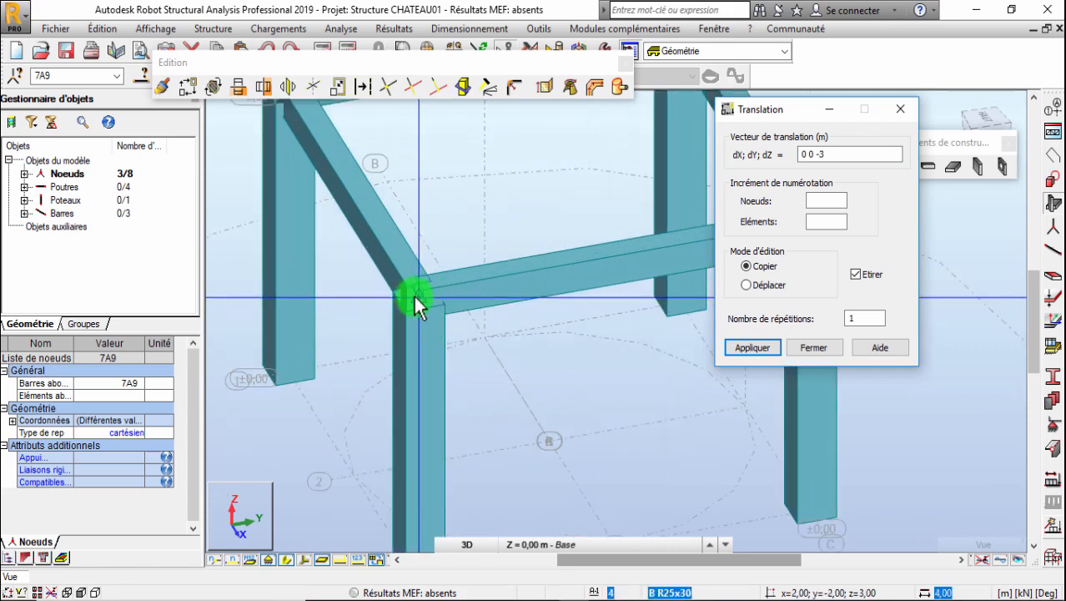
scroll(421, 288, down, 3)
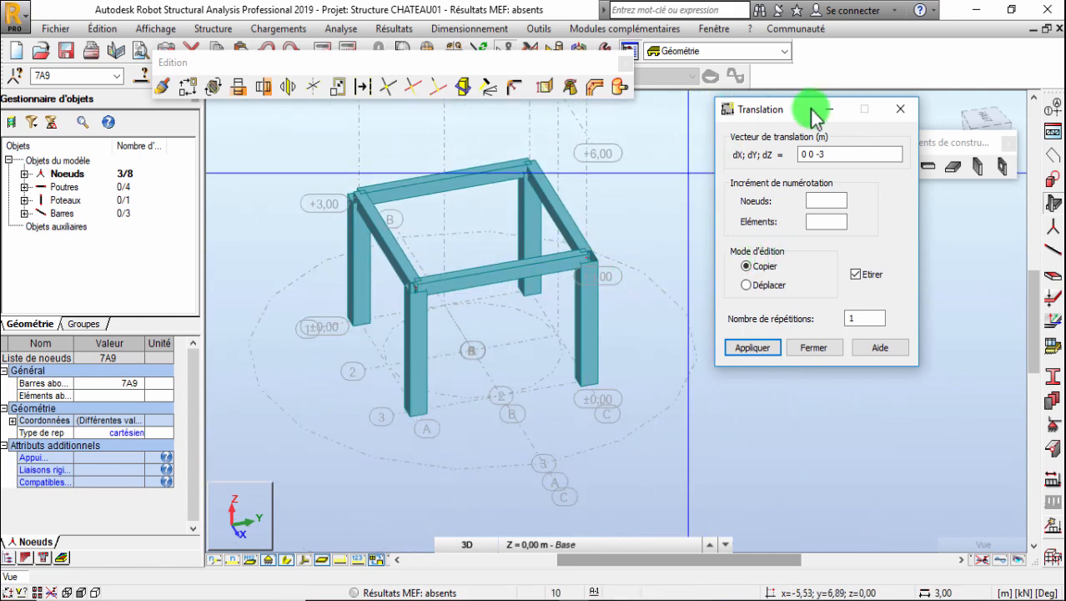
click(894, 110)
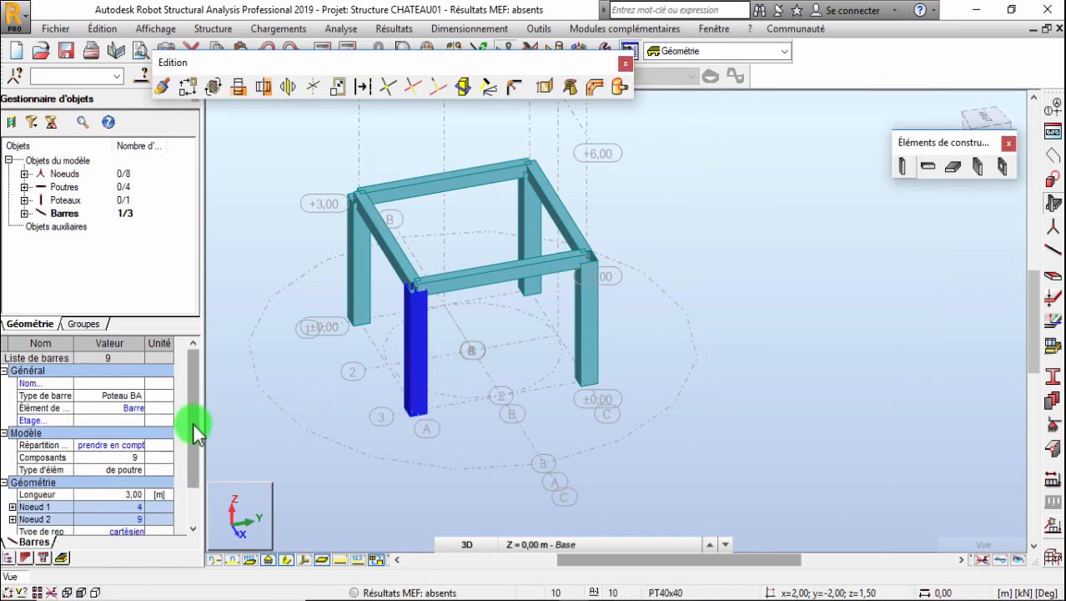
drag(193, 422, 145, 463)
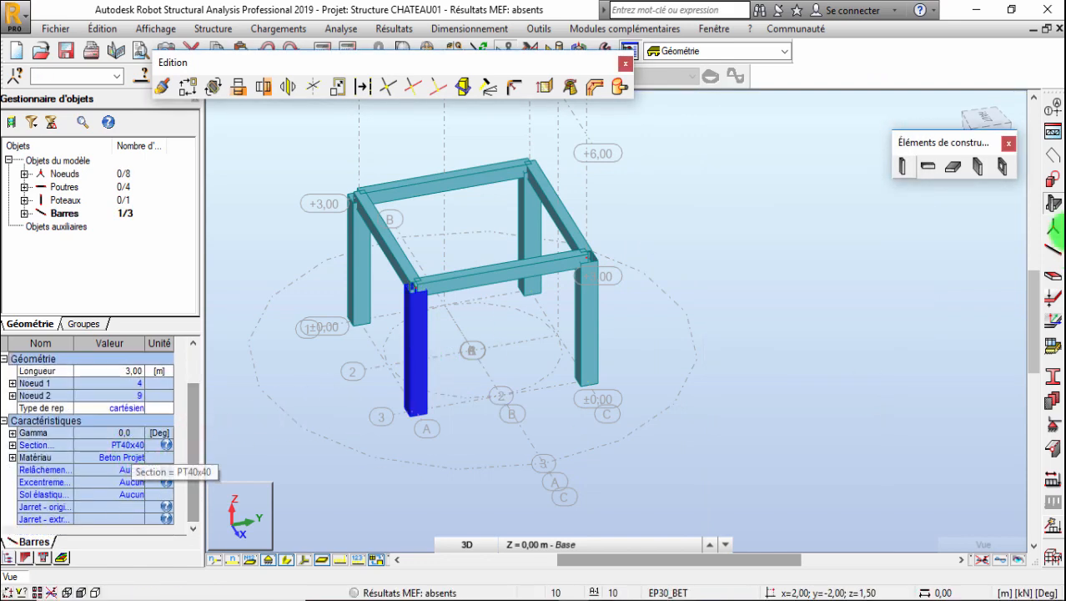
click(909, 251)
- Try the section C 45x45 in the column definition, set it back to PT40x40 and close the definition
click(902, 166)
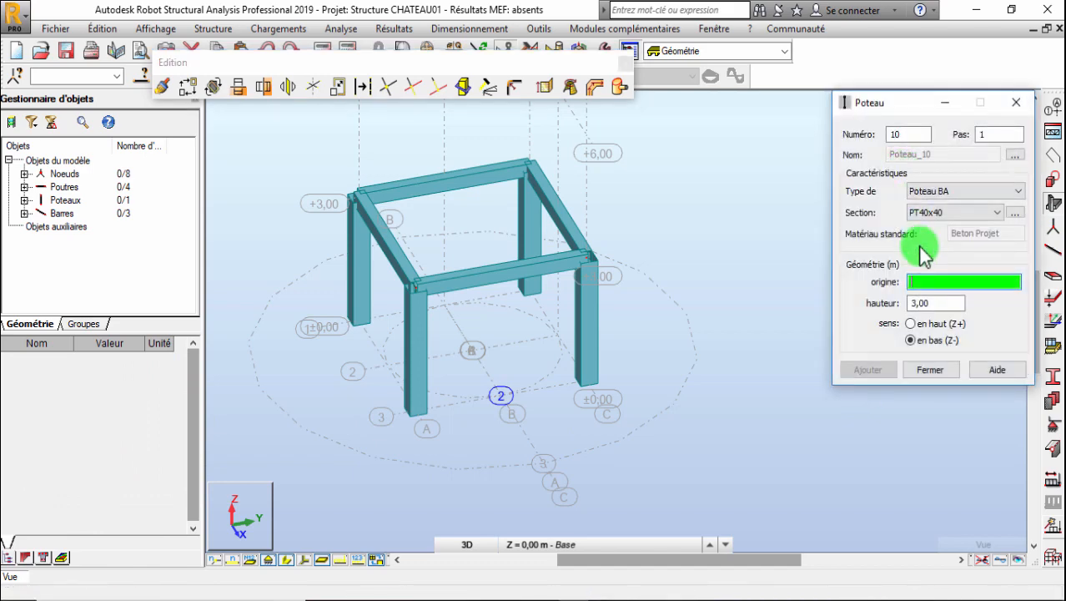
click(940, 213)
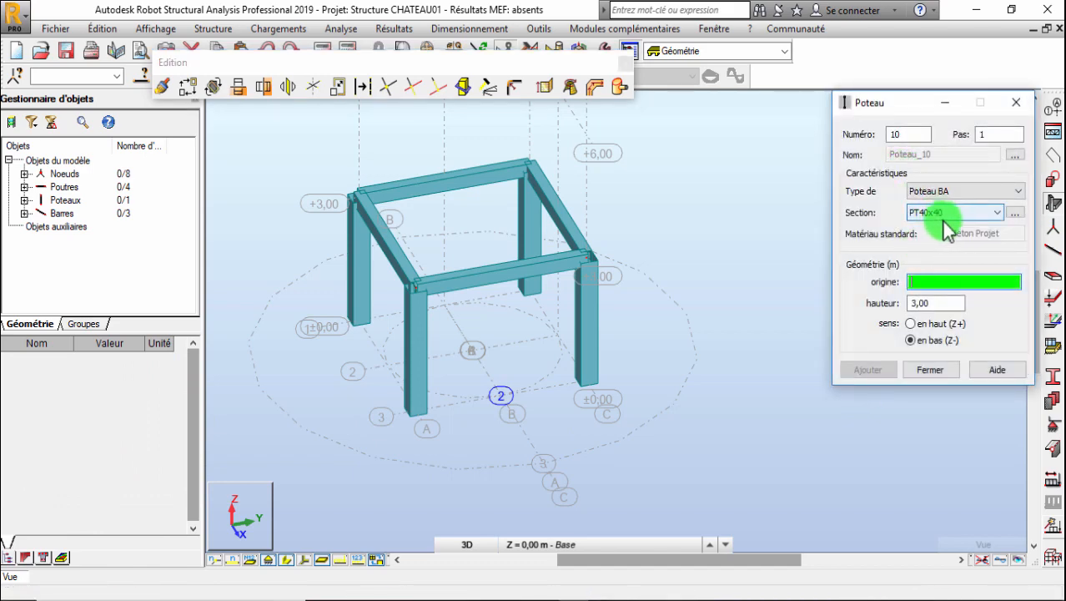
click(941, 215)
click(933, 231)
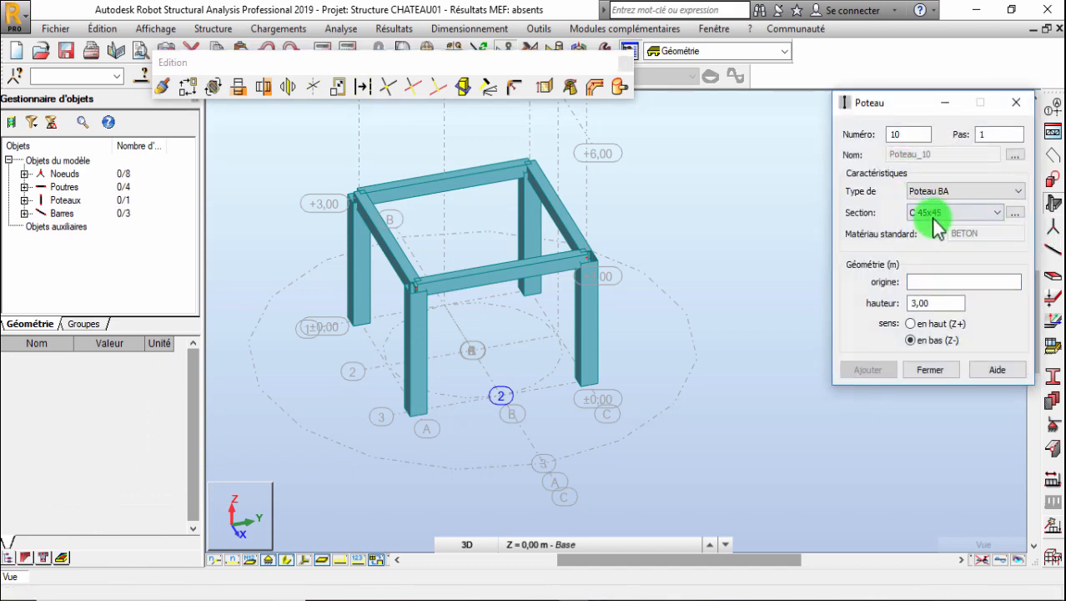
scroll(433, 304, up, 3)
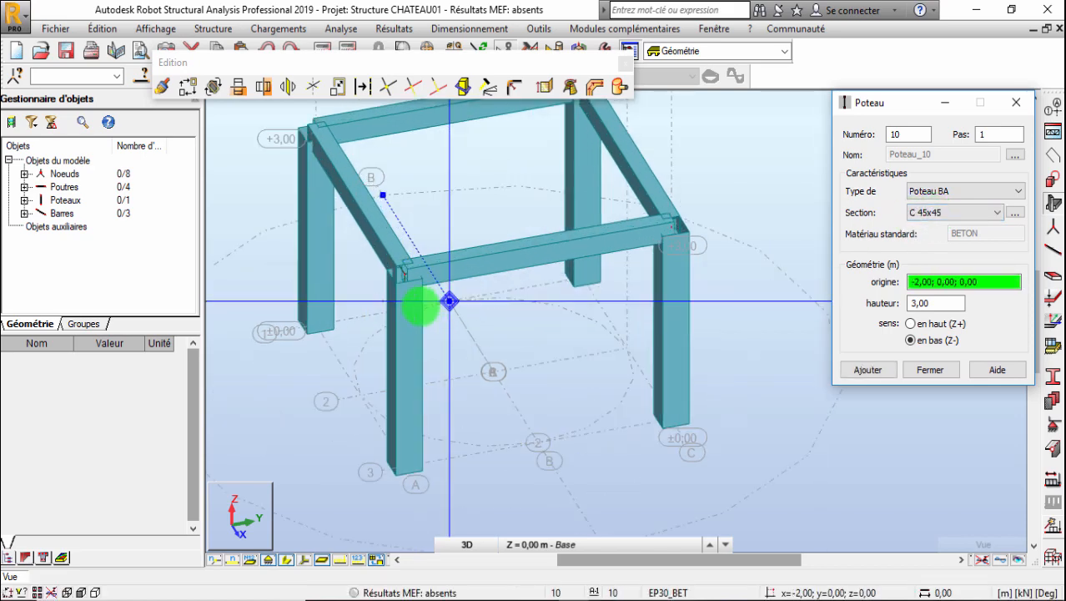
click(968, 214)
click(968, 213)
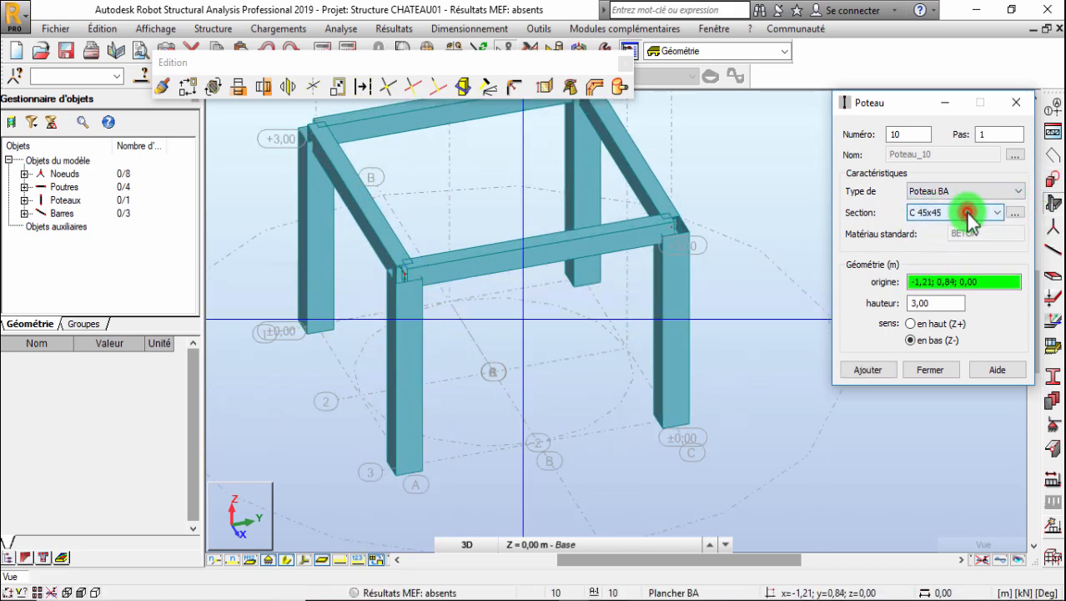
click(972, 219)
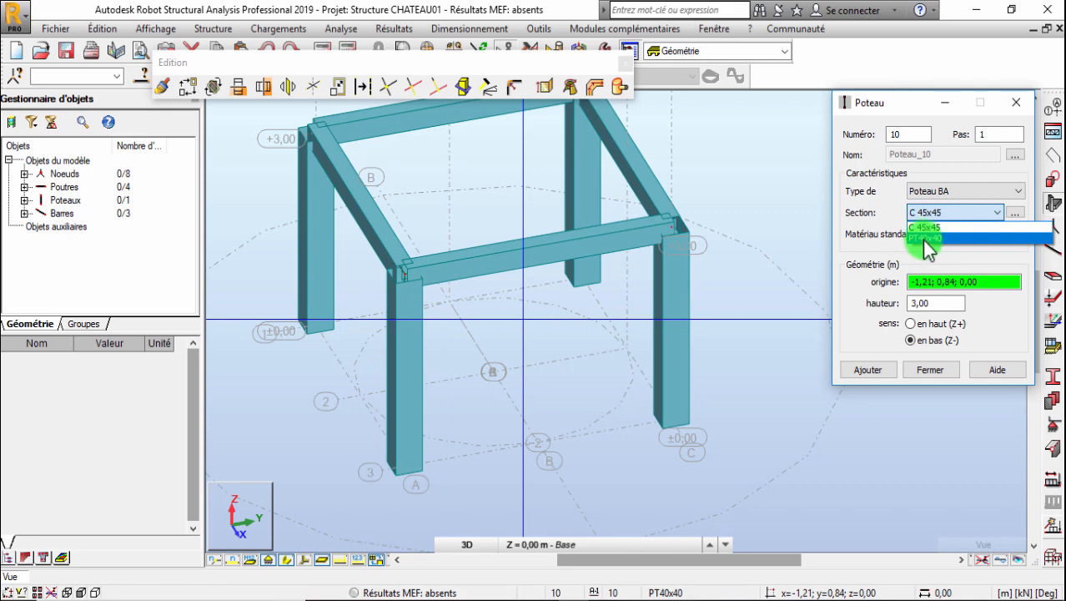
click(925, 239)
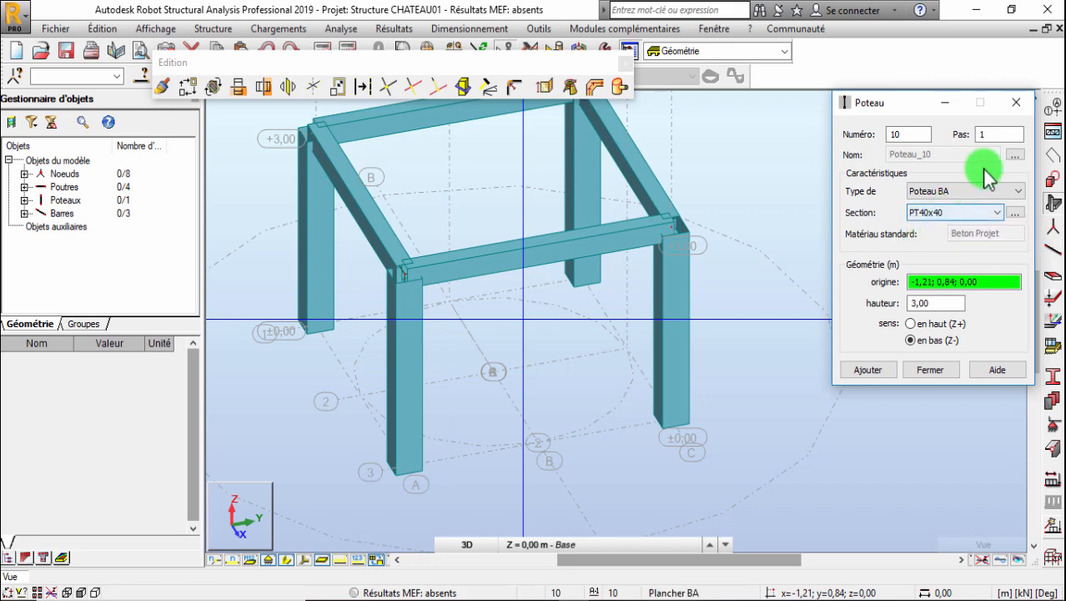
click(1016, 102)
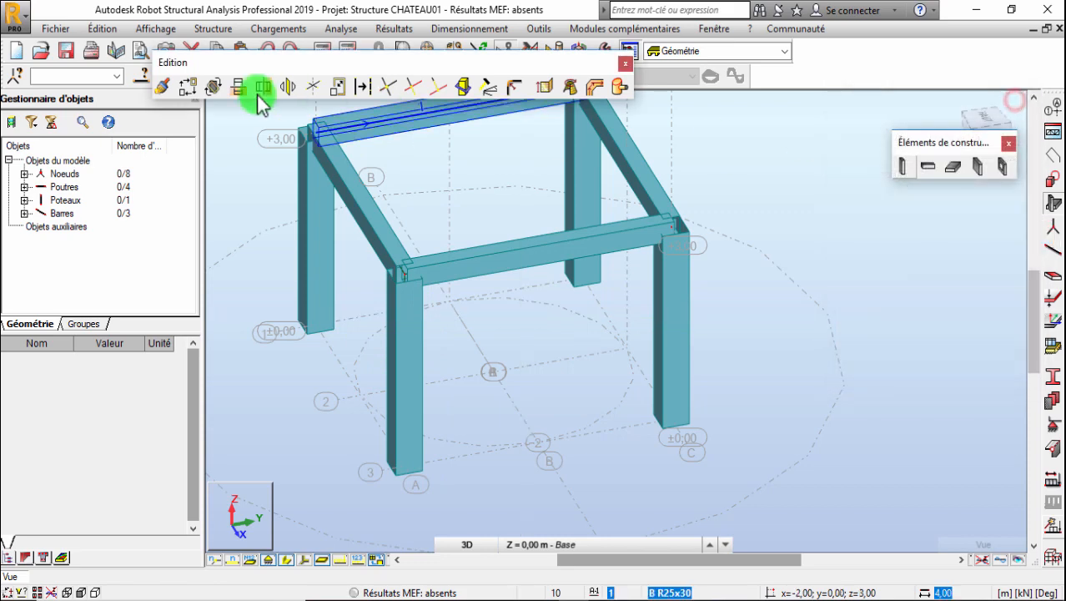
click(188, 85)
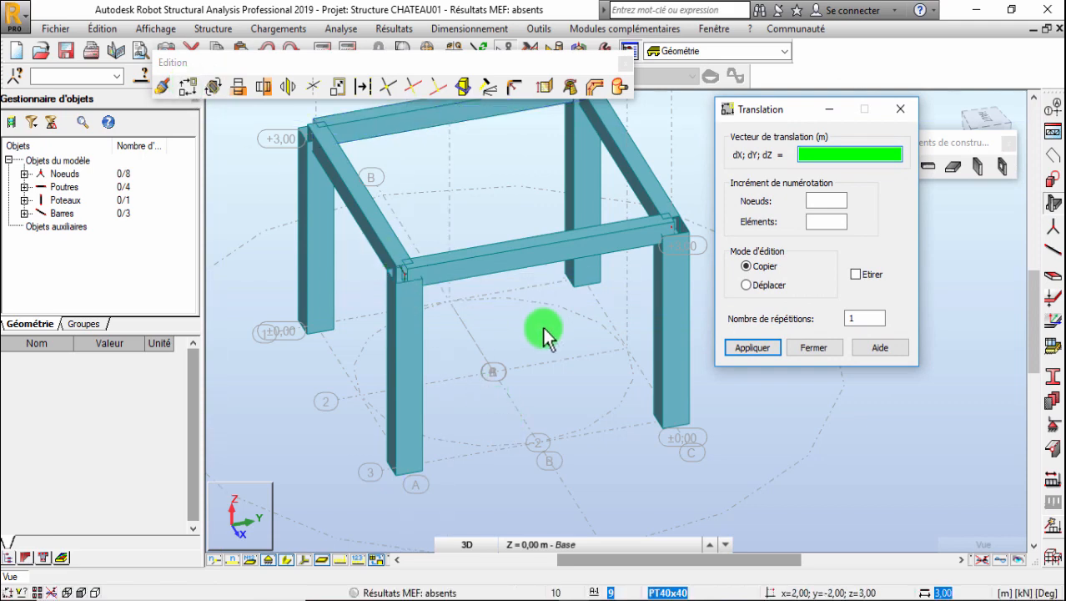
click(854, 275)
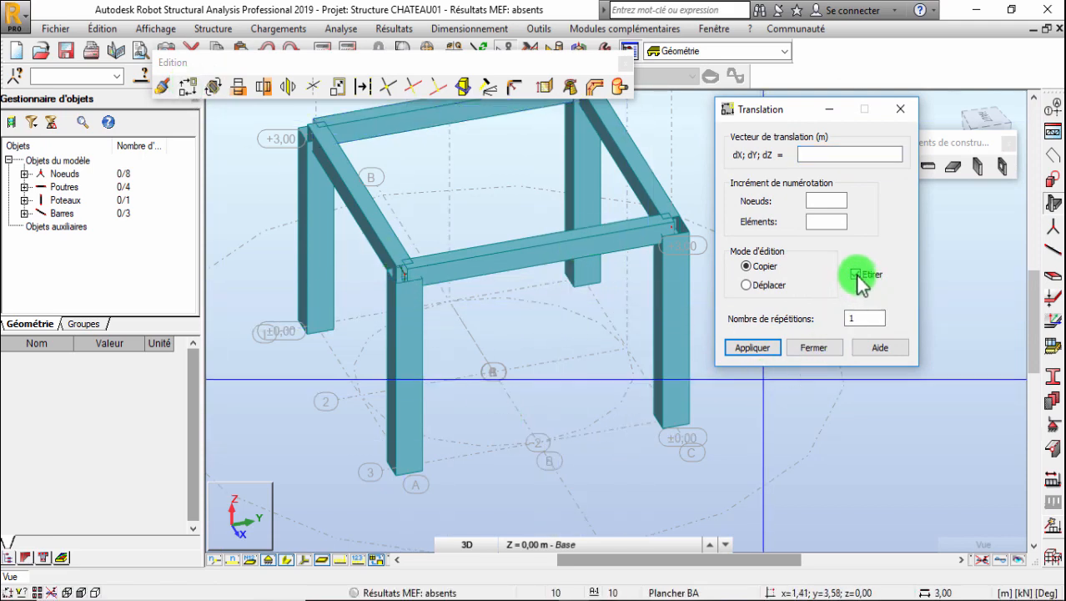
click(900, 110)
- Select the entire first-level frame, including all its beams, columns and nodes
scroll(442, 446, down, 2)
scroll(424, 379, down, 3)
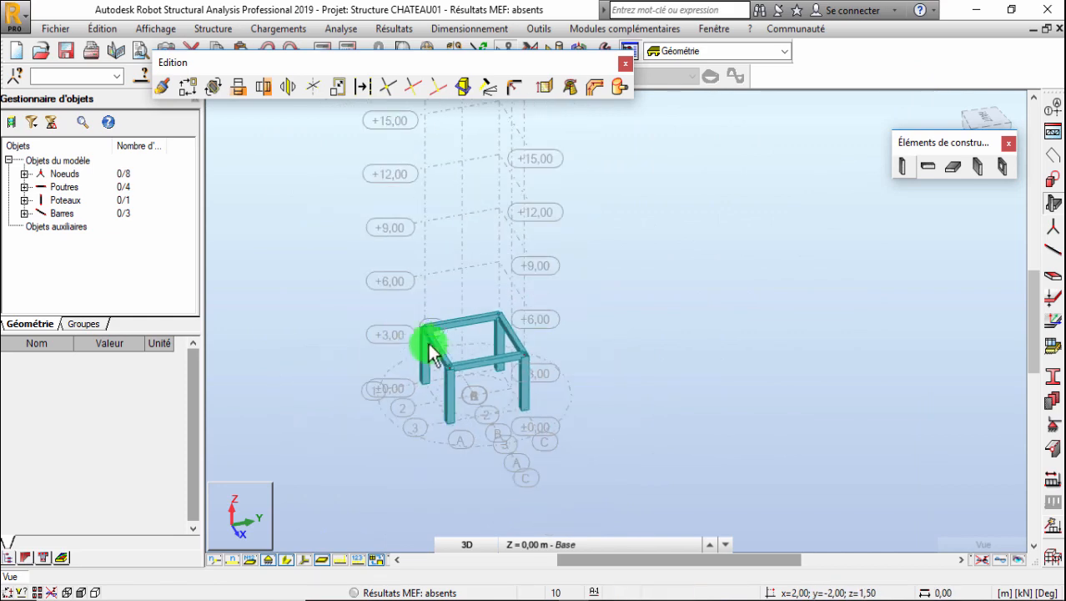
scroll(454, 340, up, 2)
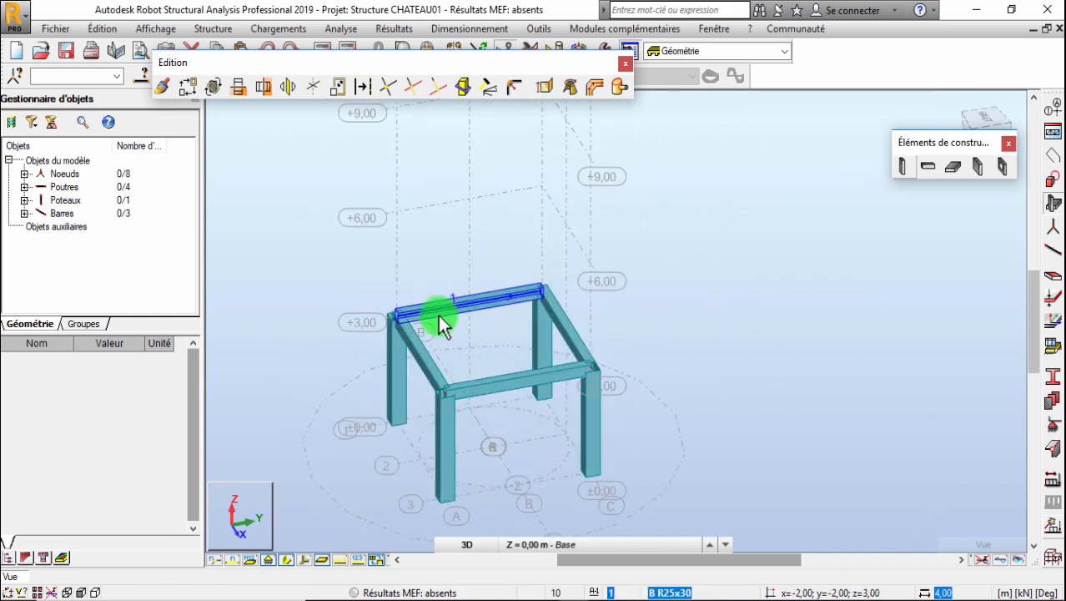
right_click(568, 205)
click(592, 273)
drag(531, 279, 525, 315)
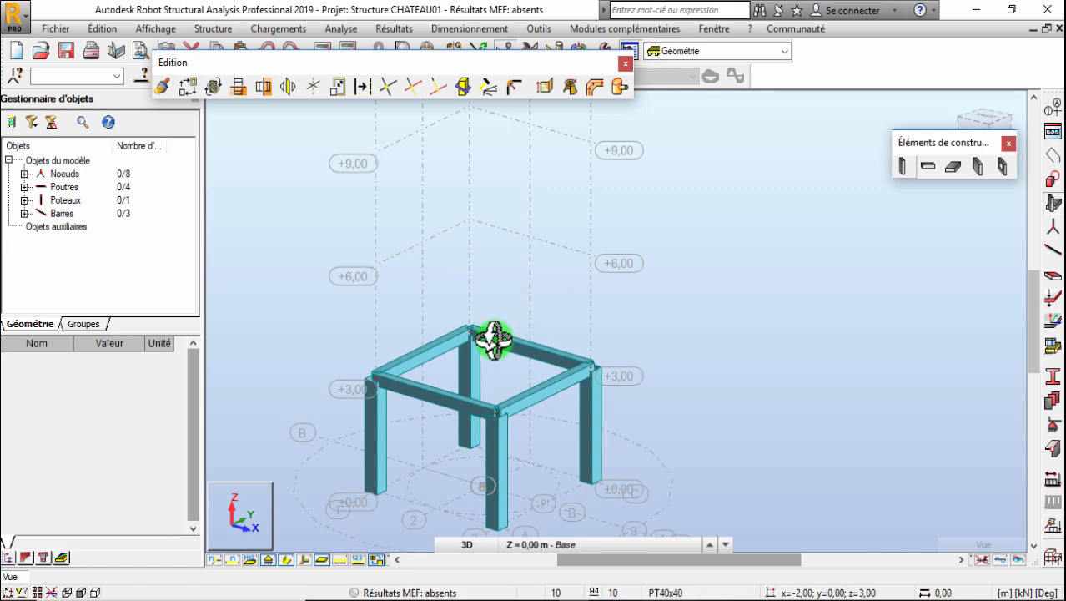
scroll(507, 334, down, 5)
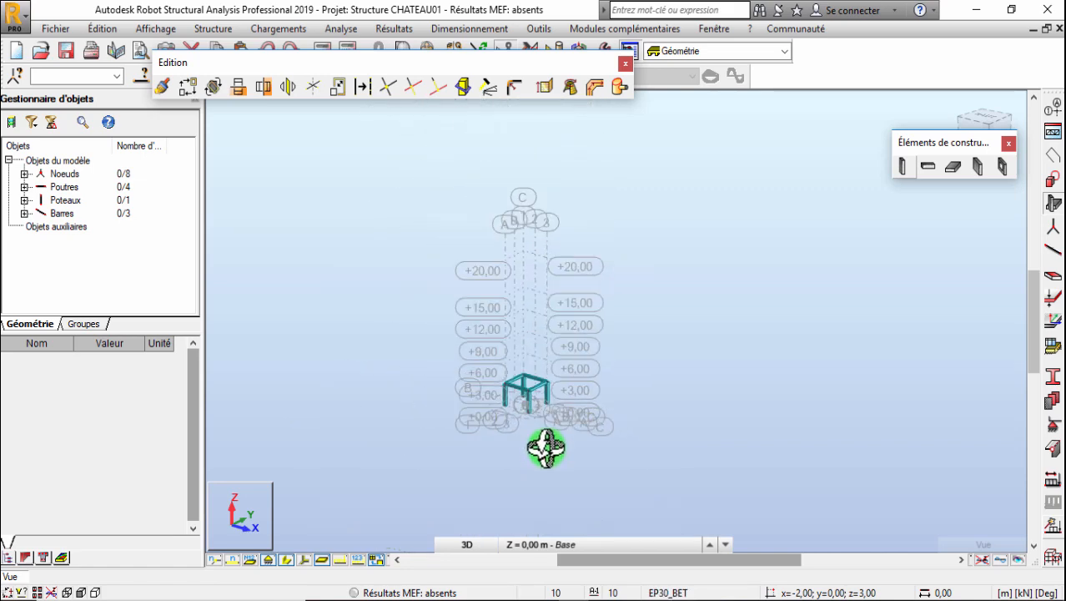
scroll(538, 329, up, 4)
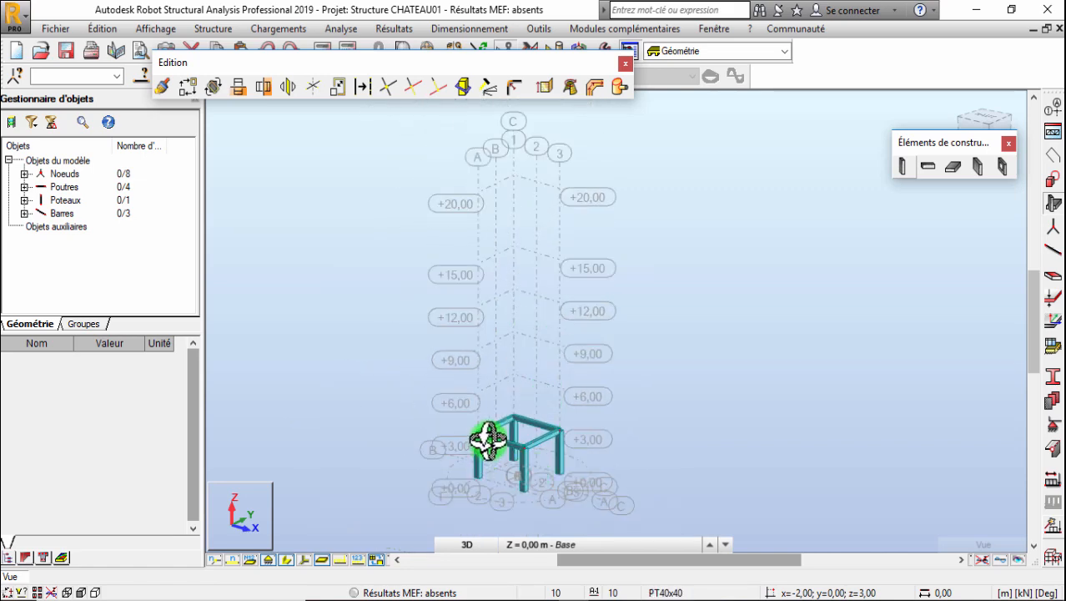
scroll(488, 440, up, 1)
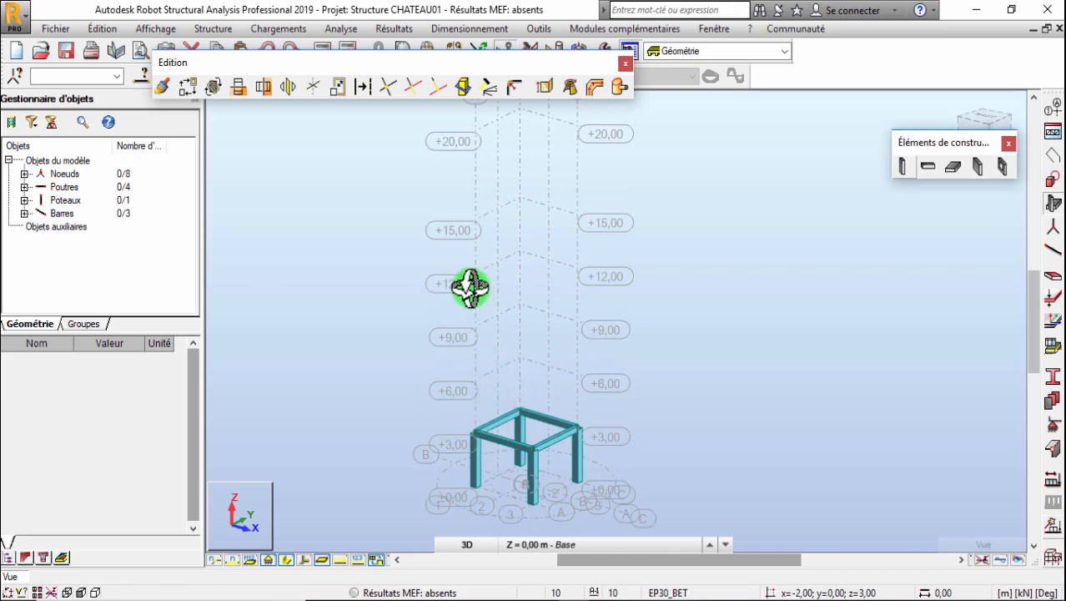
scroll(492, 279, down, 1)
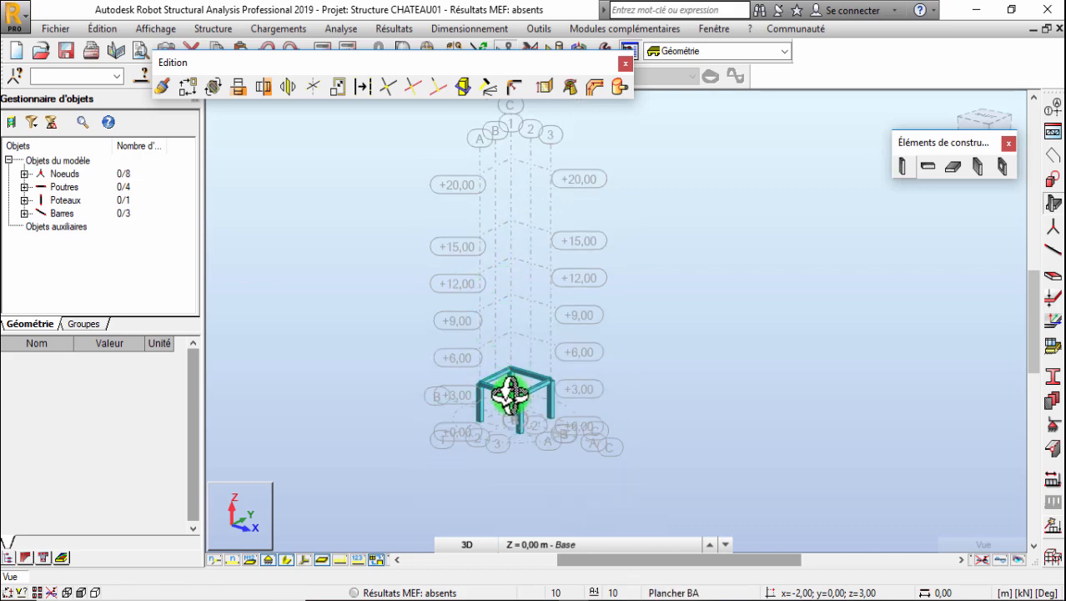
drag(510, 396, 499, 381)
right_click(672, 251)
click(656, 285)
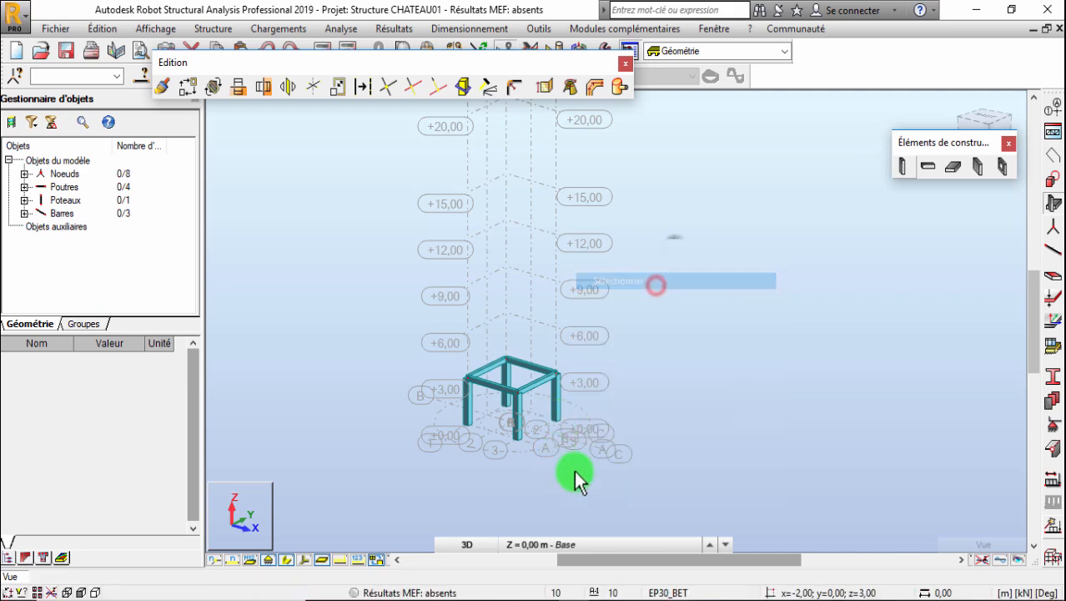
drag(650, 500, 408, 278)
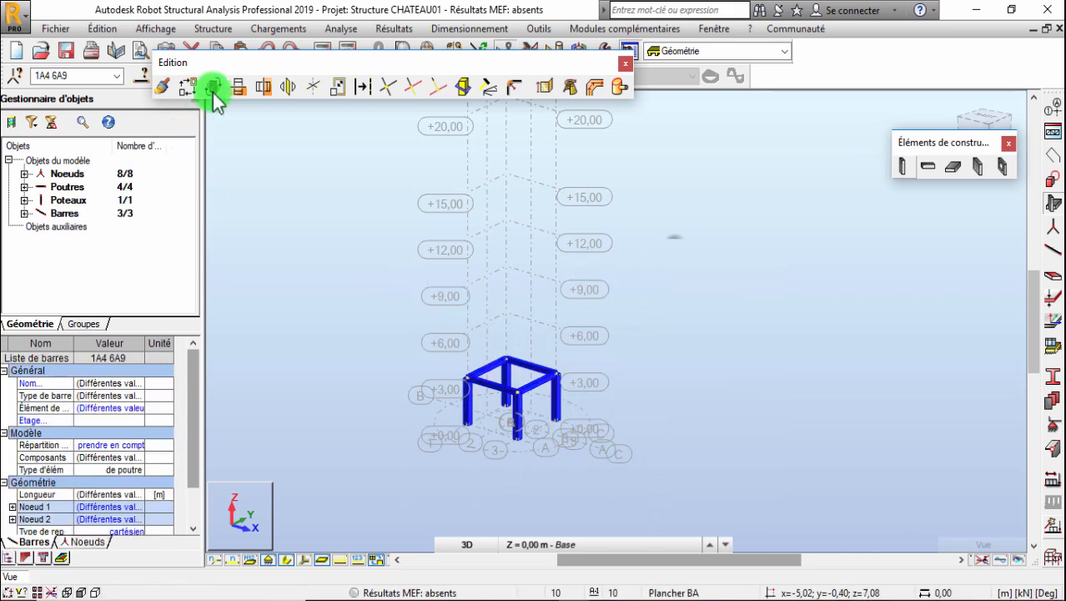
- Copy the selected first-level frame upward by the vector 0 0 3 with 4 repetitions, without Etirer, and close the translation settings
click(189, 85)
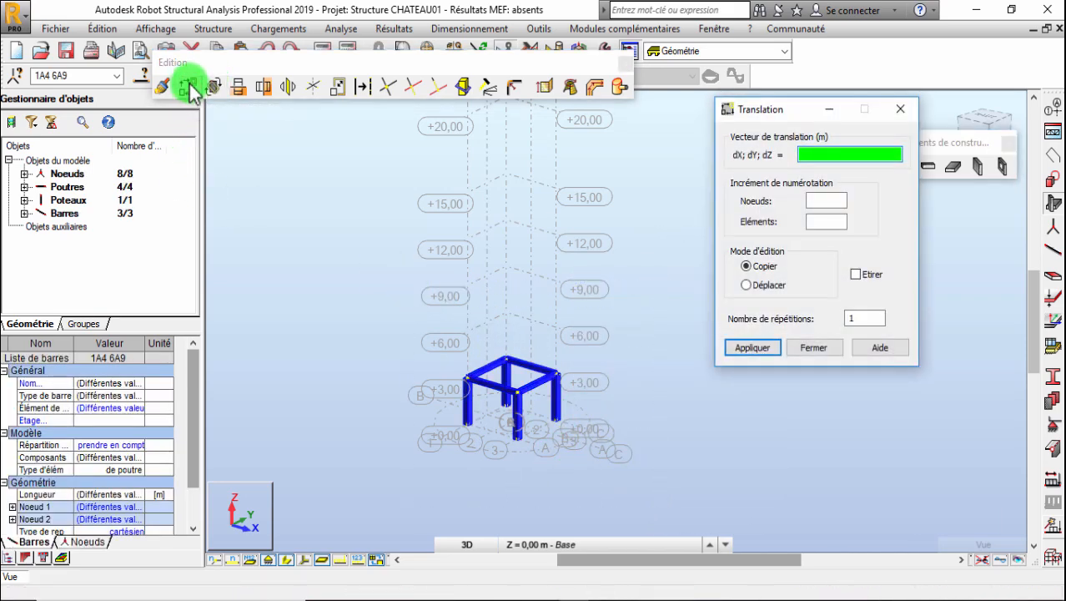
click(102, 29)
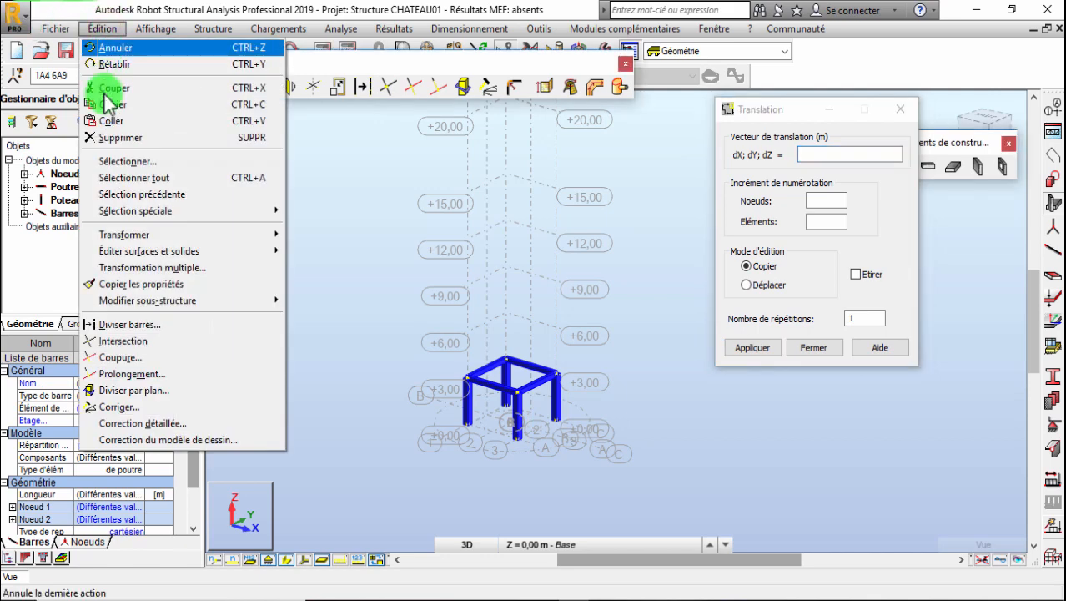
mouse_move(178, 234)
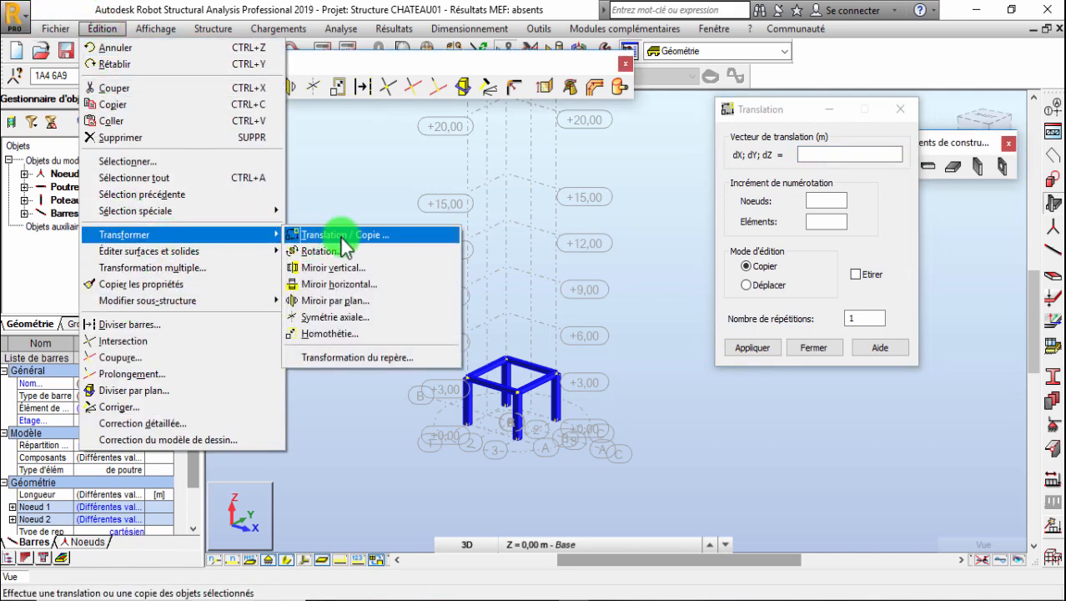
click(756, 113)
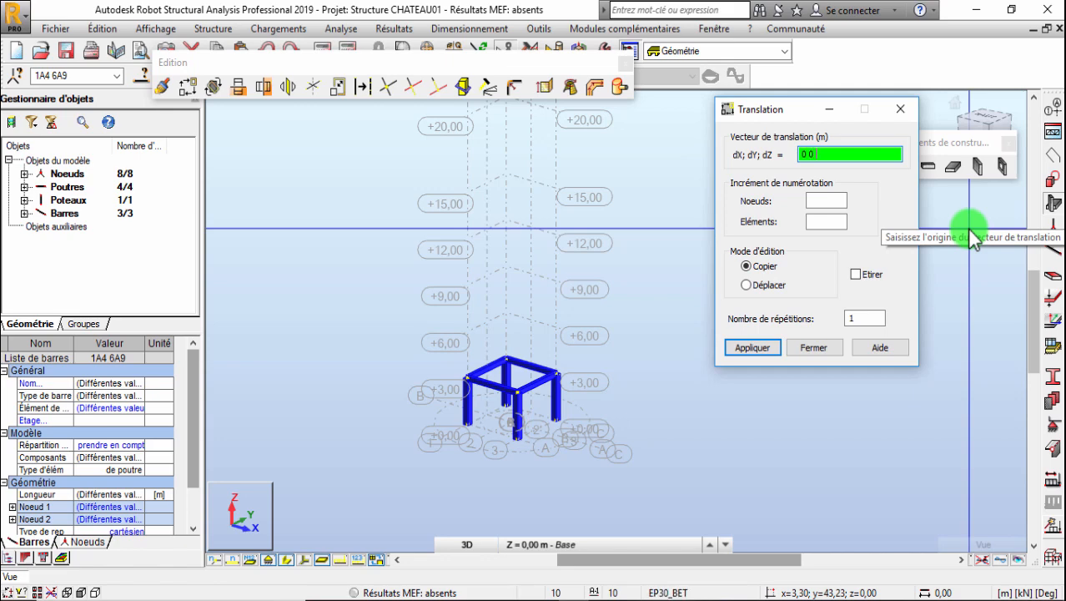
text(3)
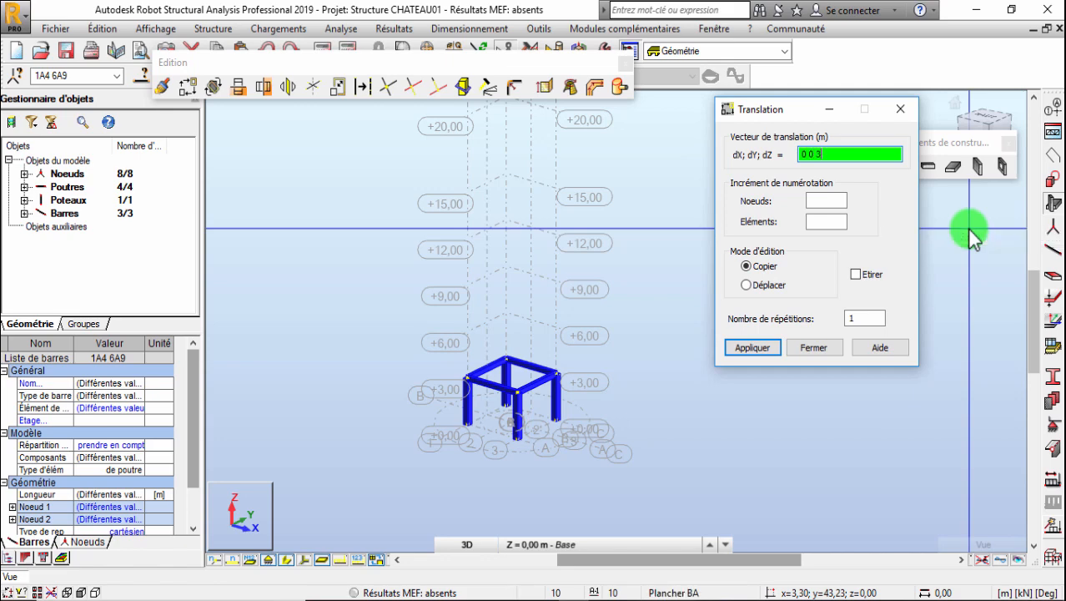
scroll(467, 405, up, 3)
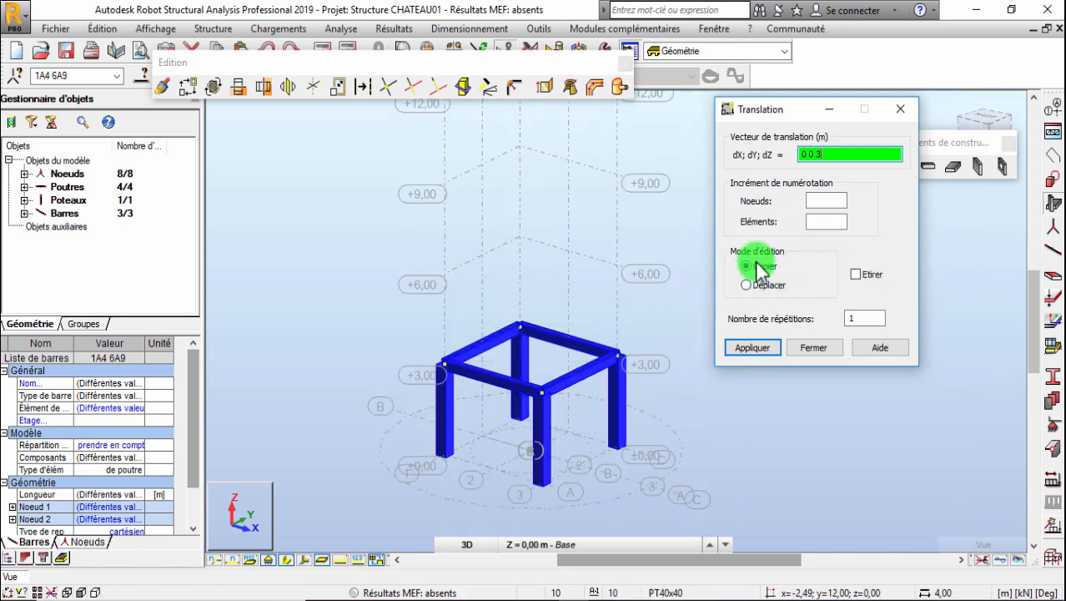
click(865, 320)
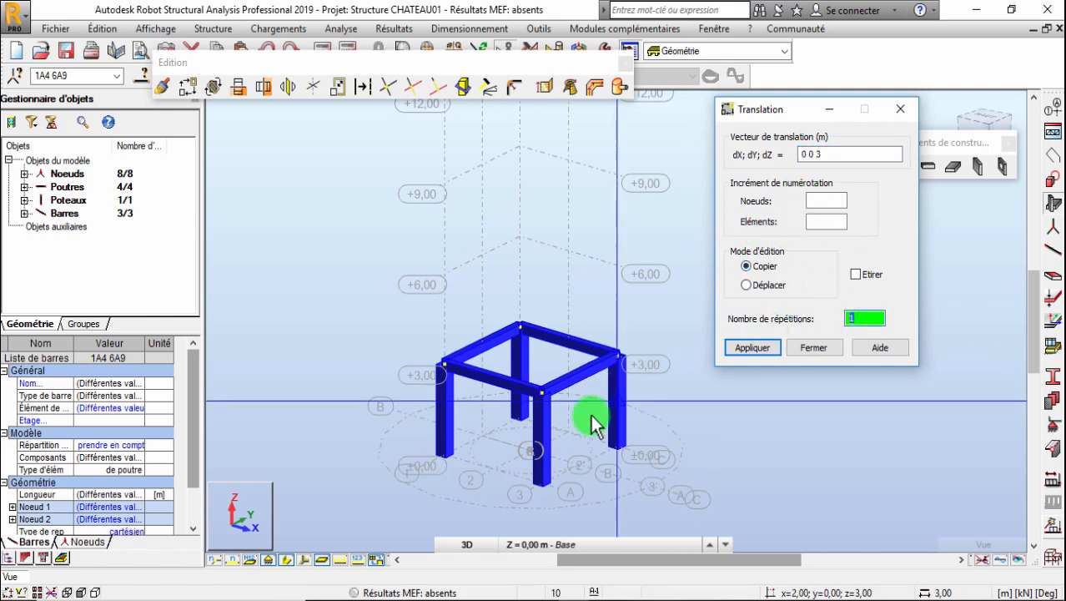
scroll(584, 413, down, 2)
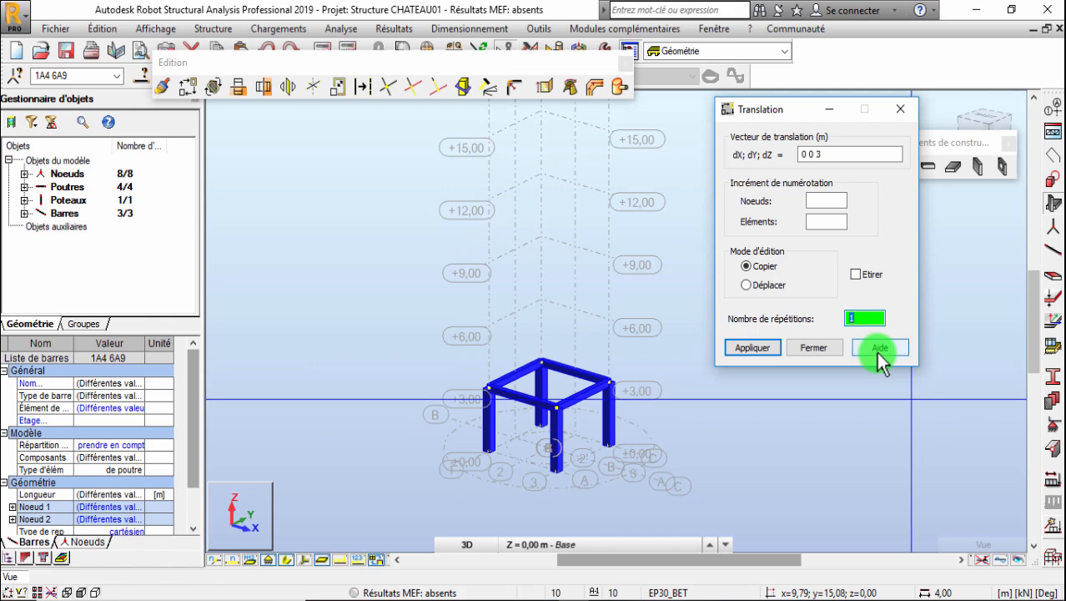
key(Return)
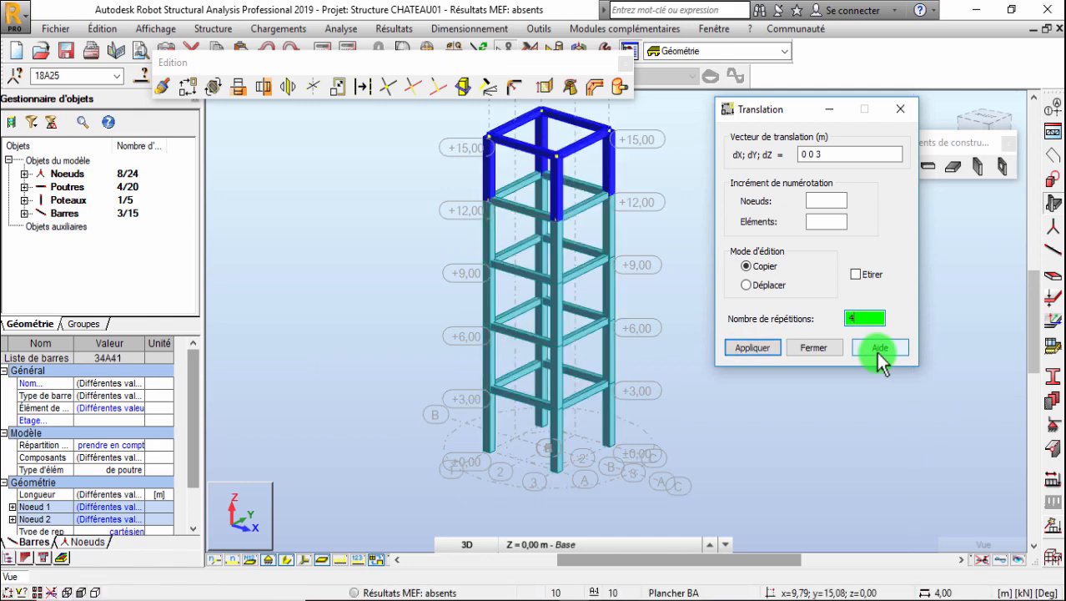
scroll(521, 388, down, 2)
scroll(507, 234, up, 3)
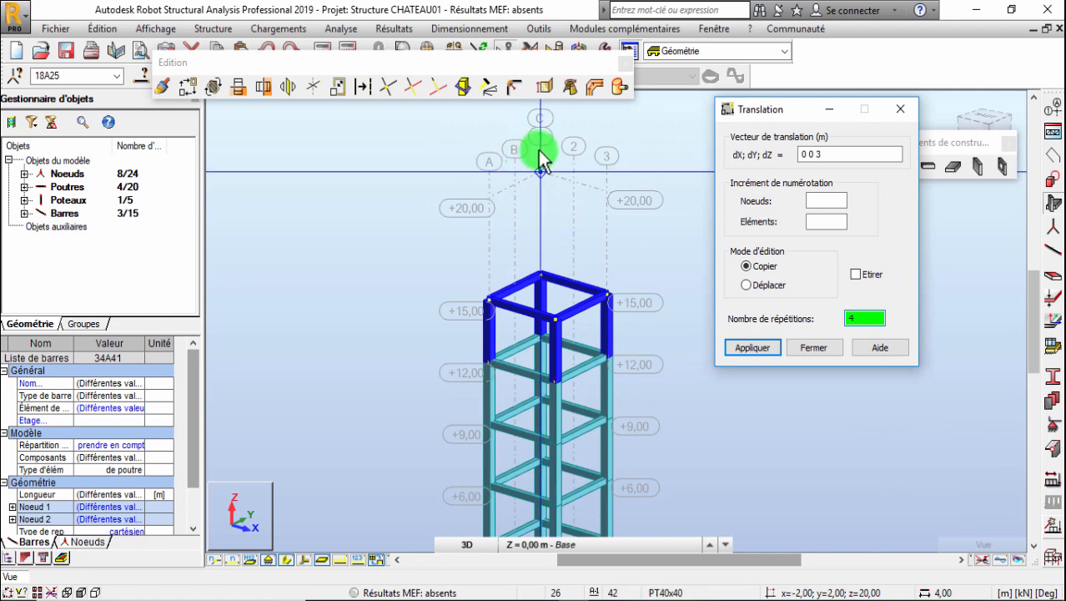
click(539, 155)
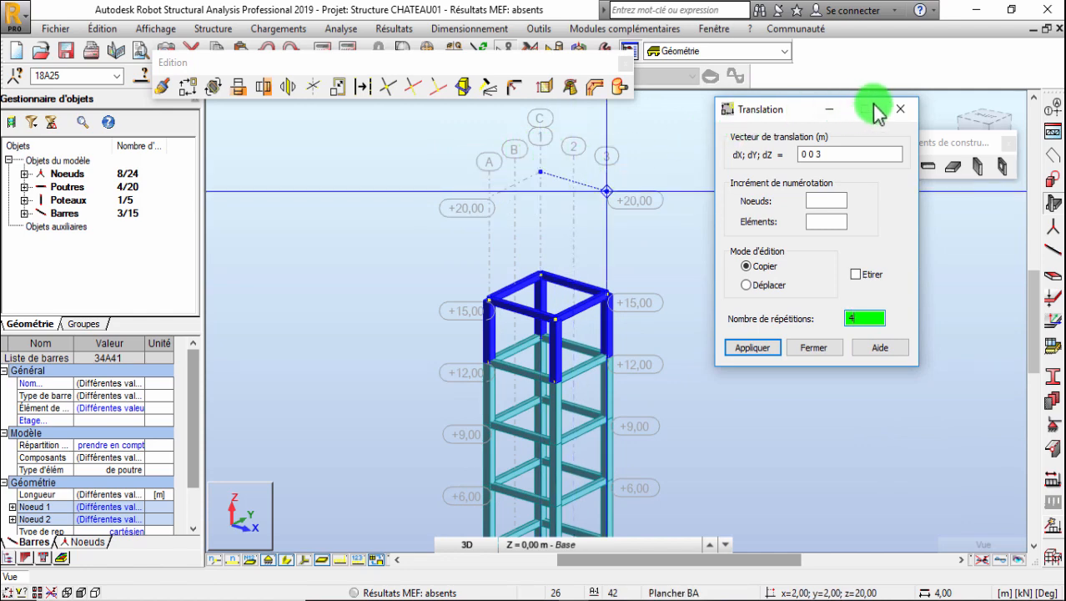
click(900, 113)
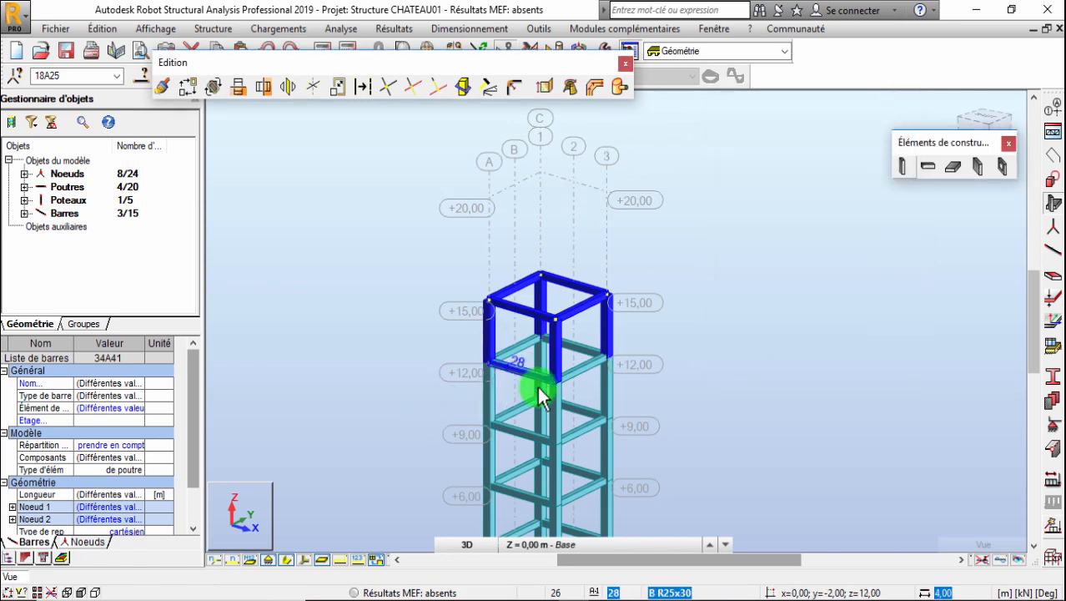
- Examine the stacked frame in 3D and switch to the Photos app to compare it with the reference photo Chateau 1.jpg
right_click(407, 216)
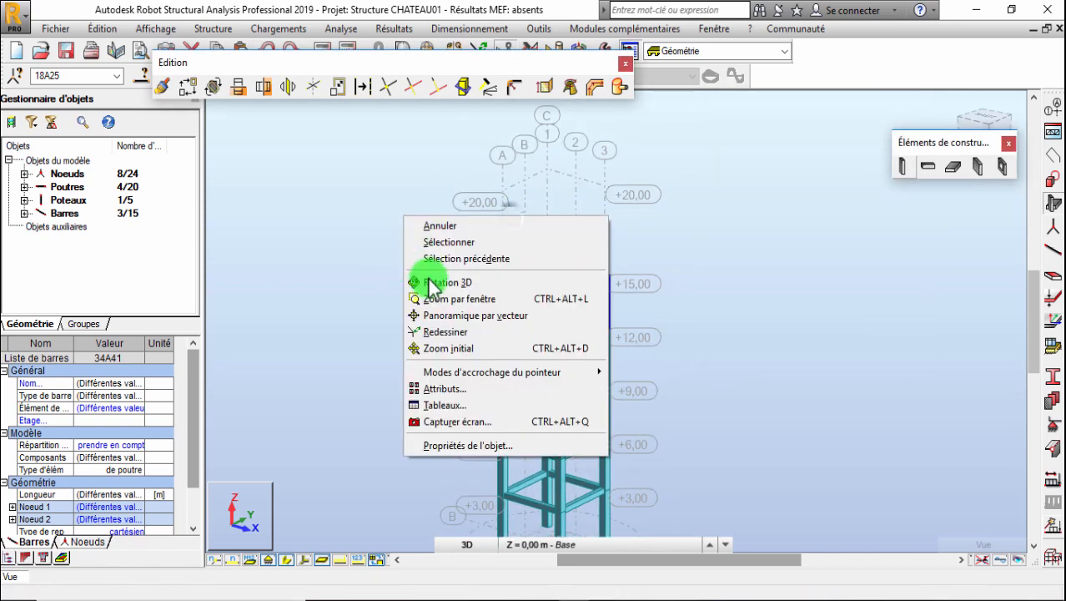
click(421, 275)
mouse_move(441, 280)
mouse_down()
mouse_move(542, 267)
mouse_move(552, 283)
mouse_move(512, 266)
mouse_move(500, 281)
mouse_move(716, 449)
mouse_up()
scroll(539, 213, down, 4)
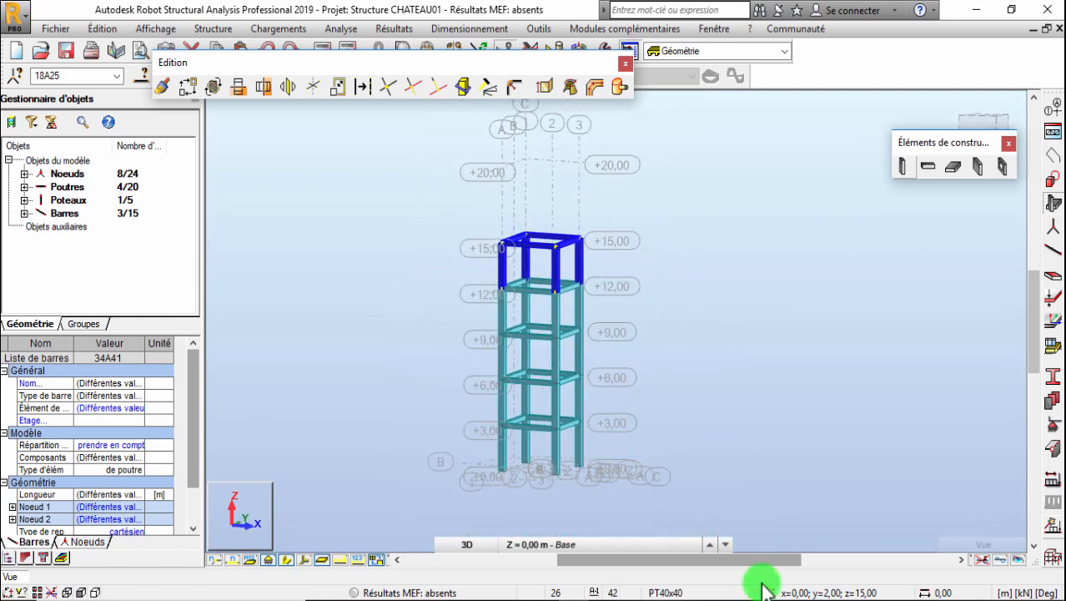
click(792, 599)
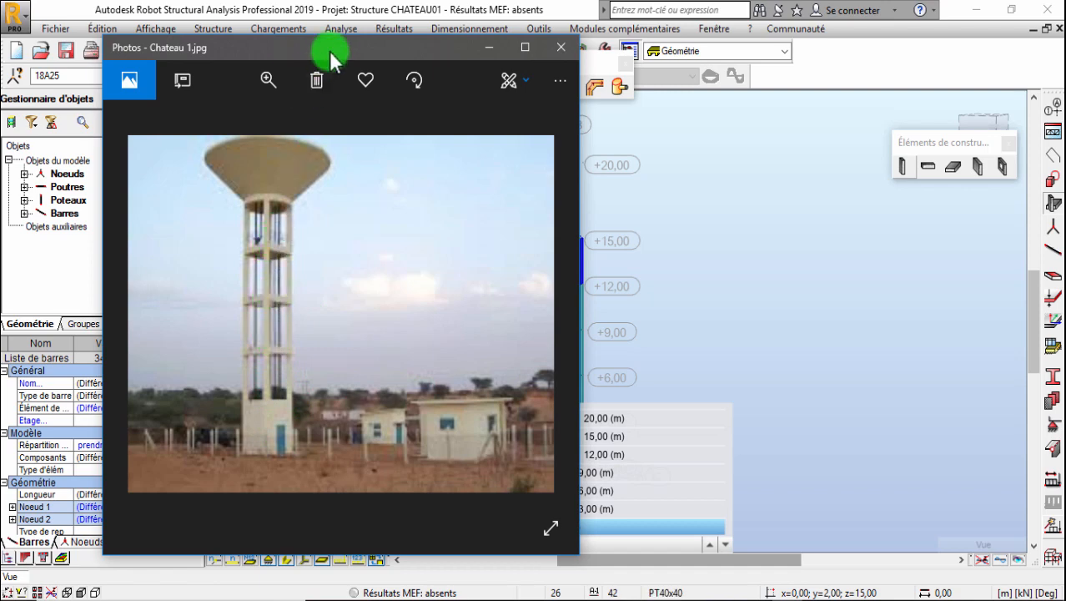
drag(334, 42, 249, 52)
shift+middle_drag(552, 146, 565, 328)
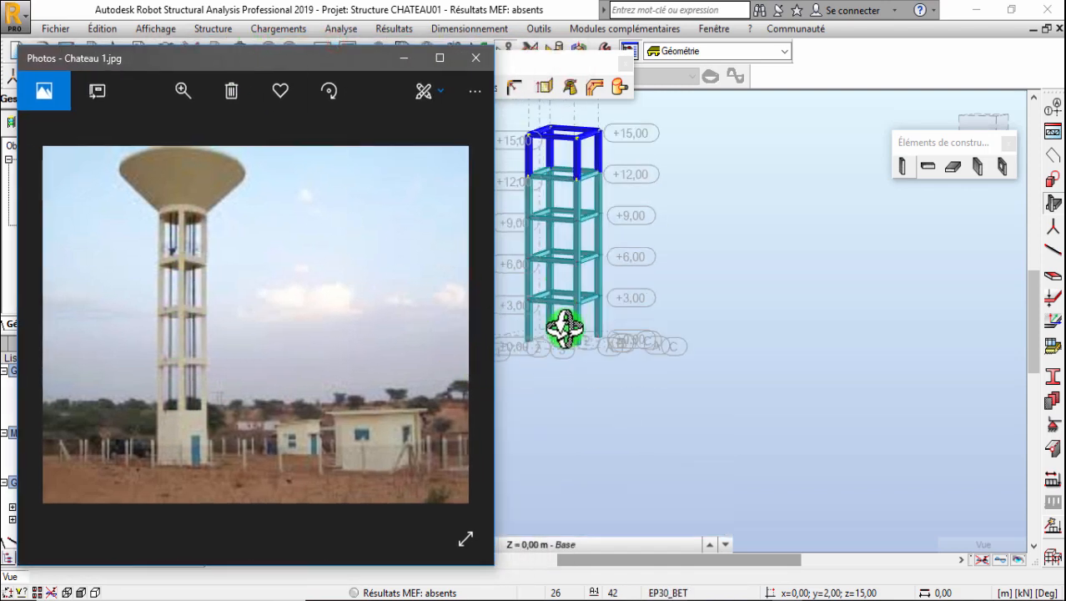